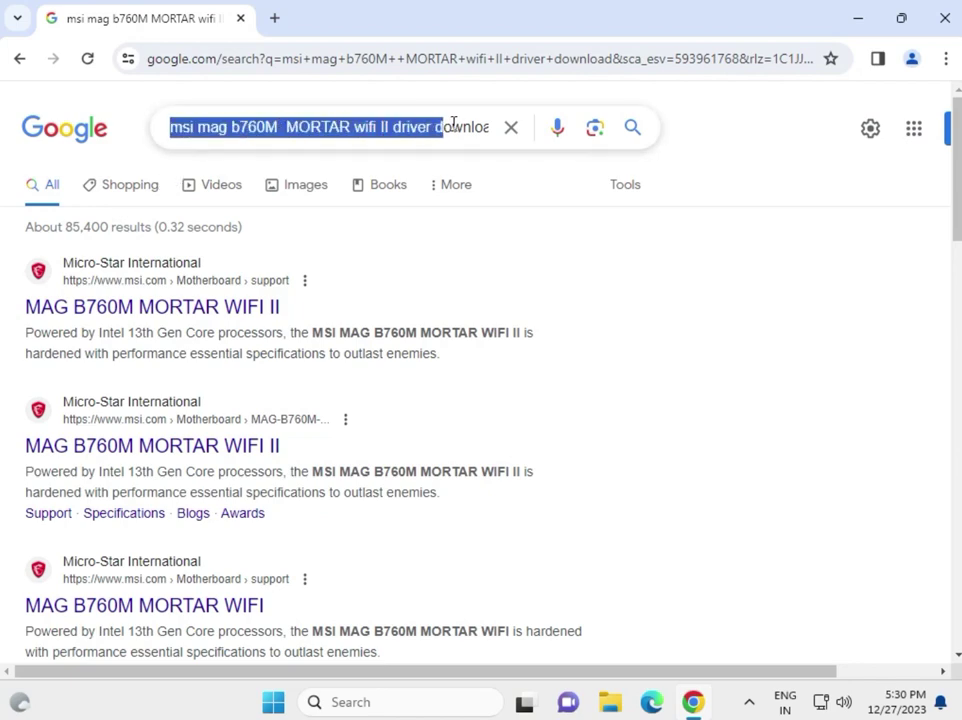
Select and then deselect the MAG B760M MORTAR WIFI II driver search query on the results page
drag(173, 128, 490, 127)
click(510, 252)
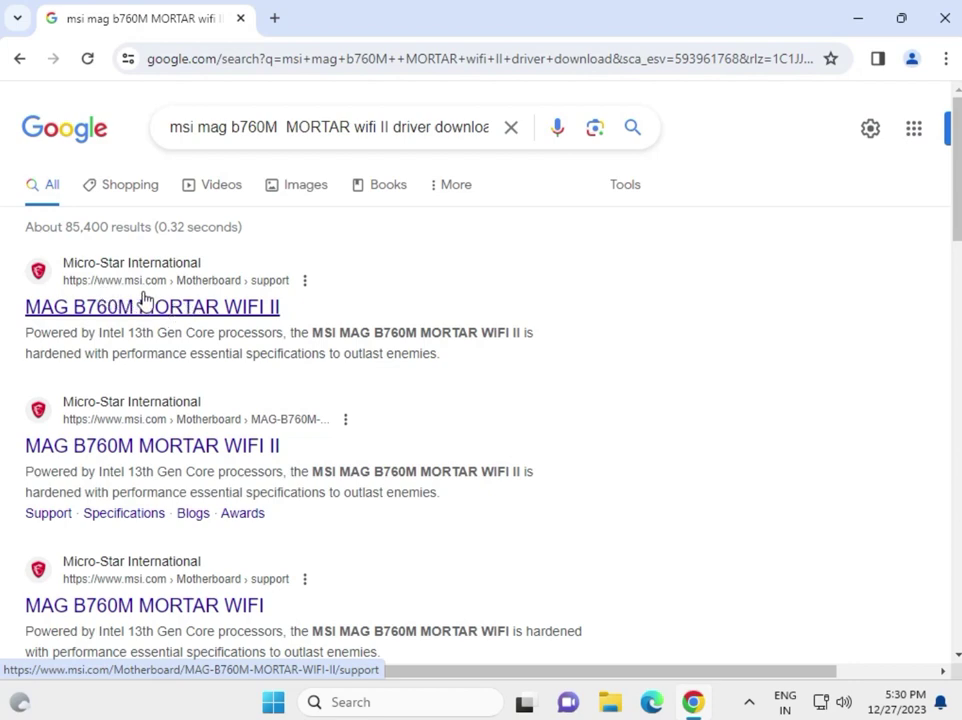
Open the first MSI search result in a new tab and switch to it
right_click(152, 306)
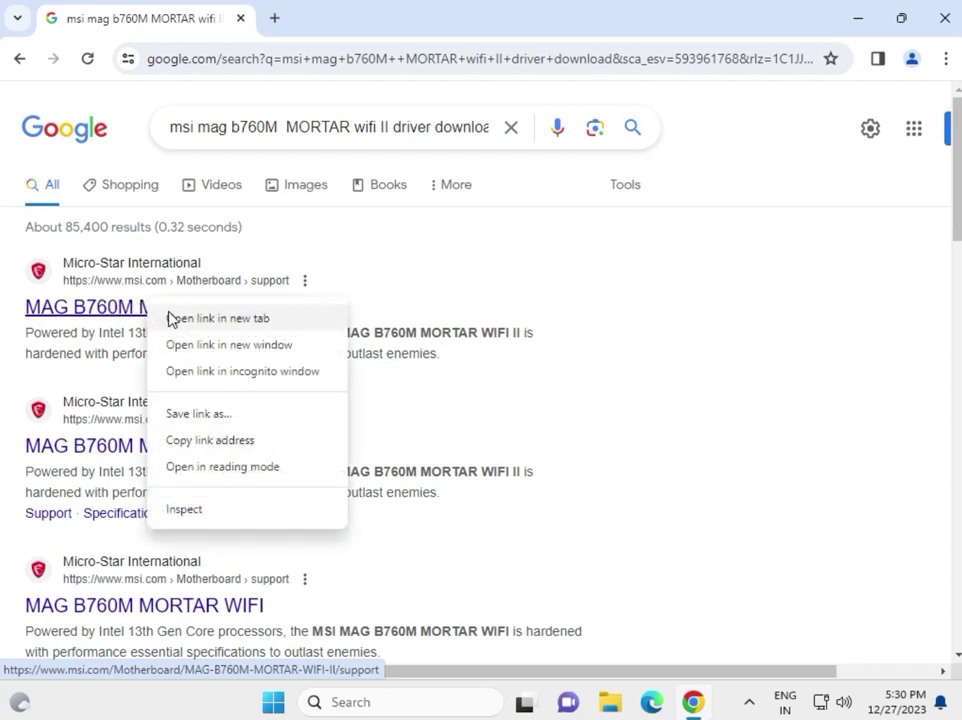
click(174, 318)
click(318, 18)
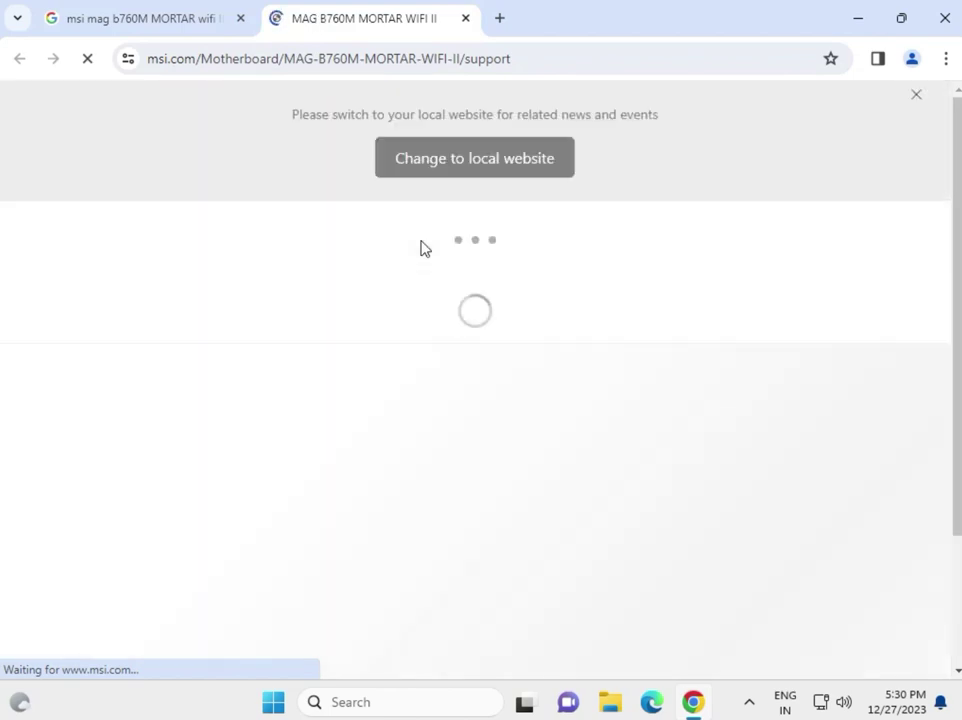
scroll(420, 330, down, 2)
scroll(300, 410, down, 1)
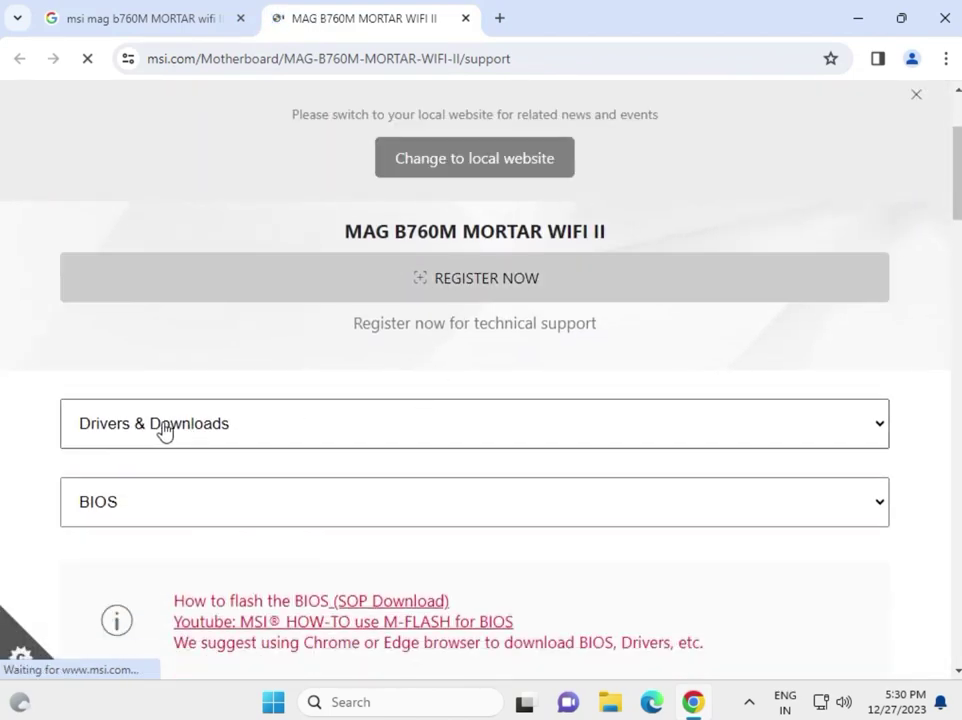
scroll(276, 452, down, 2)
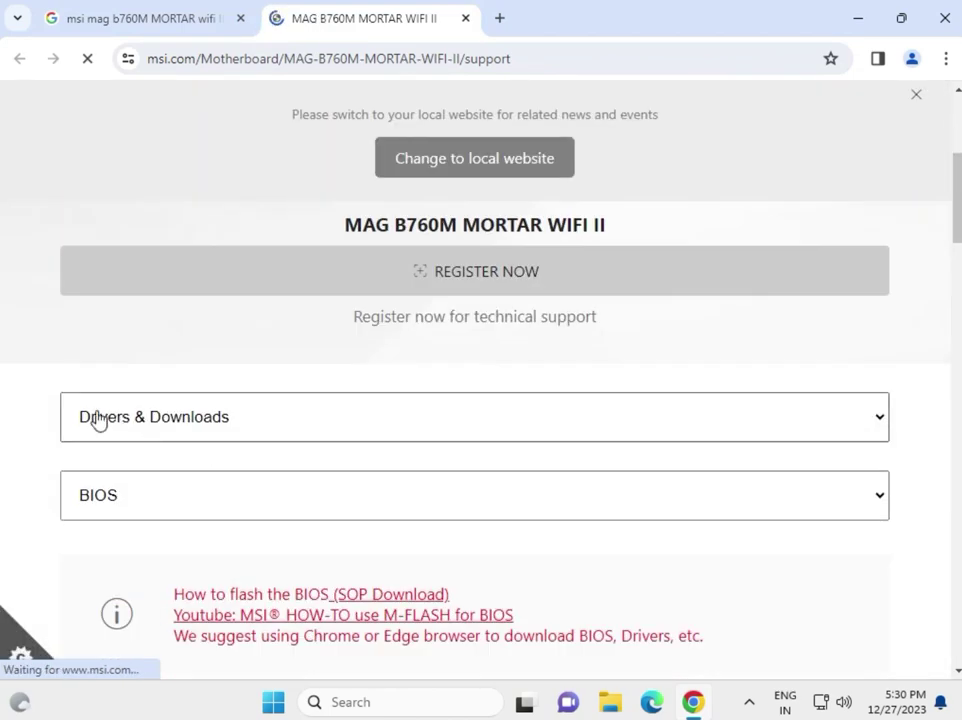
Choose the Drivers & Downloads section and the Driver download type
click(97, 418)
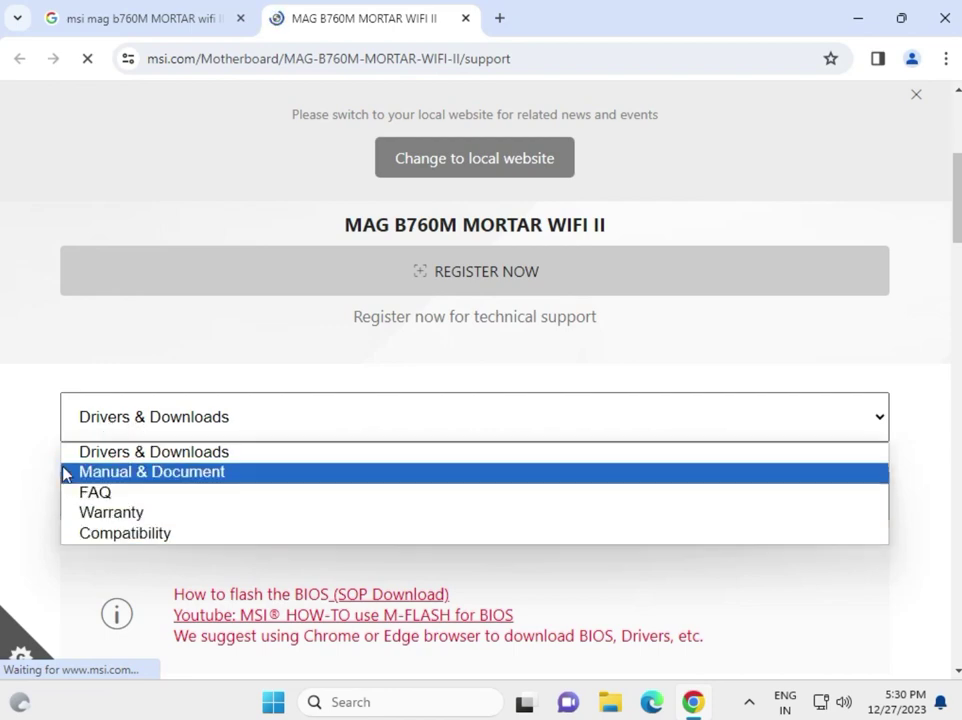
click(32, 440)
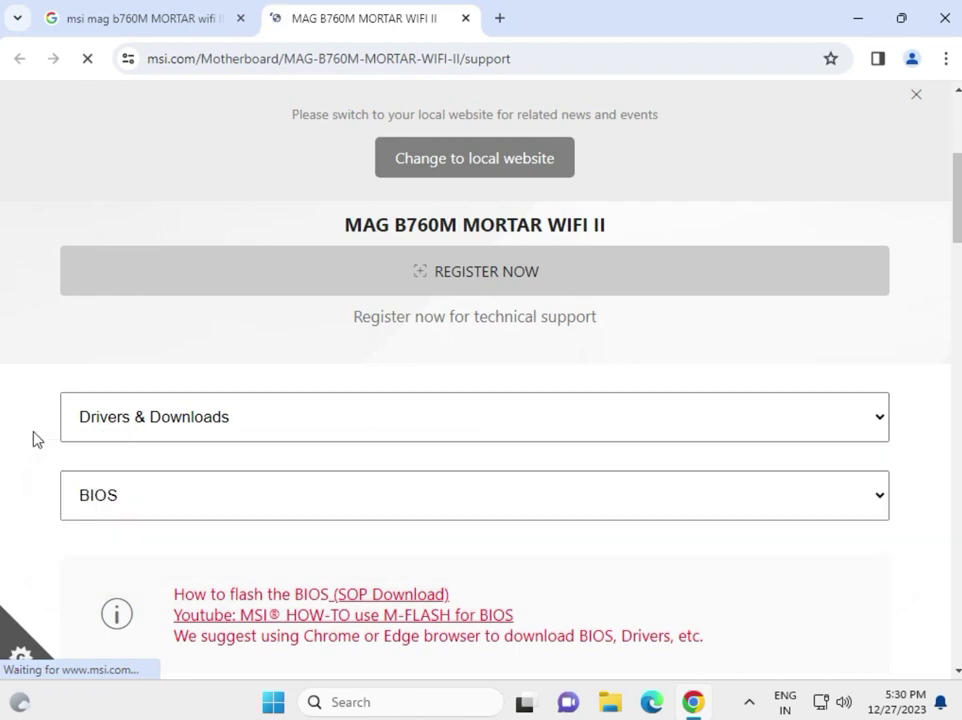
scroll(140, 475, down, 1)
scroll(343, 509, down, 3)
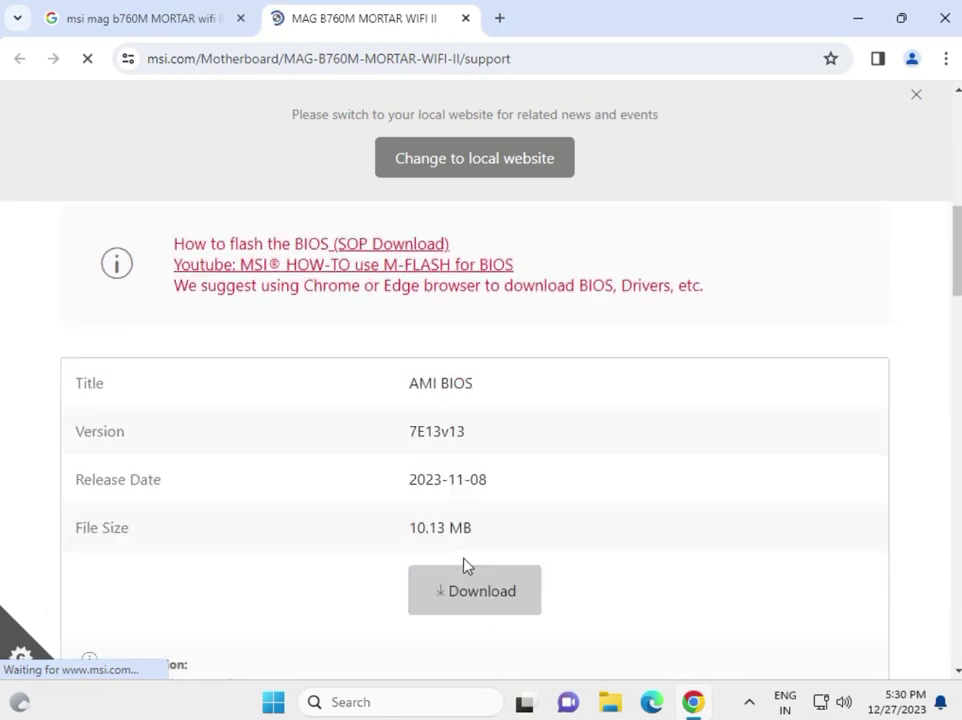
scroll(88, 460, up, 3)
click(116, 508)
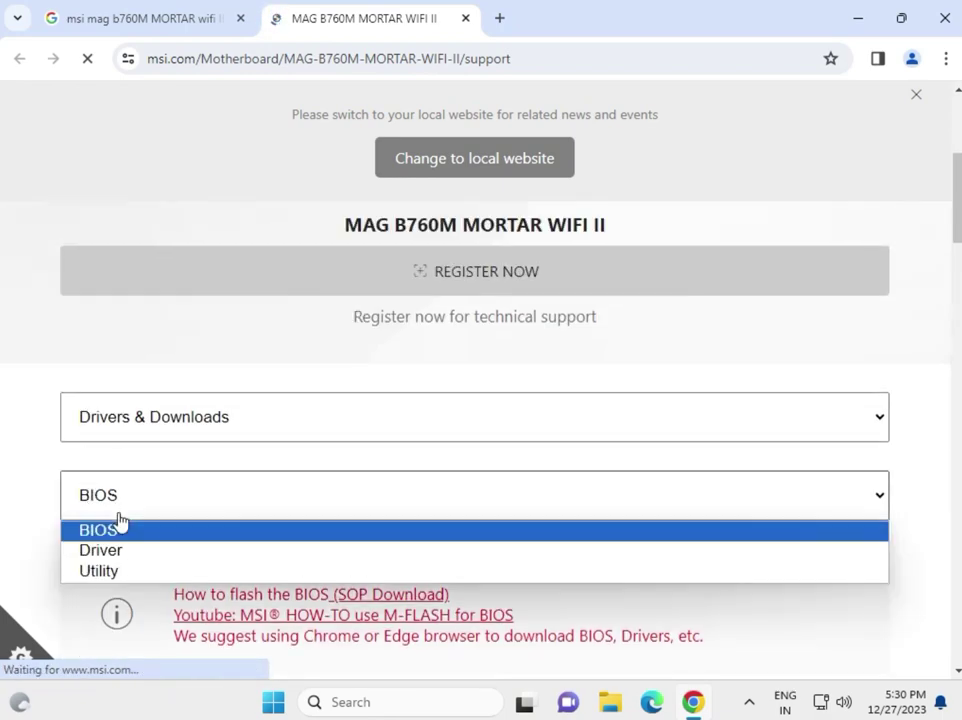
click(132, 552)
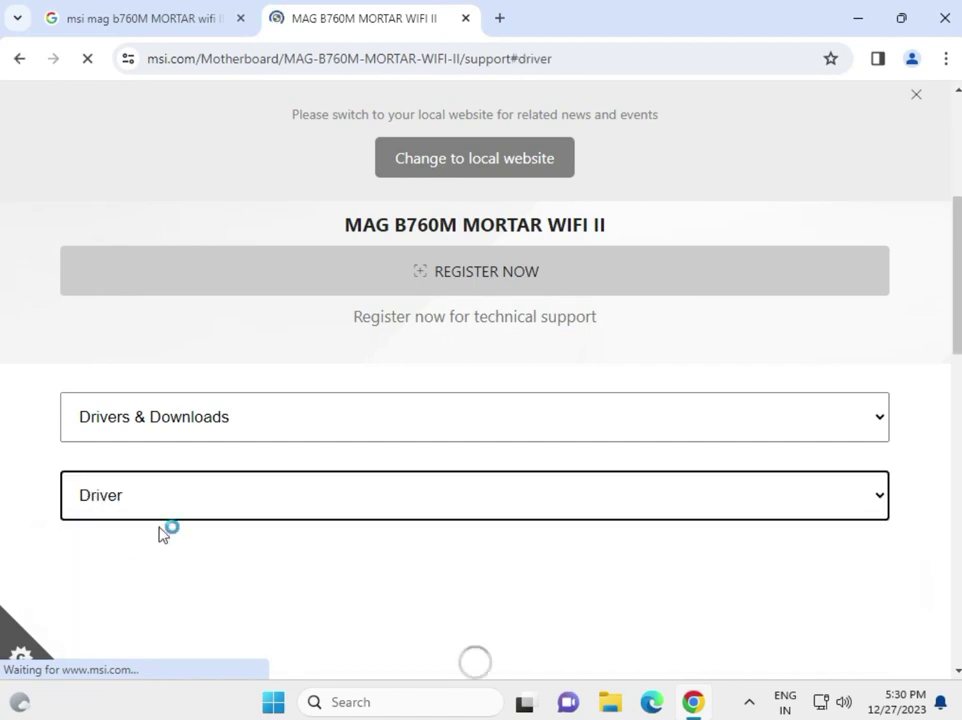
Set the operating system to Win11 64 and the category to System & Chipset Drivers
scroll(236, 515, down, 2)
click(268, 468)
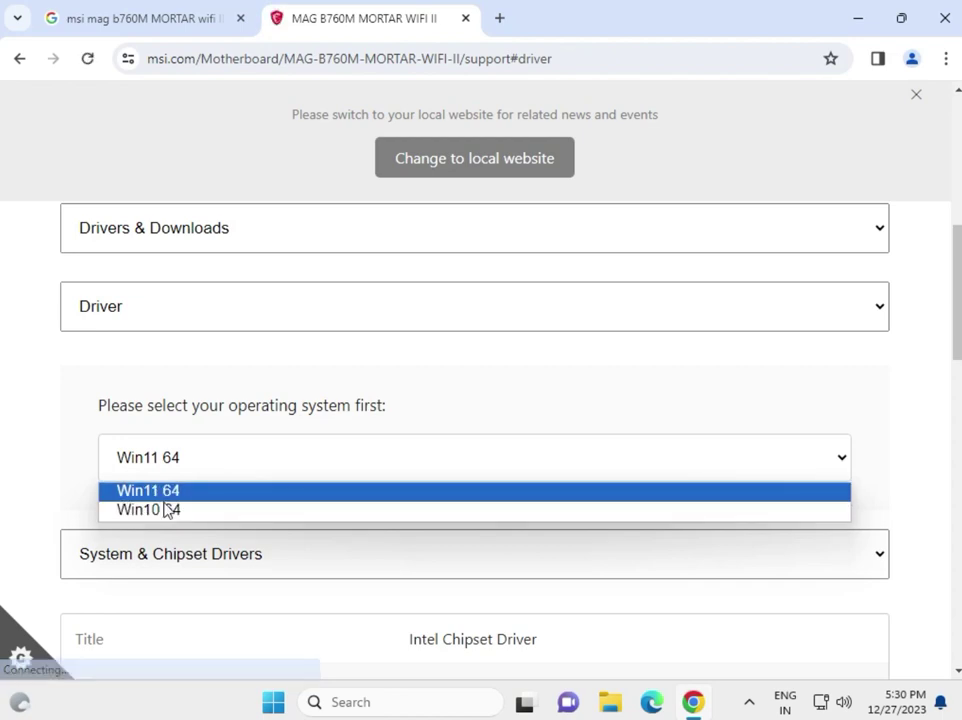
click(40, 468)
scroll(54, 464, down, 2)
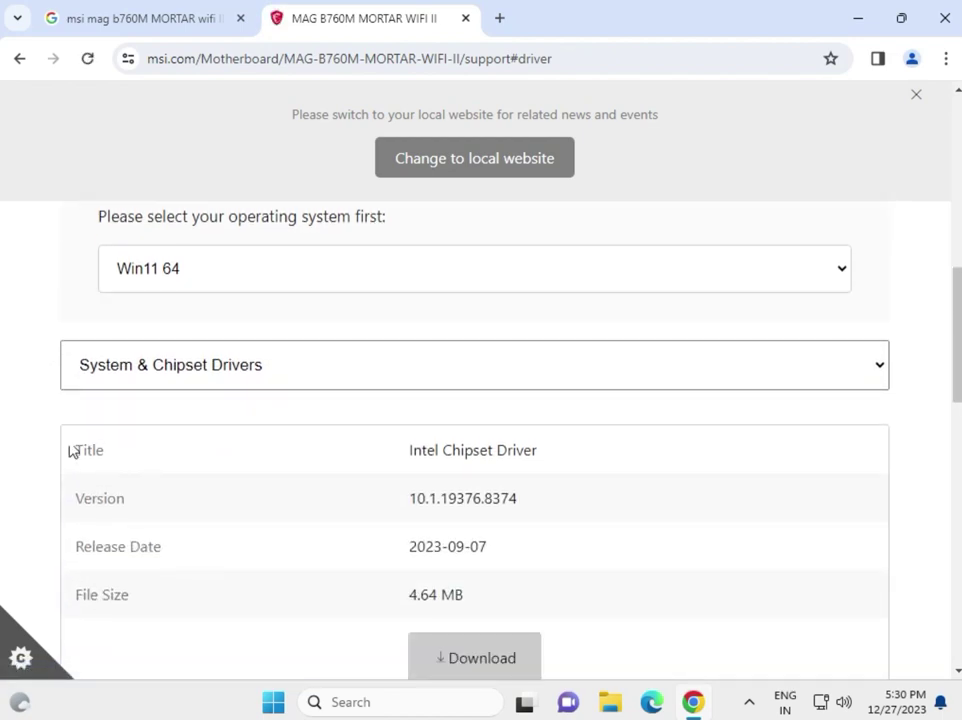
click(174, 374)
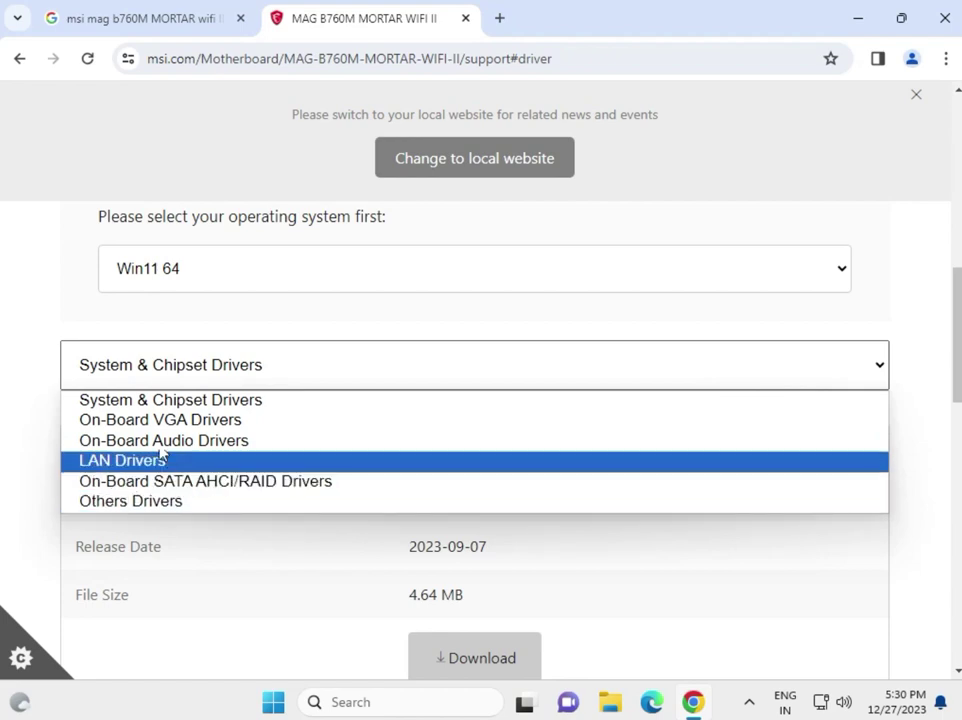
click(95, 401)
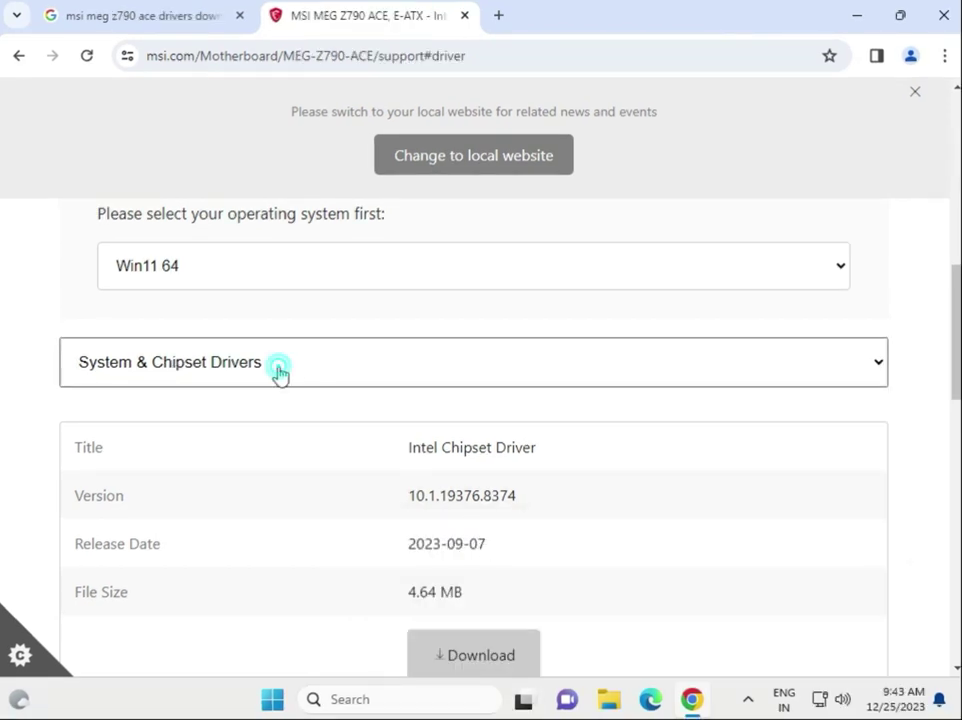
Reselect System & Chipset Drivers and download the Intel Chipset Driver zip
click(280, 374)
click(163, 397)
scroll(550, 558, down, 2)
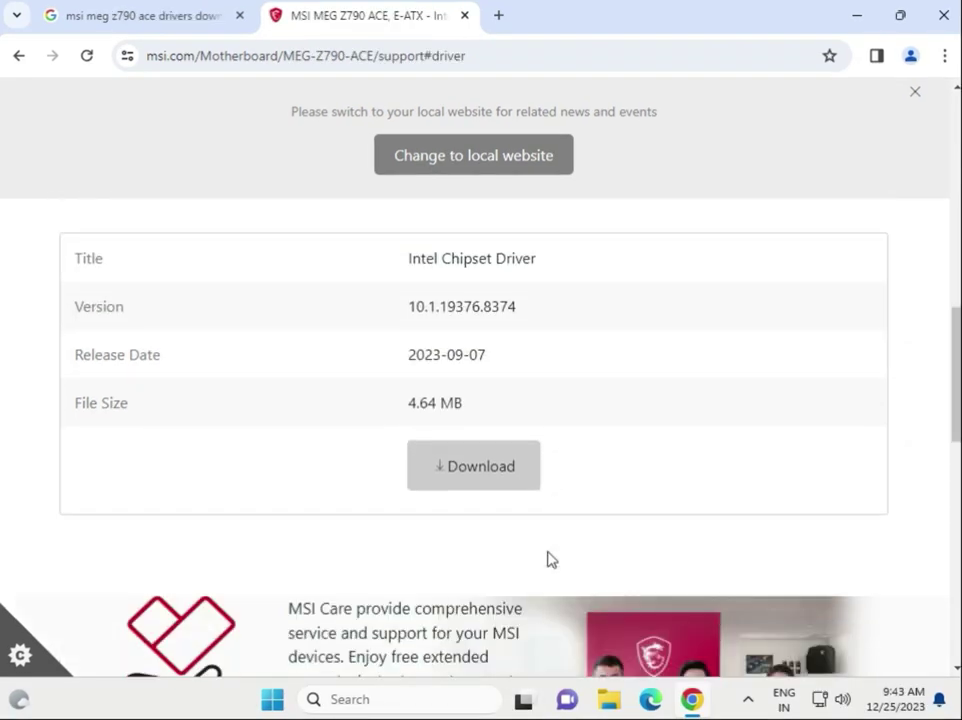
click(440, 478)
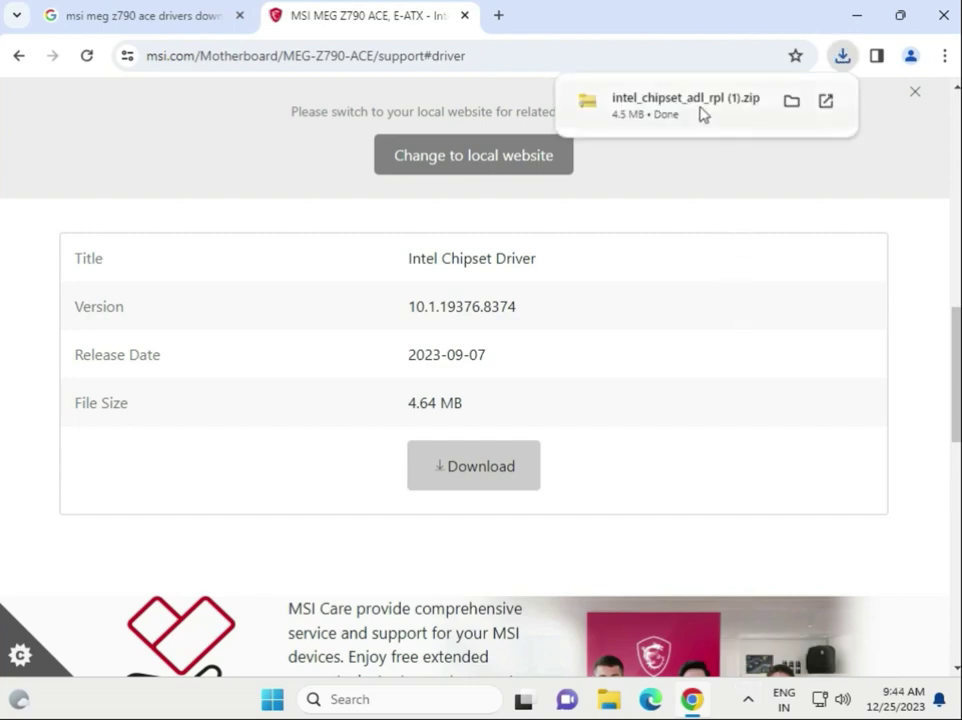
Open the chipset zip's Intel Chipset Driver folder and run SetupChipset.exe directly from the zip
click(685, 104)
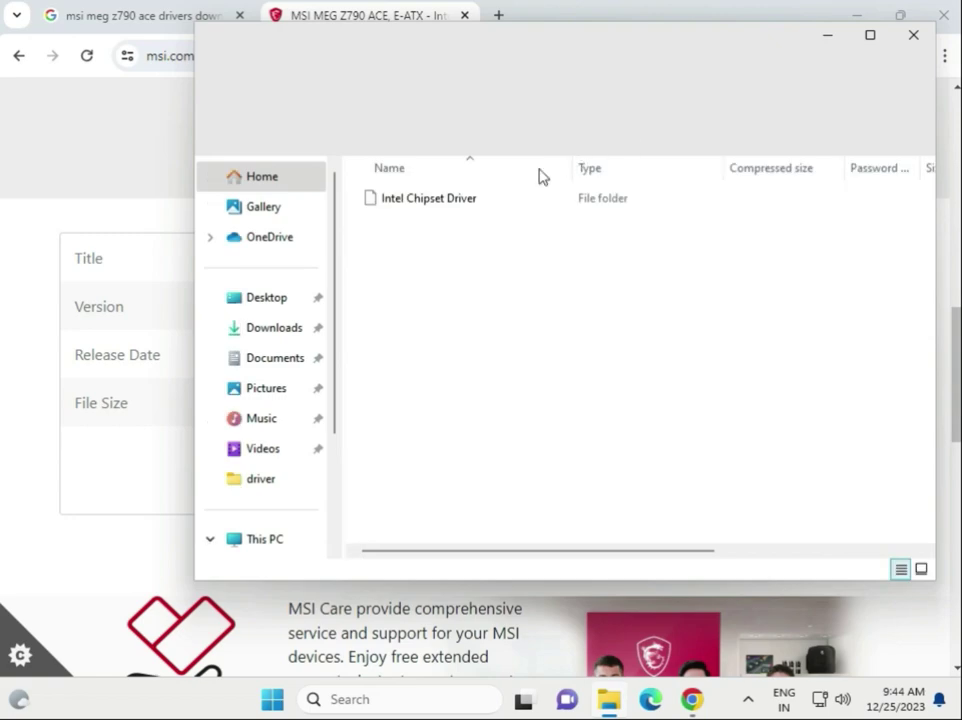
double_click(444, 206)
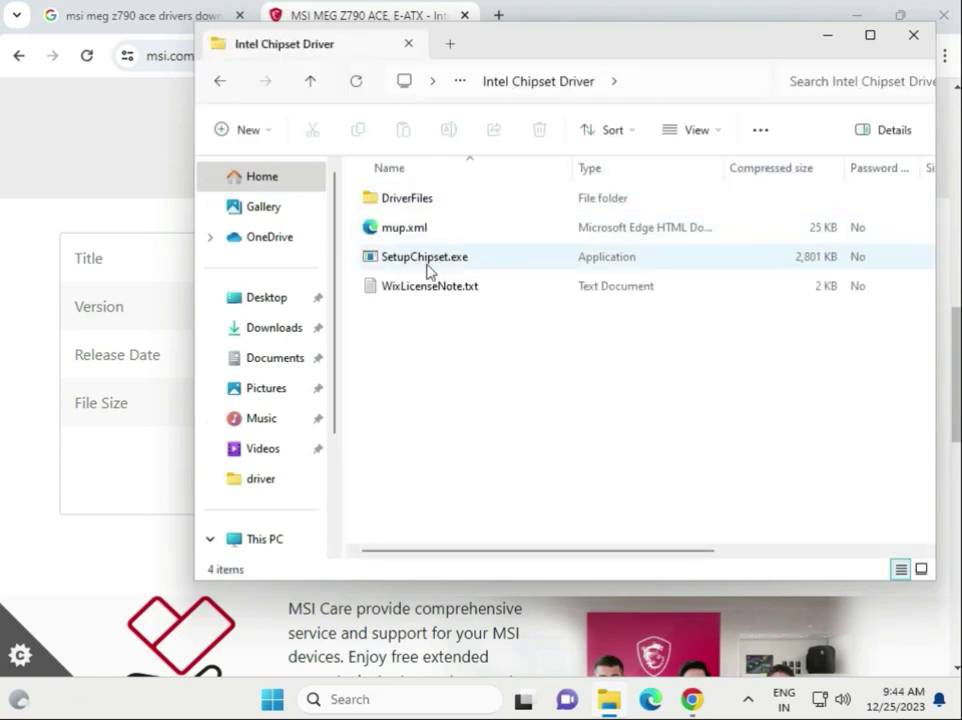
click(419, 262)
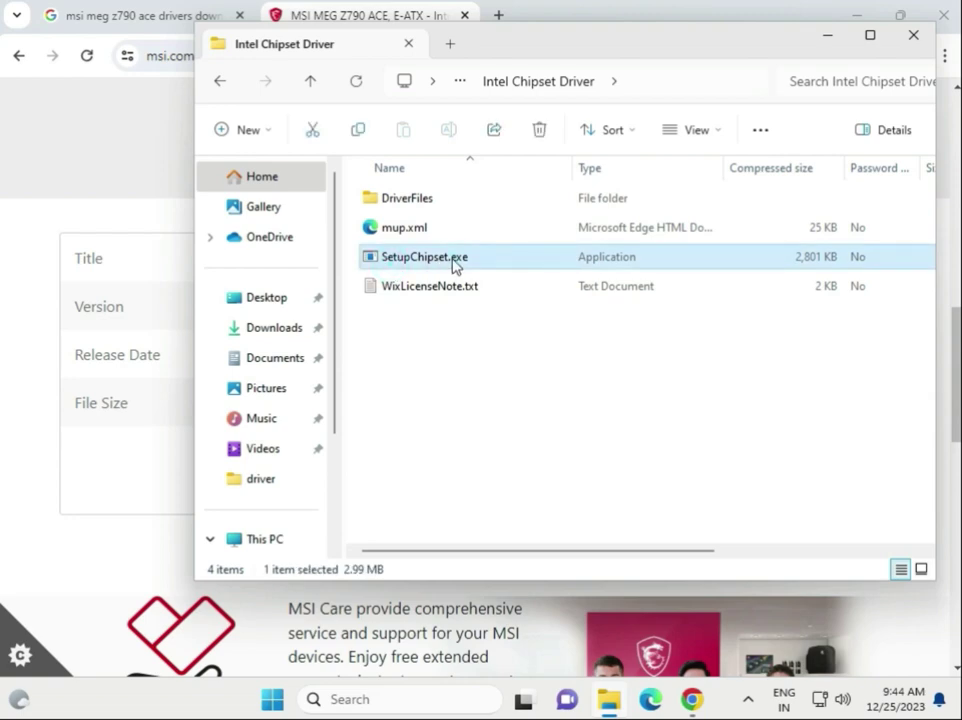
double_click(452, 262)
click(496, 385)
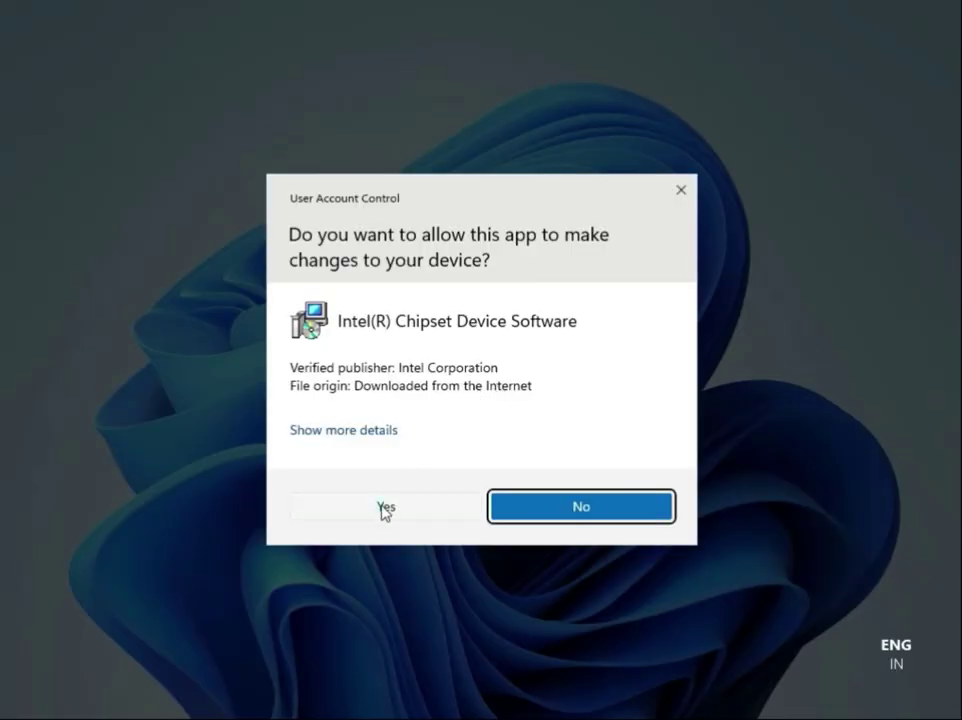
Approve UAC and install the Intel Chipset Device Software, accepting its license agreement
click(384, 509)
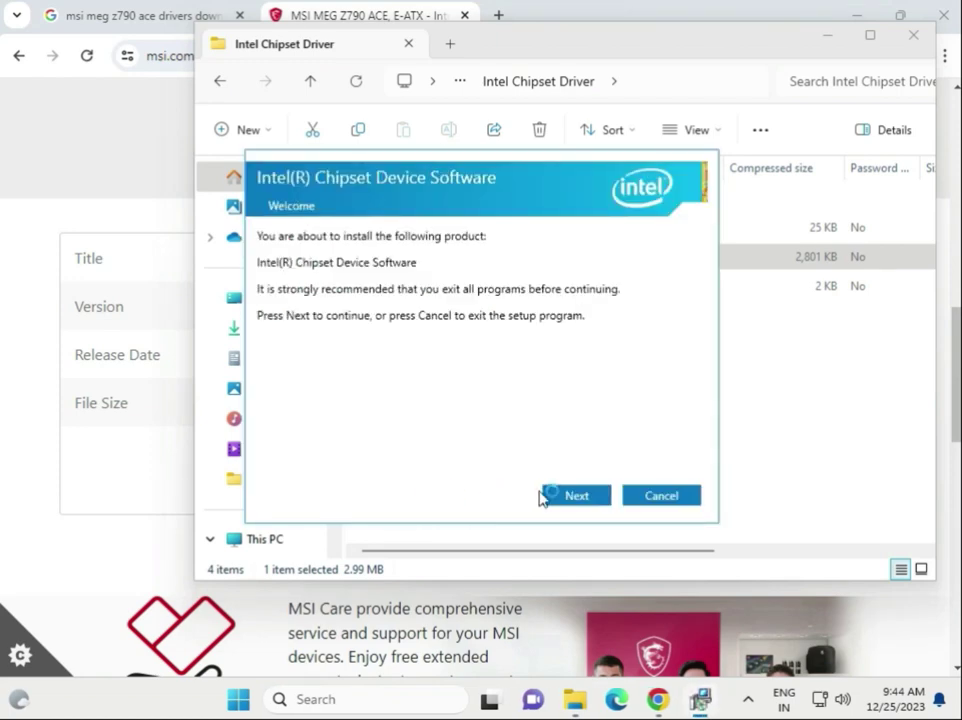
click(554, 497)
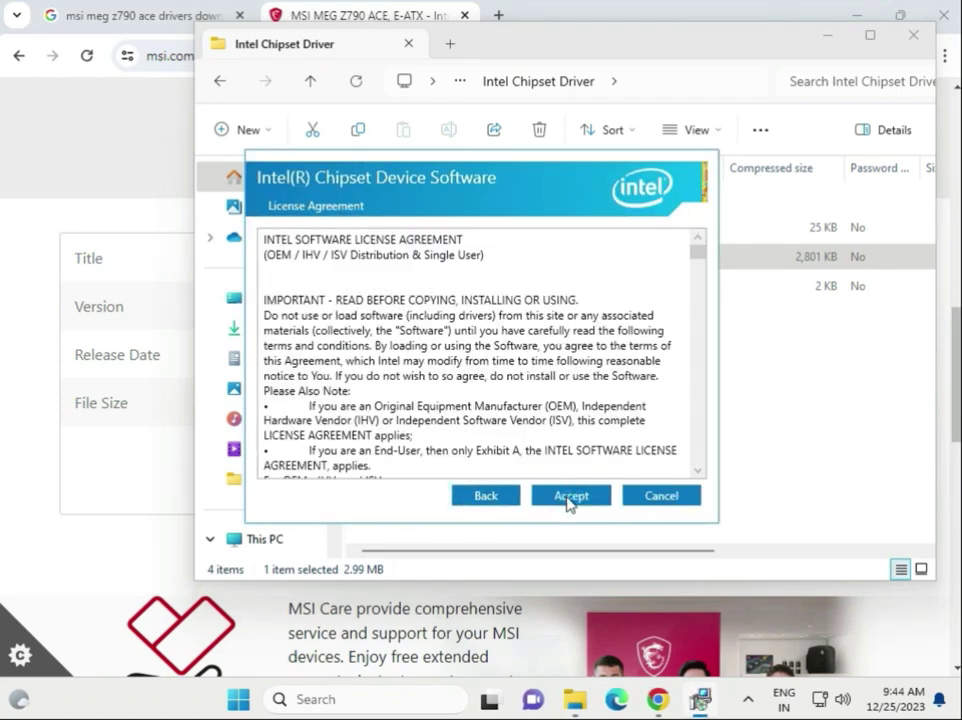
click(569, 500)
click(570, 497)
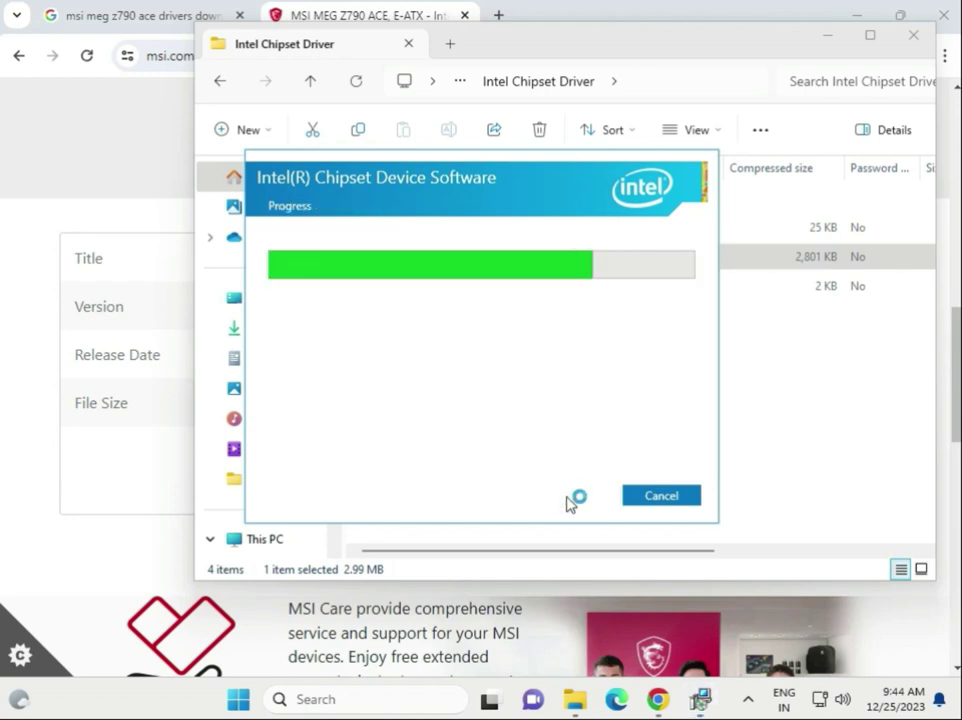
click(84, 546)
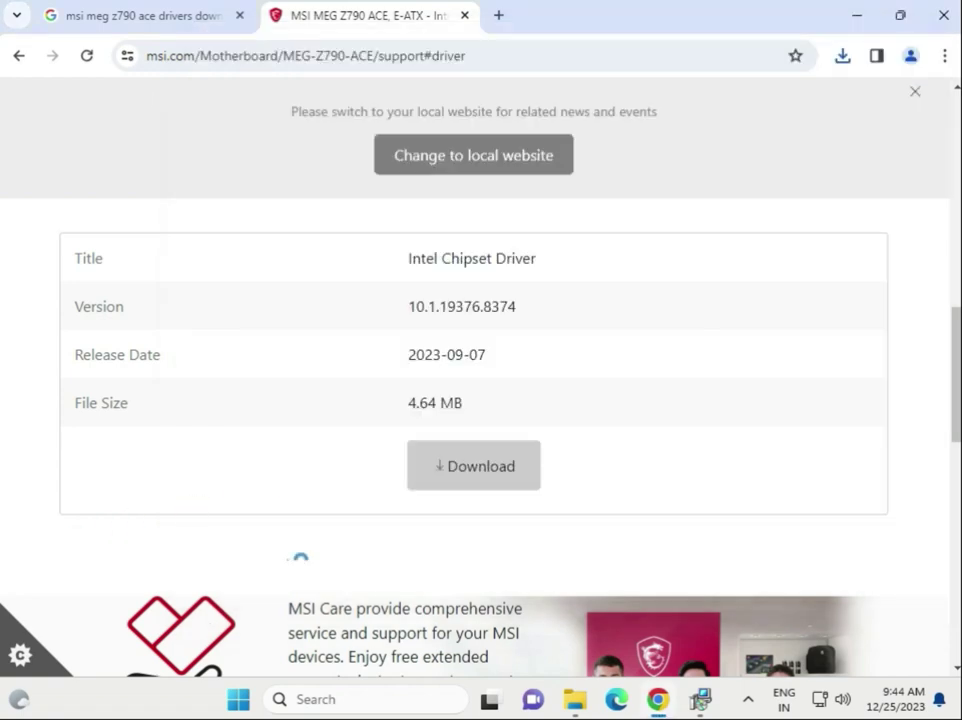
mouse_move(700, 699)
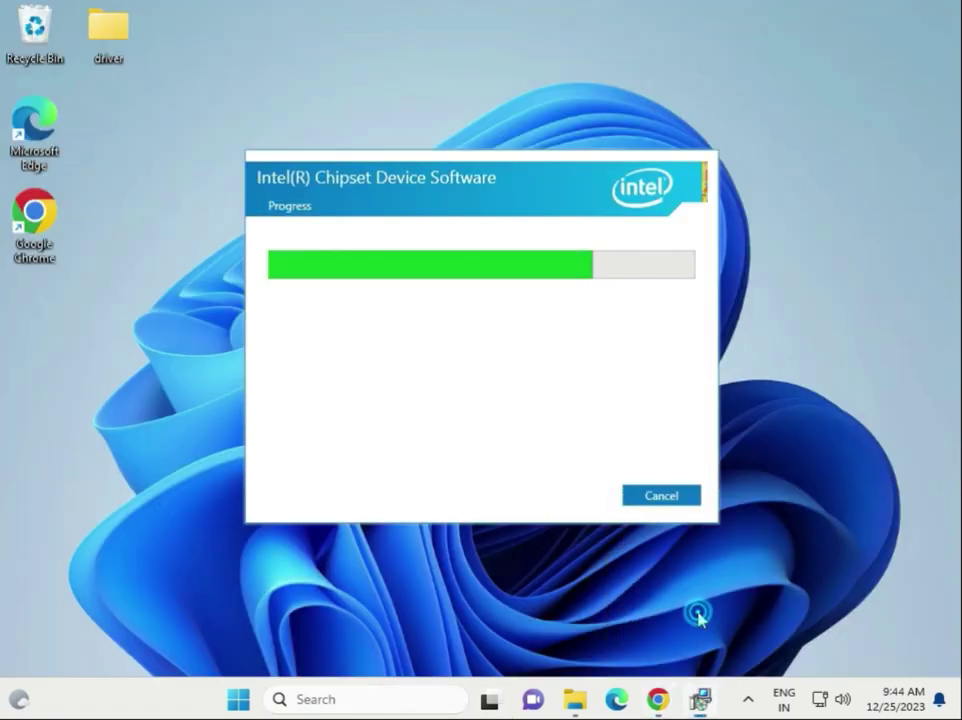
click(700, 615)
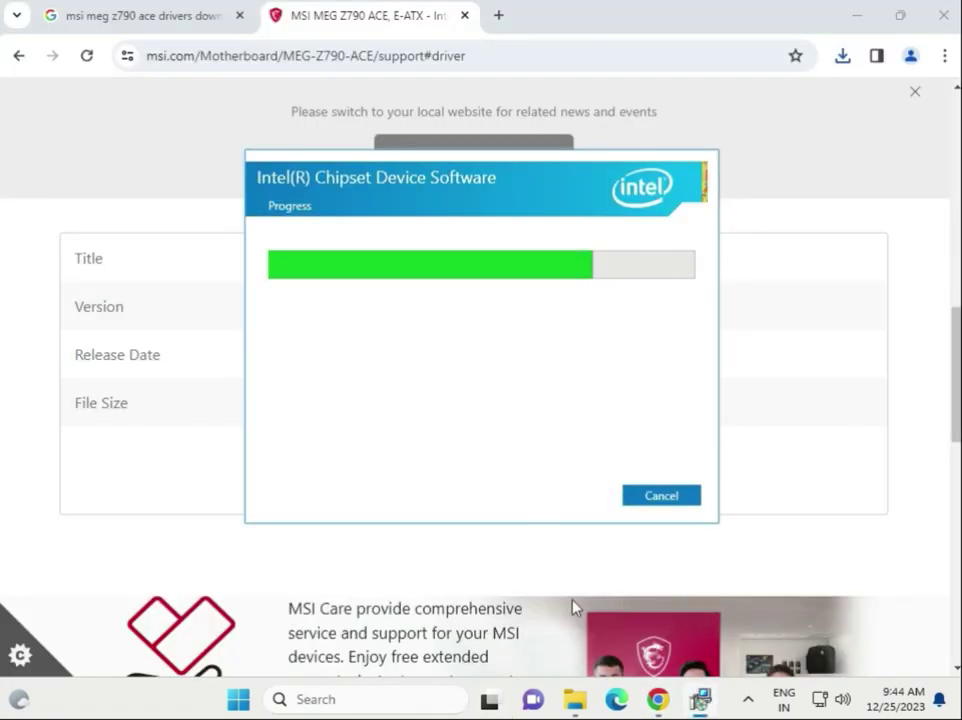
Switch to On-Board VGA Drivers and download the 847.34 MB Intel SVGA Drivers package
click(659, 700)
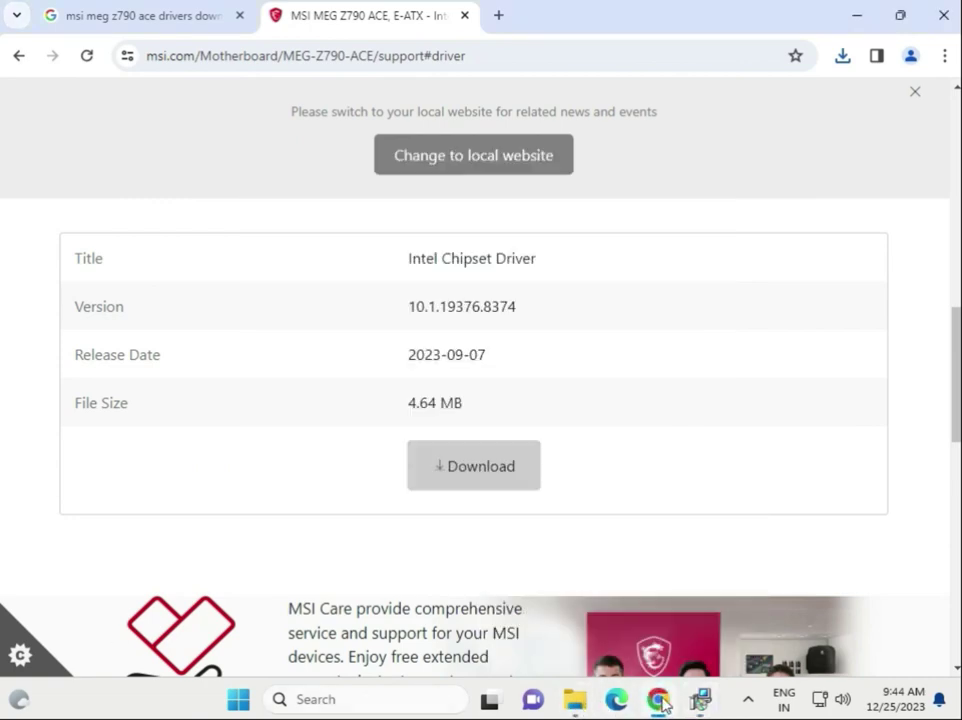
scroll(350, 455, up, 2)
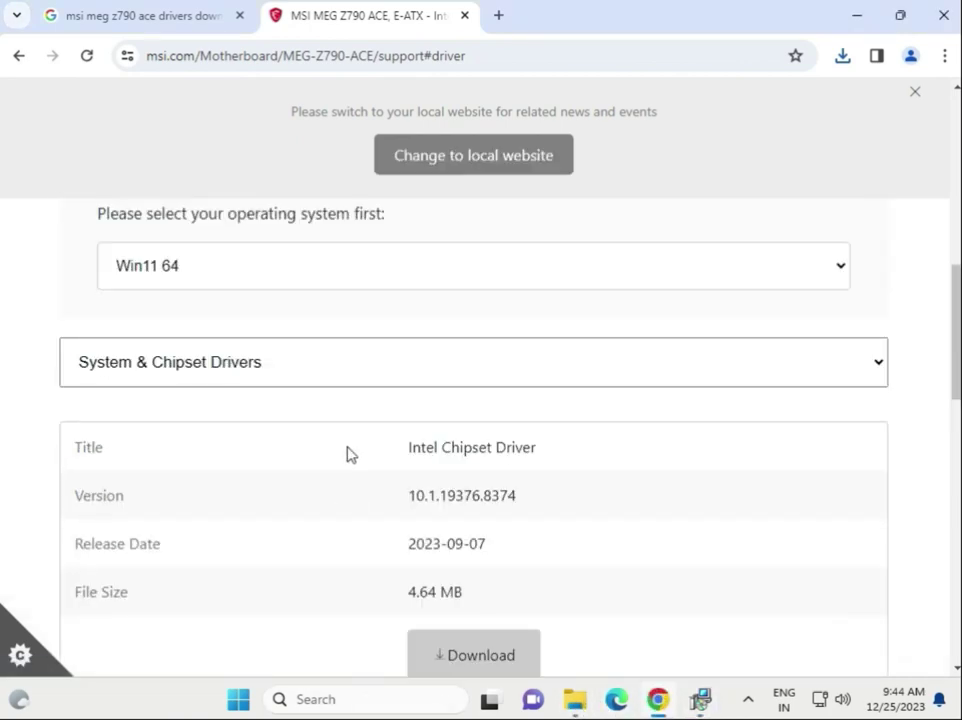
click(251, 372)
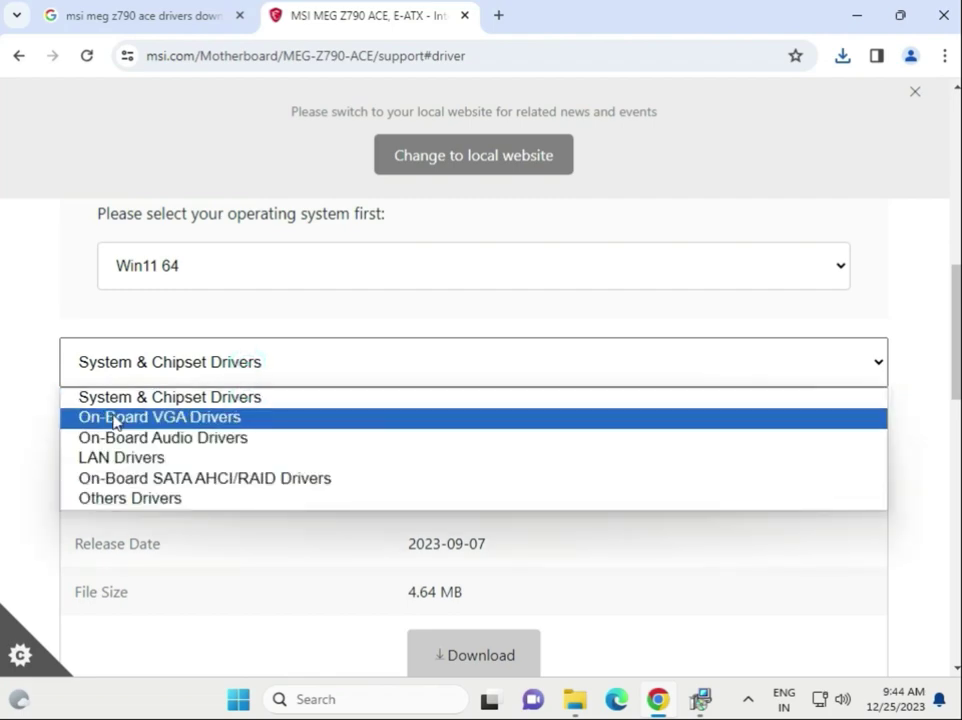
click(204, 419)
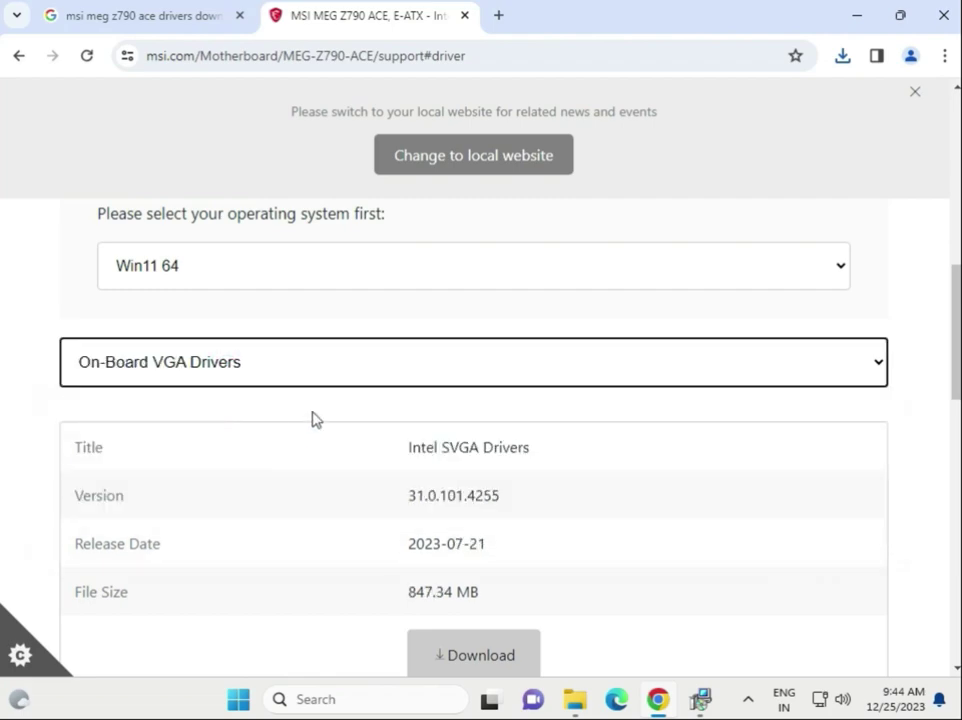
scroll(640, 585, down, 1)
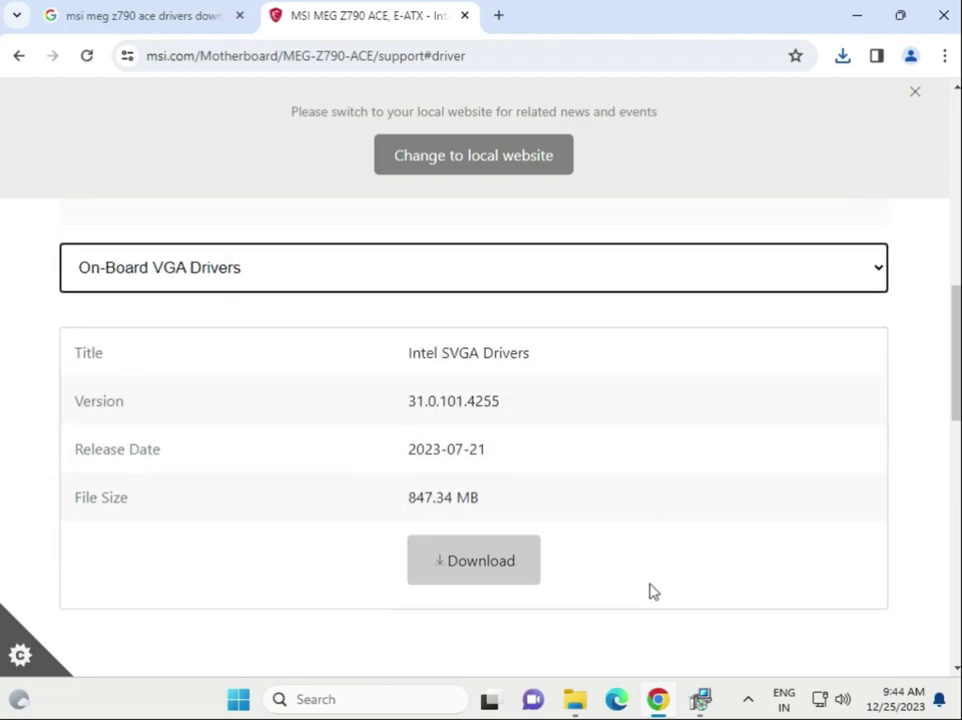
click(475, 563)
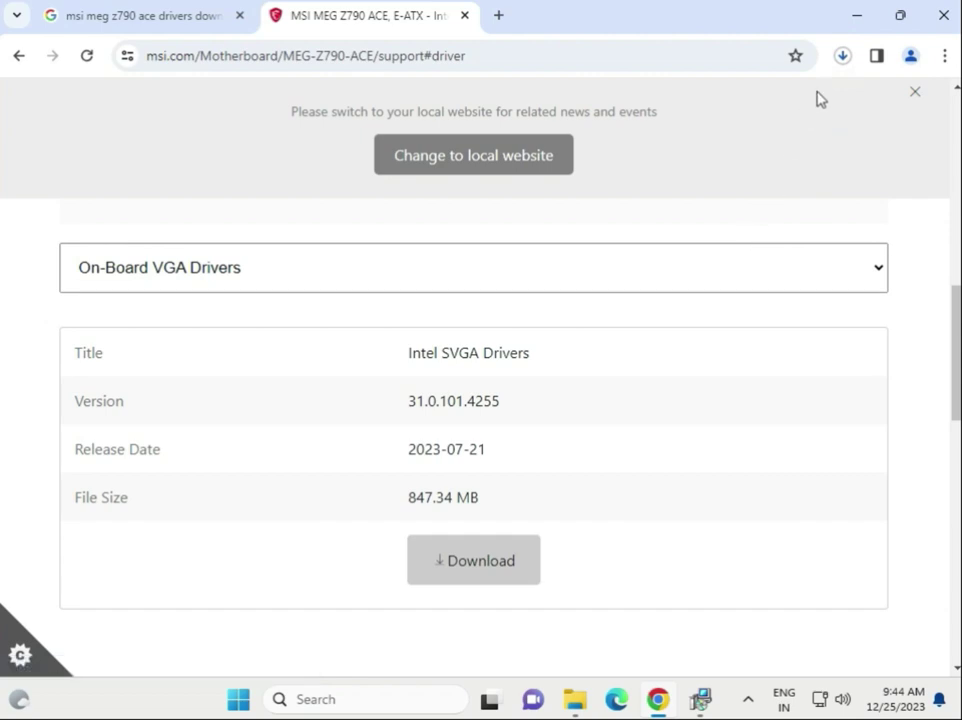
drag(410, 498, 456, 502)
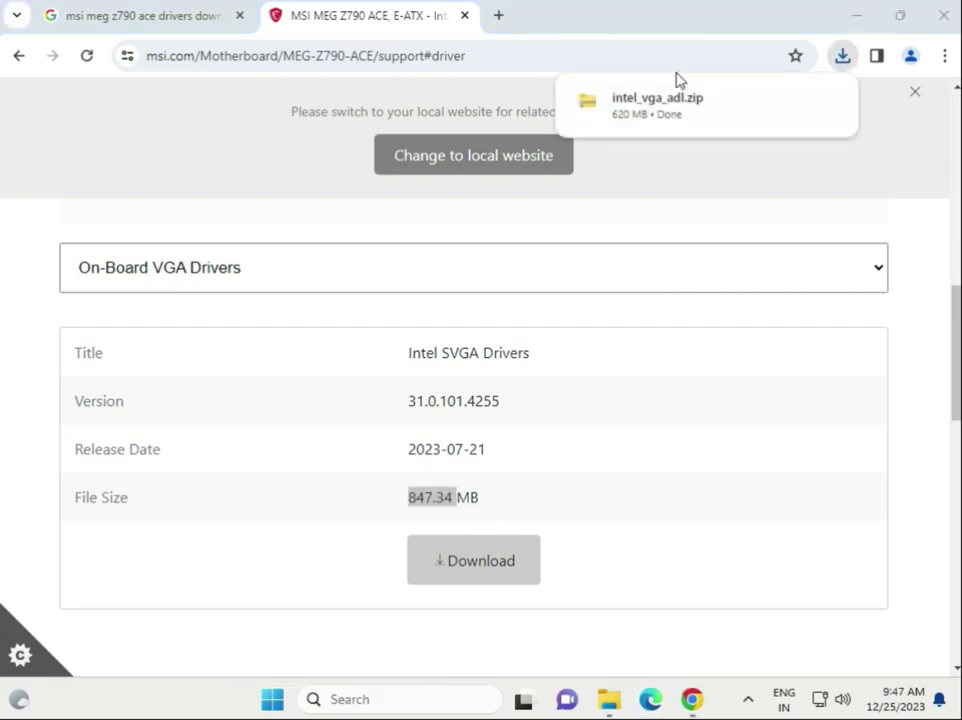
Open intel_vga_adl.zip and browse the Intel VGA Driver folder and its Graphics subfolder
click(637, 110)
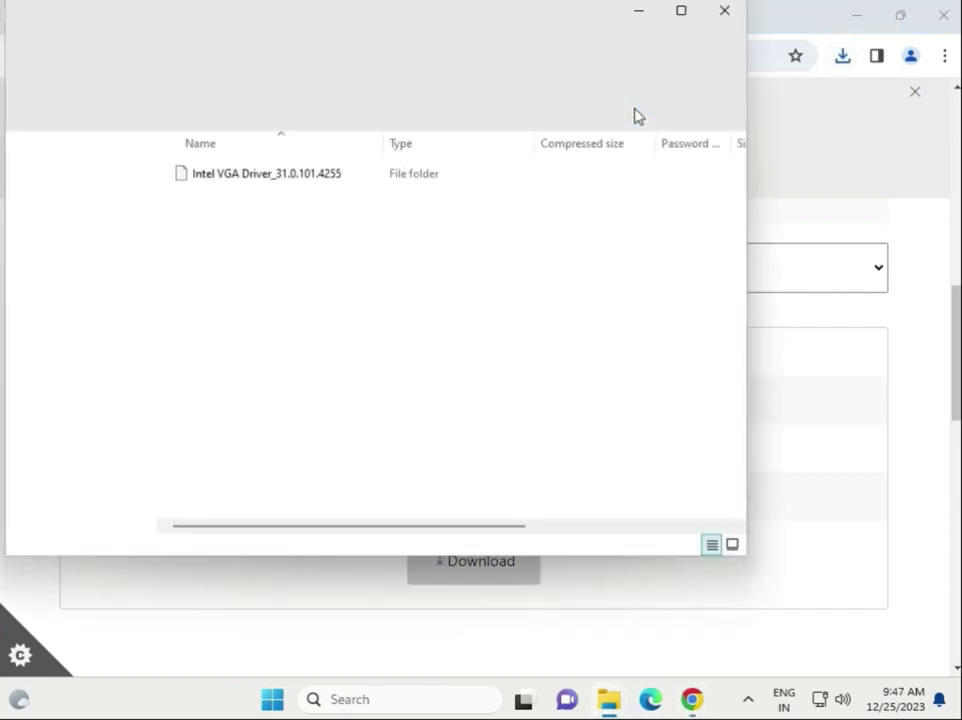
double_click(308, 176)
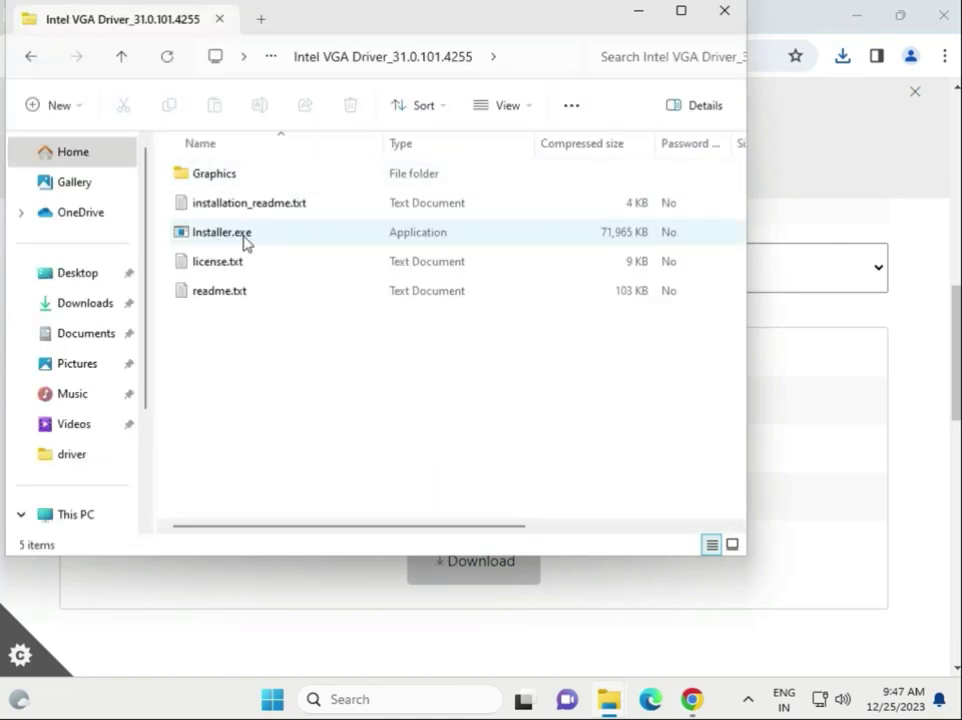
double_click(232, 178)
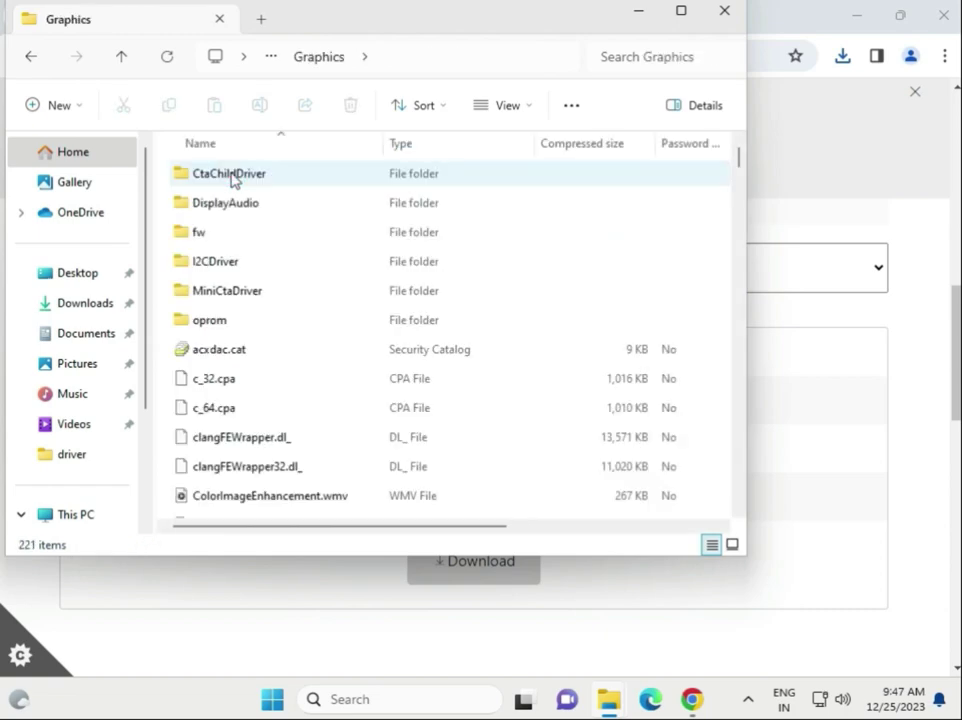
scroll(305, 363, down, 4)
scroll(305, 363, down, 1)
scroll(354, 208, up, 5)
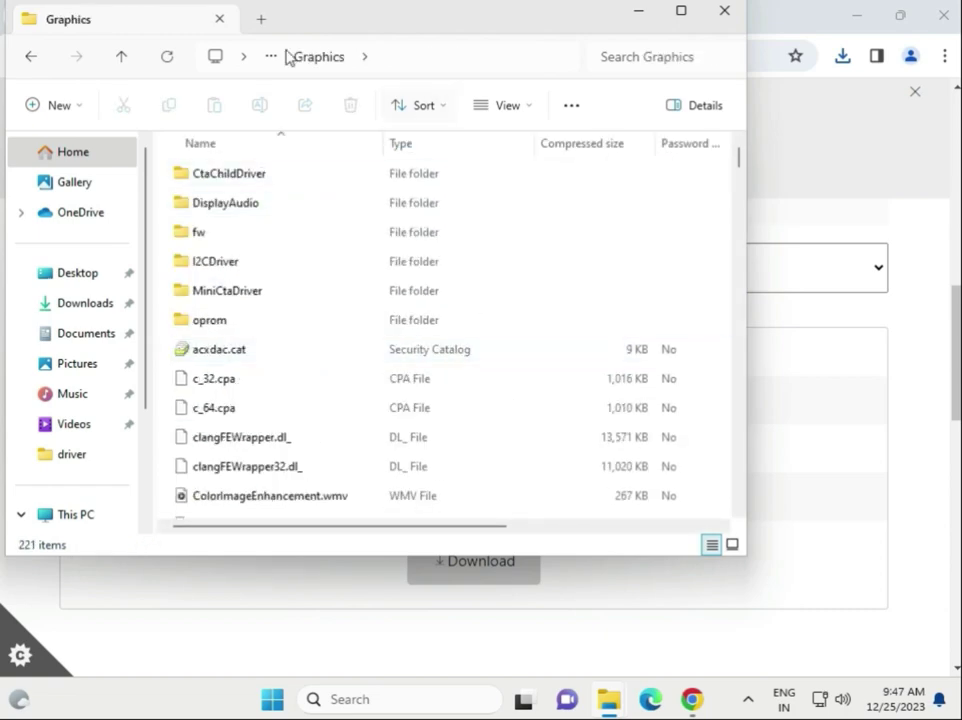
click(26, 60)
Launch Installer.exe from the Intel VGA Driver folder without extracting the zip
click(243, 232)
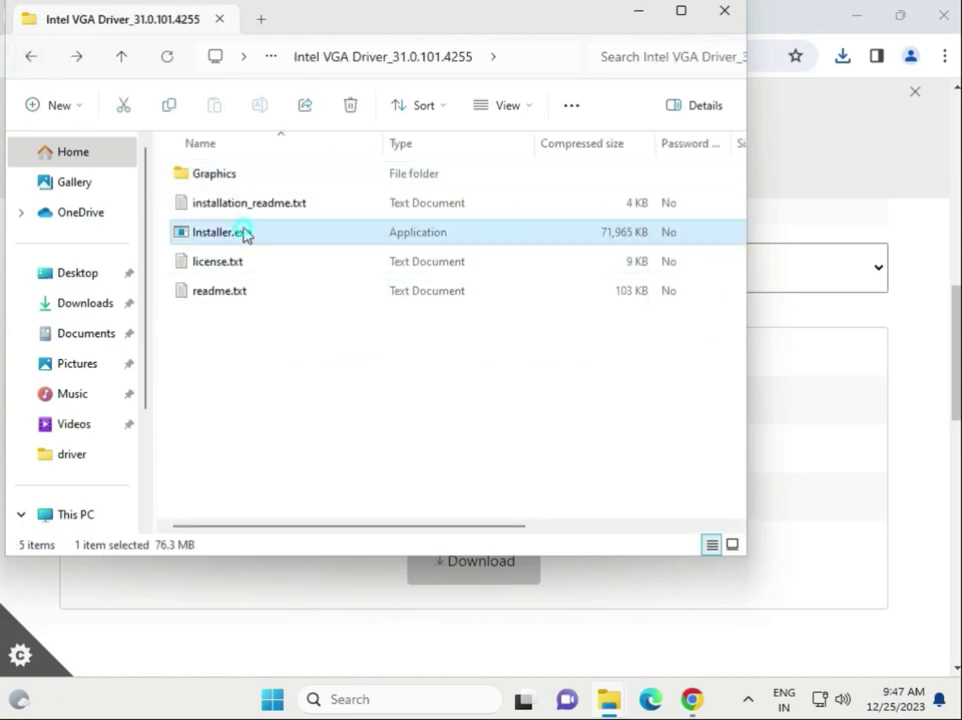
double_click(250, 240)
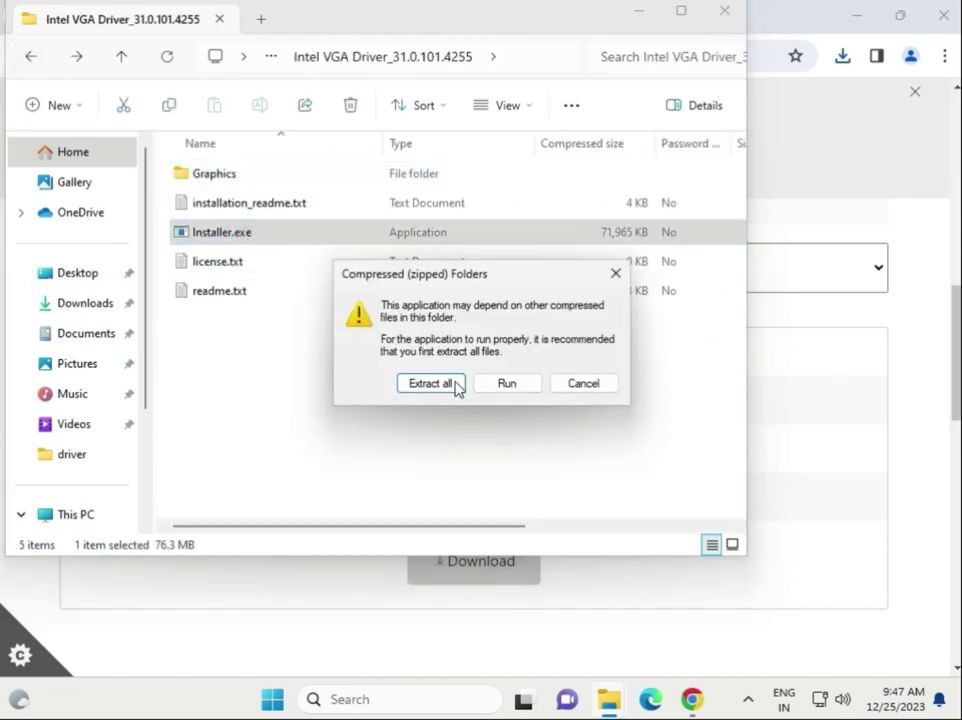
click(507, 384)
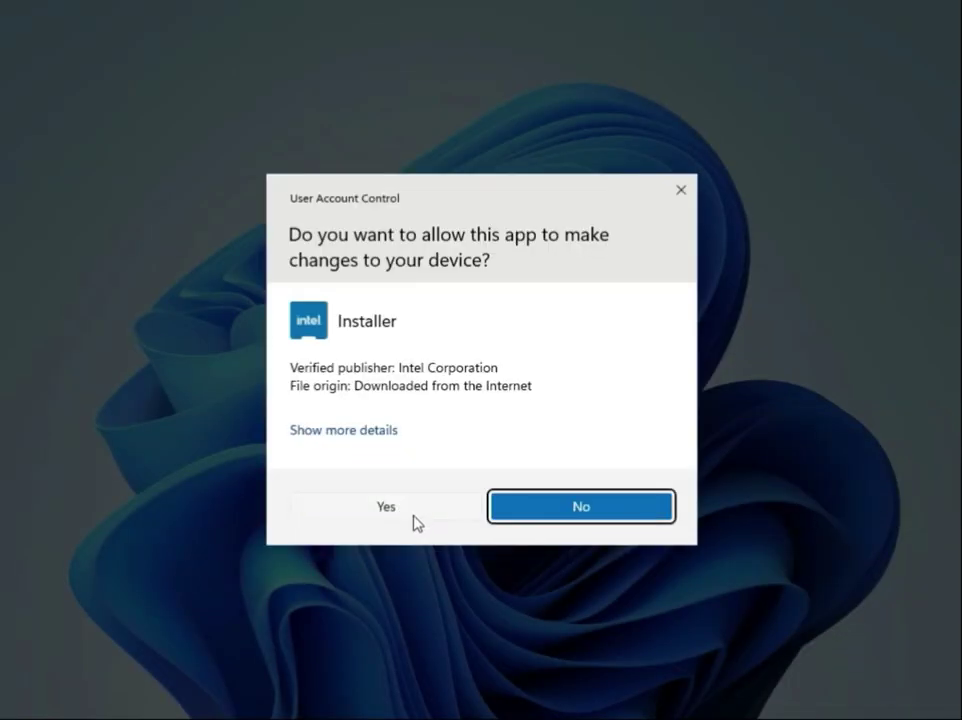
Approve UAC, begin the graphics installation and acknowledge the 'Something went wrong' no-driver error
click(404, 515)
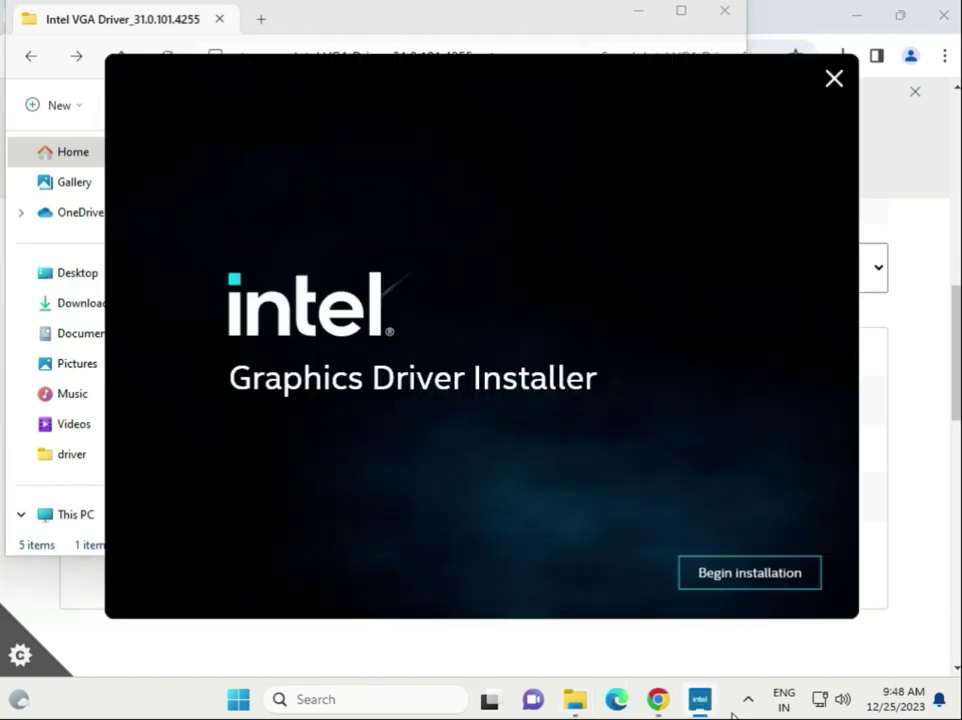
click(758, 573)
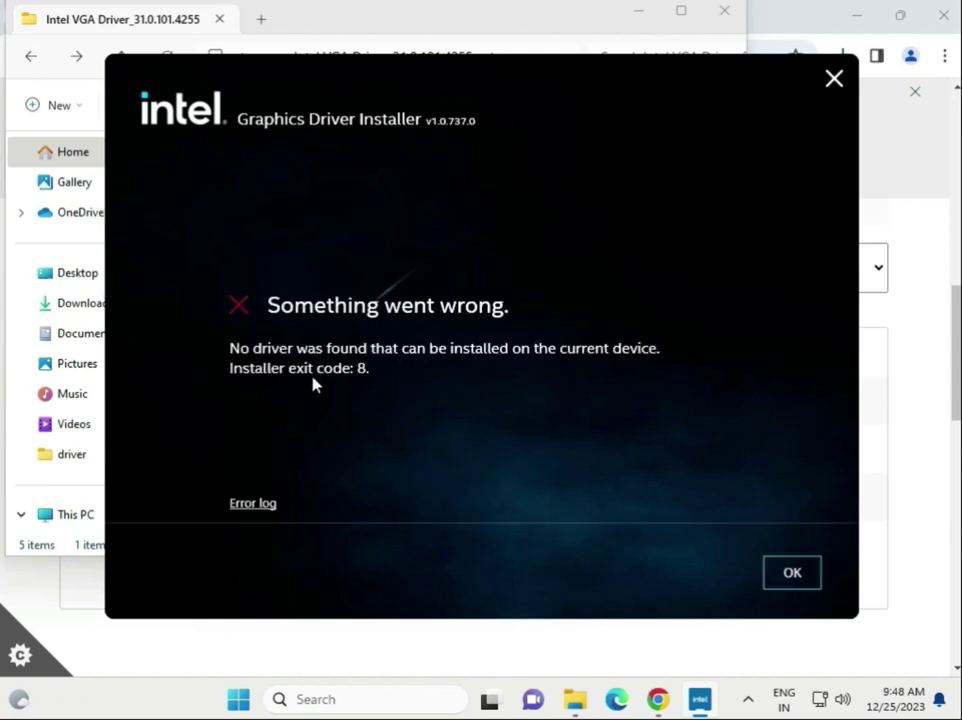
click(379, 372)
click(371, 369)
Close Explorer, switch to On-Board Audio Drivers and download the MSI USB Audio FW Update Tool
click(838, 81)
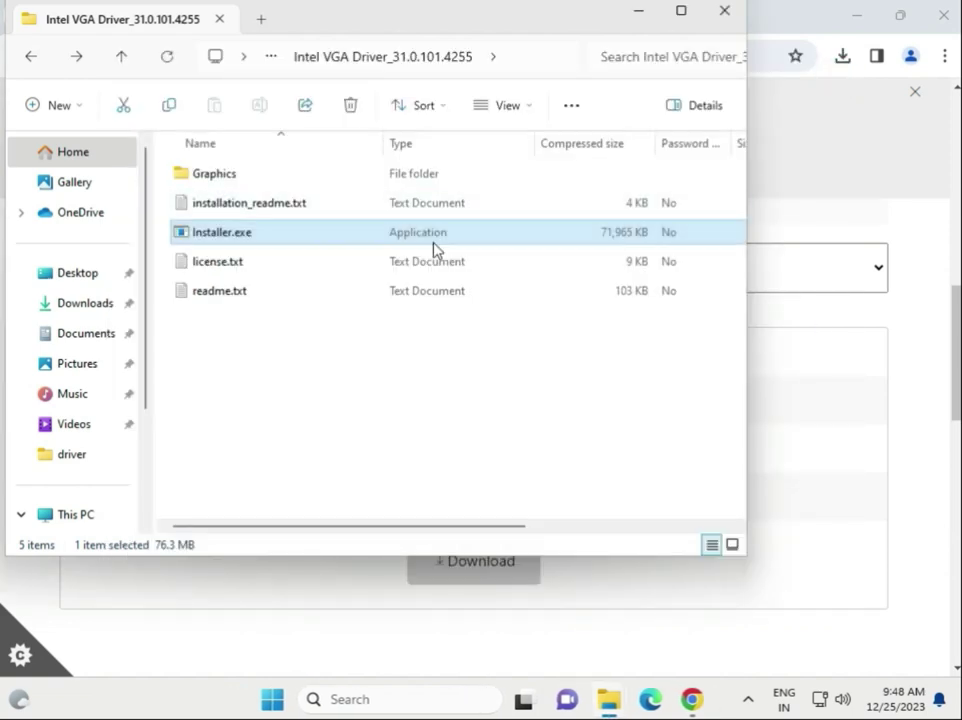
click(716, 24)
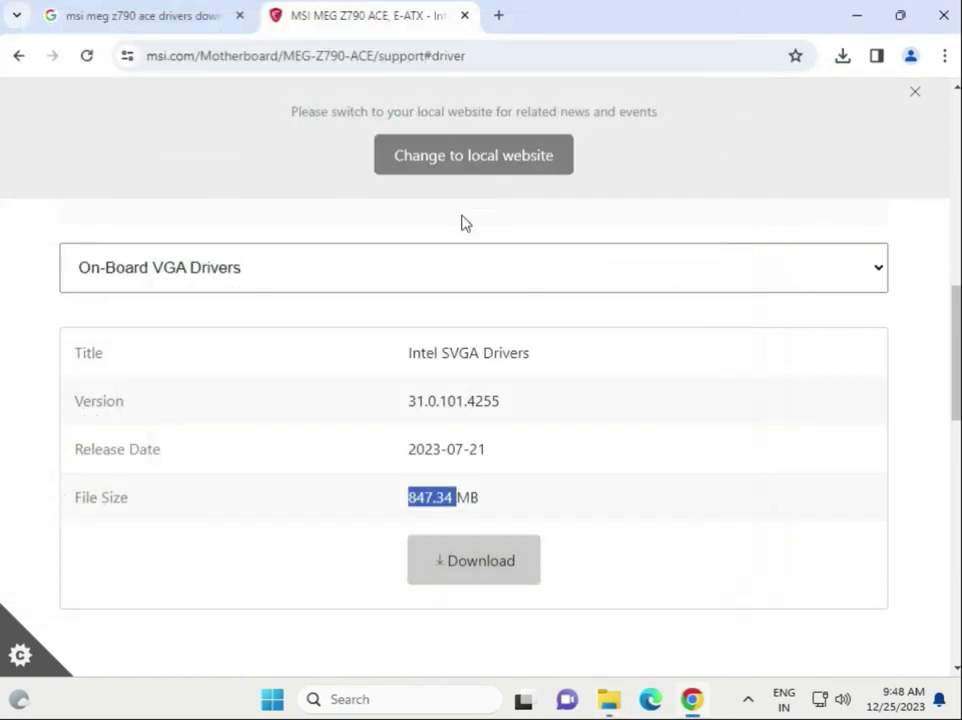
click(313, 287)
click(260, 344)
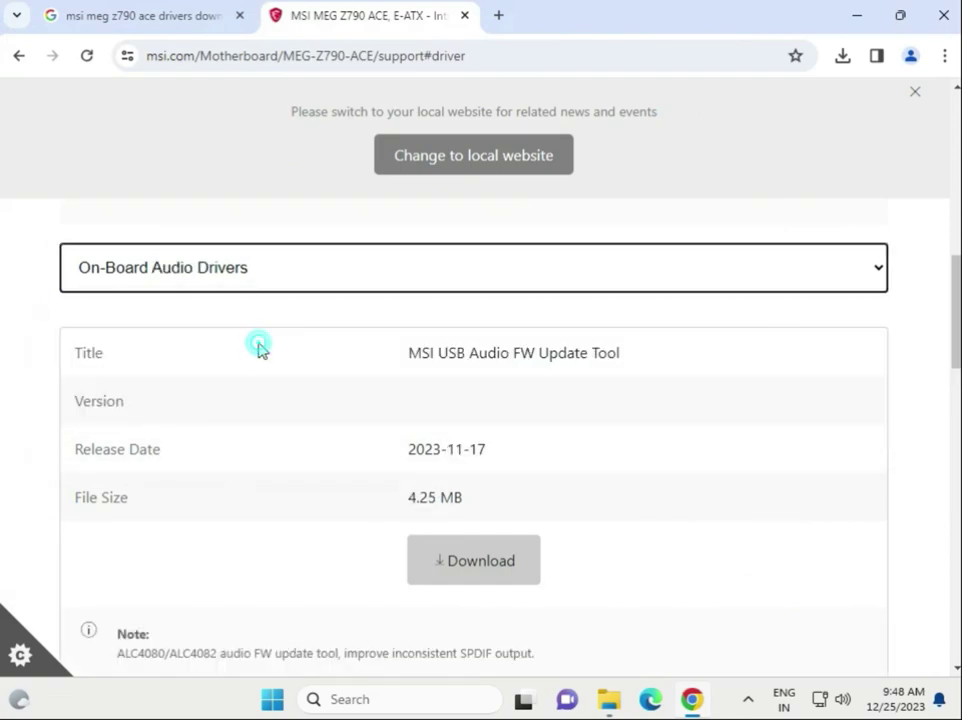
click(464, 565)
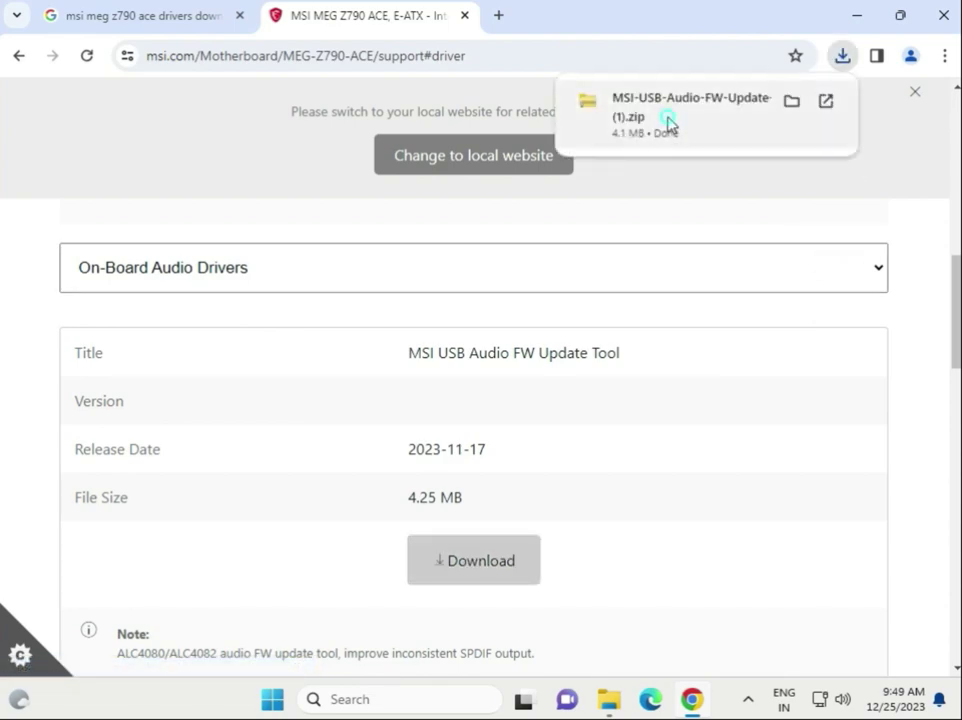
Run the USB Audio FW Update Tool from its zip, approve UAC, then close the tool
click(668, 122)
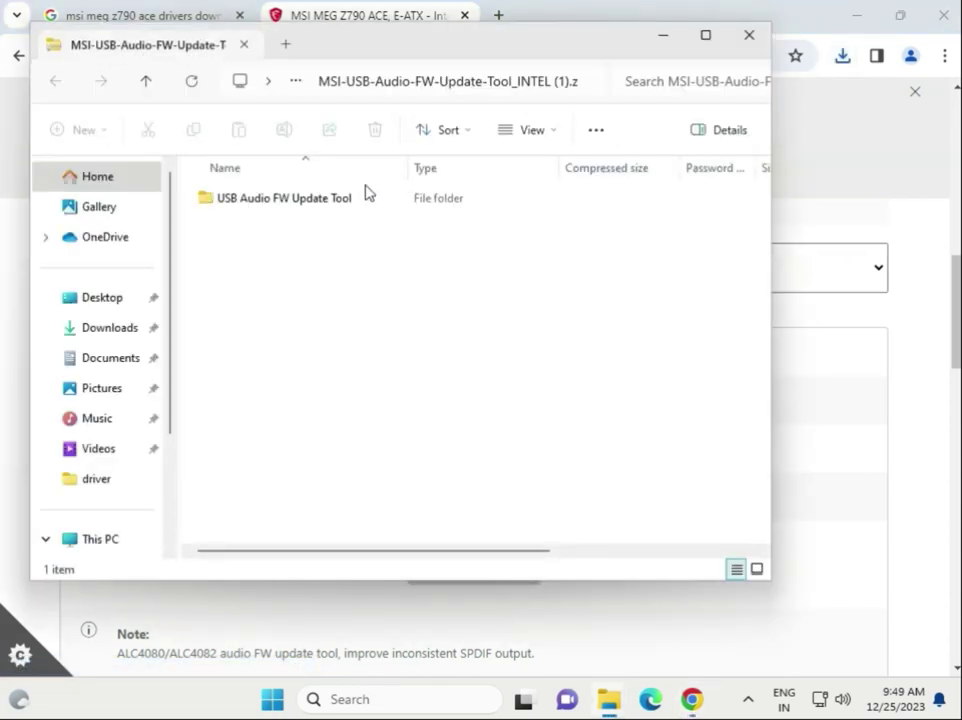
double_click(316, 201)
double_click(316, 201)
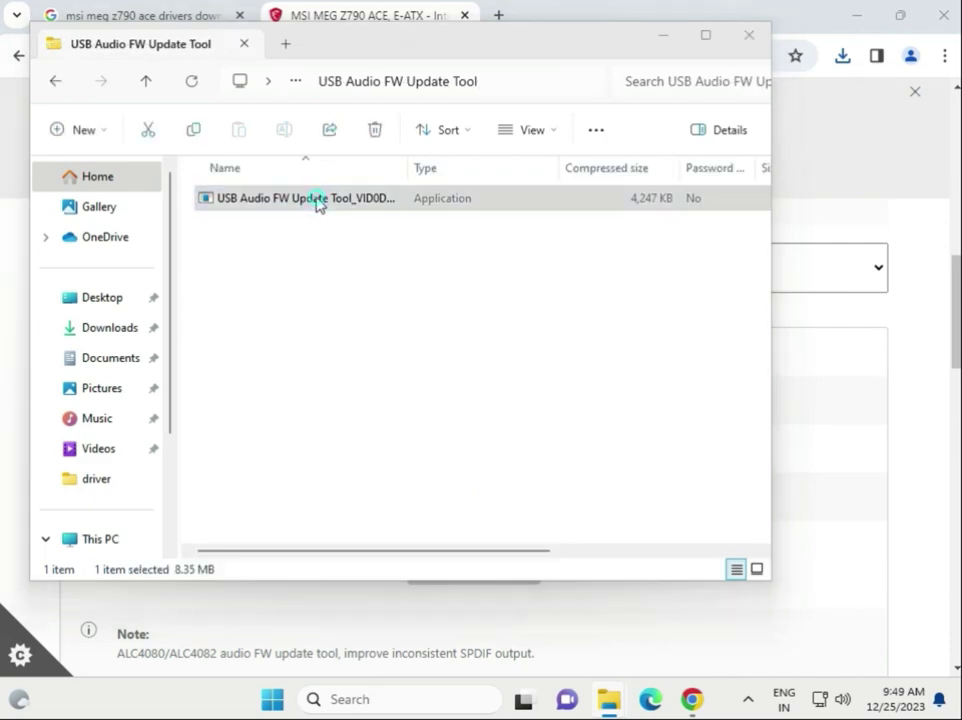
click(497, 383)
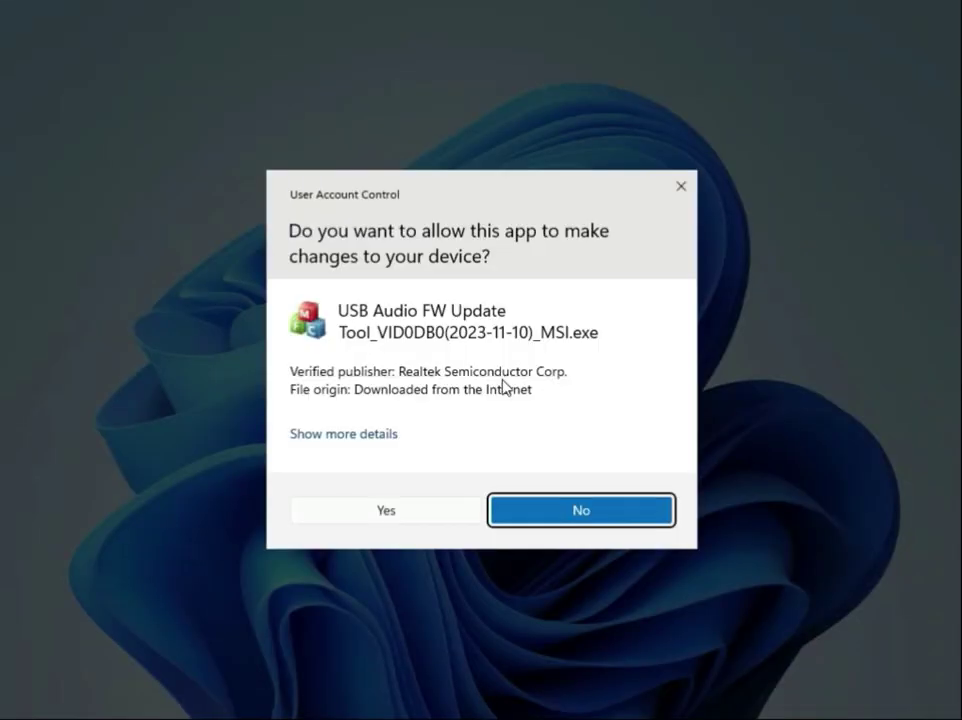
click(406, 511)
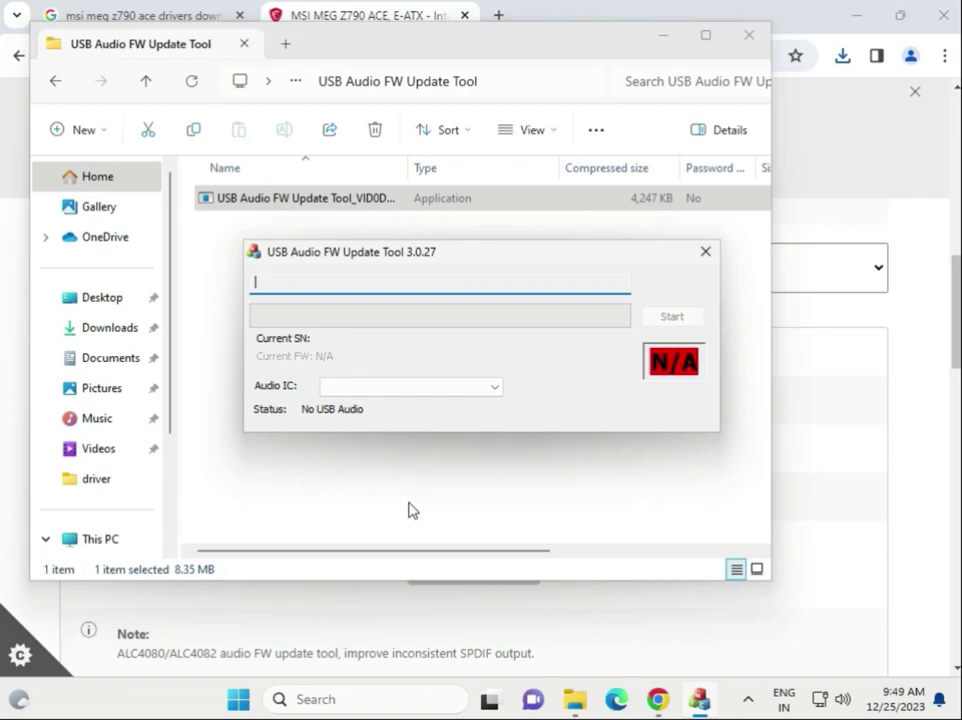
click(704, 252)
Return to the MSI audio drivers list and download the Realtek HD Universal Driver (17.4 MB)
click(746, 37)
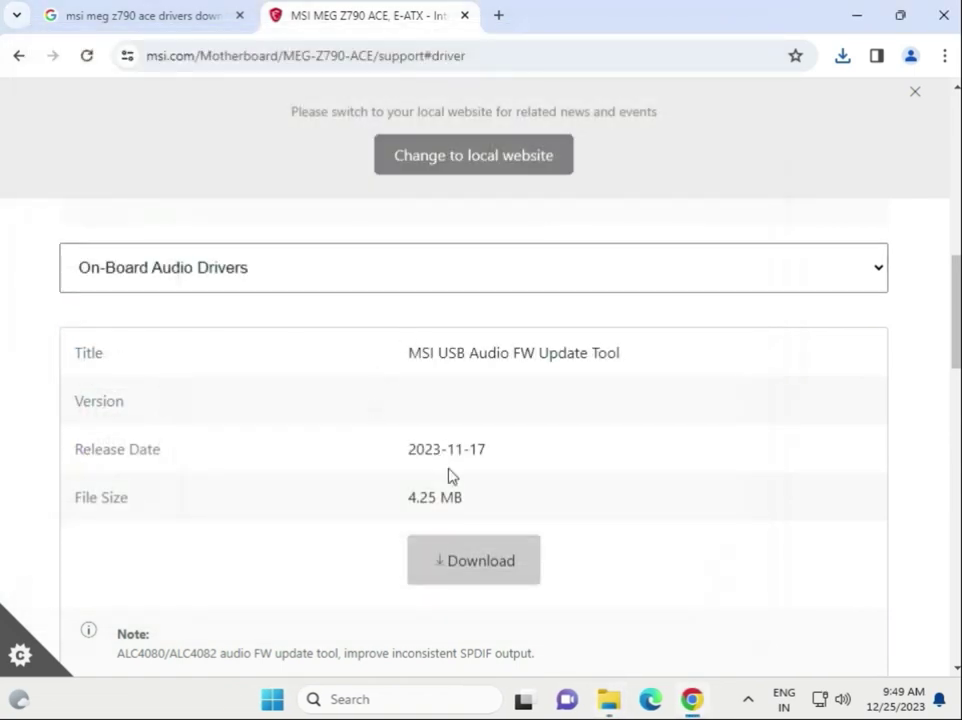
scroll(475, 480, down, 4)
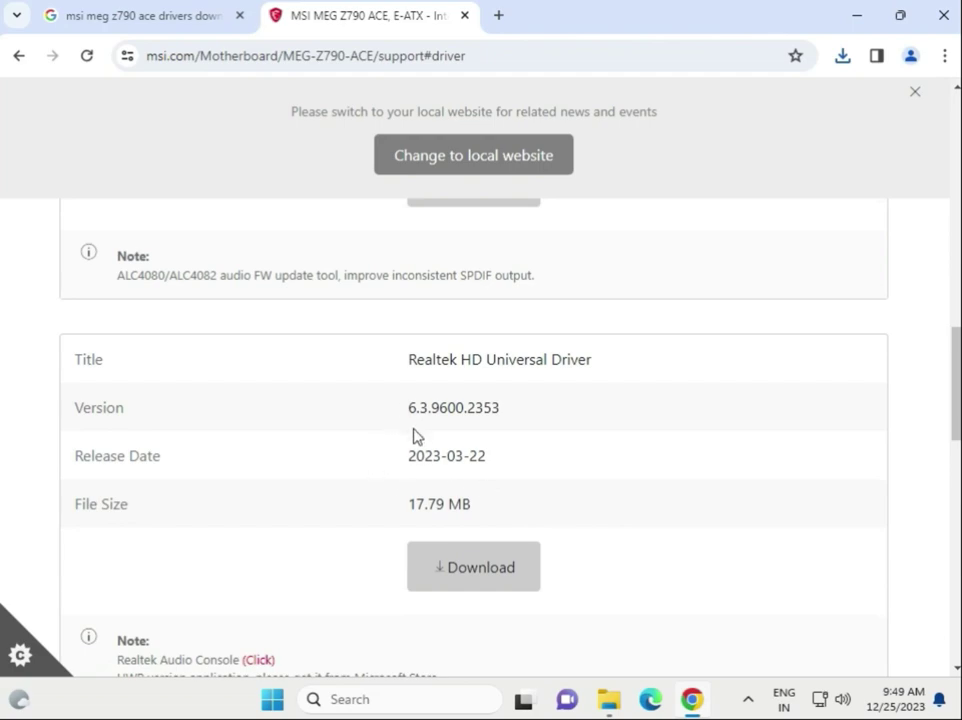
scroll(415, 437, up, 4)
double_click(600, 352)
scroll(580, 425, down, 2)
scroll(576, 425, down, 2)
scroll(565, 449, down, 2)
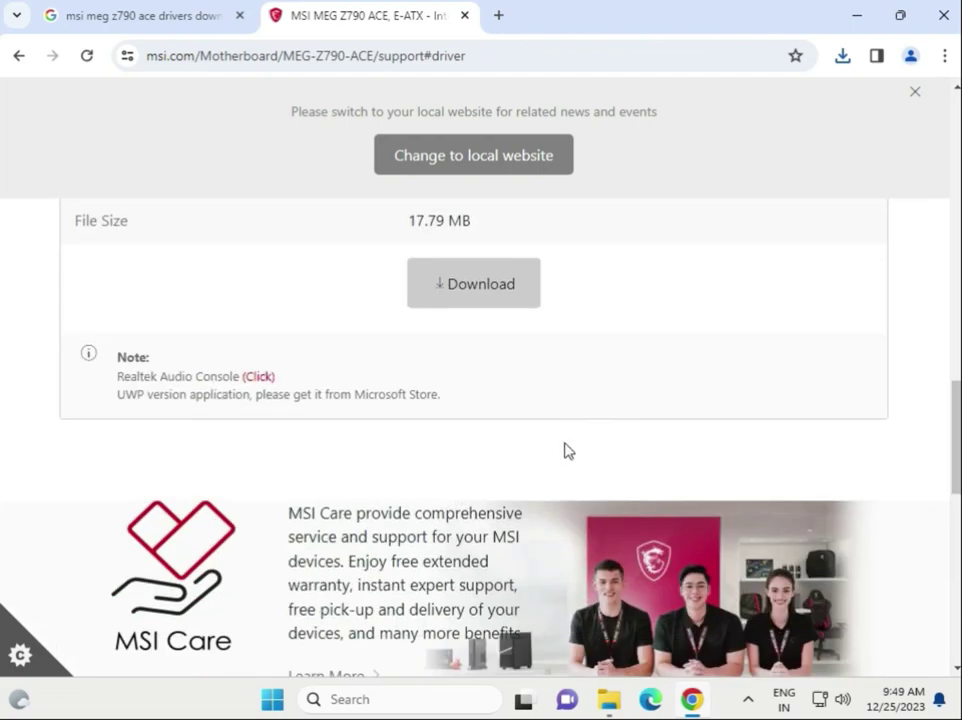
scroll(565, 450, up, 4)
drag(484, 454, 578, 455)
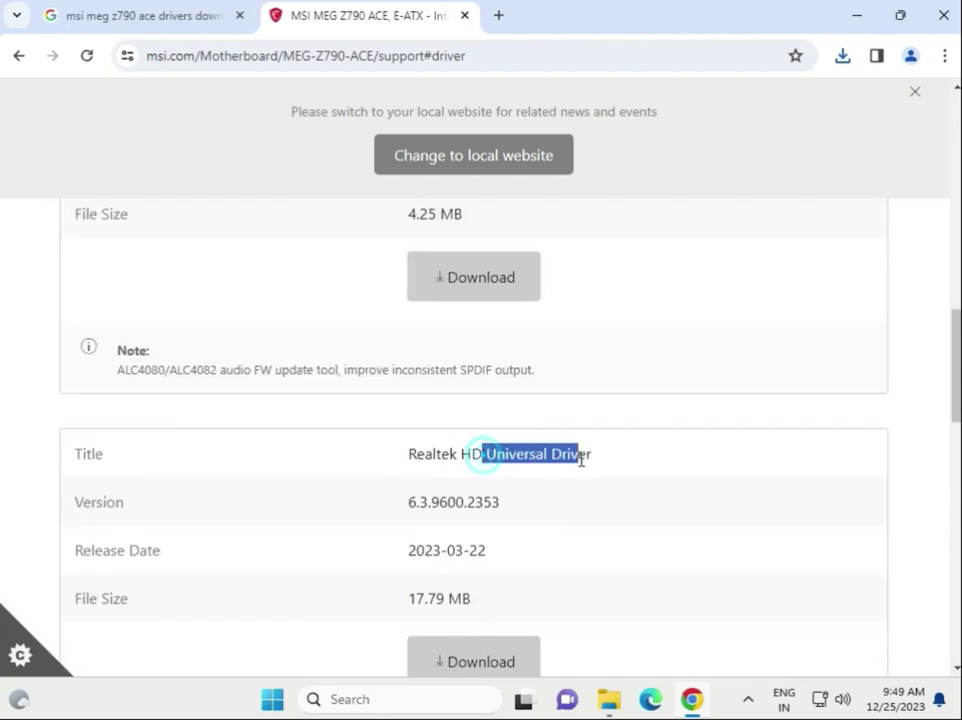
click(461, 660)
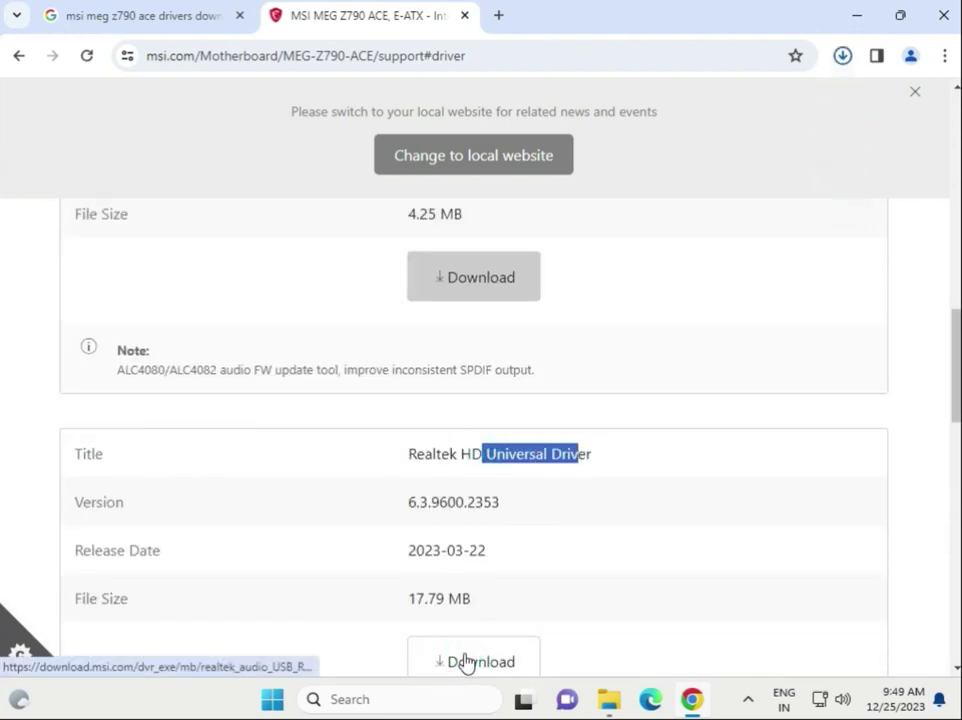
Scroll back up to the MSI USB Audio FW Update Tool entry
scroll(475, 494, up, 2)
scroll(475, 495, up, 2)
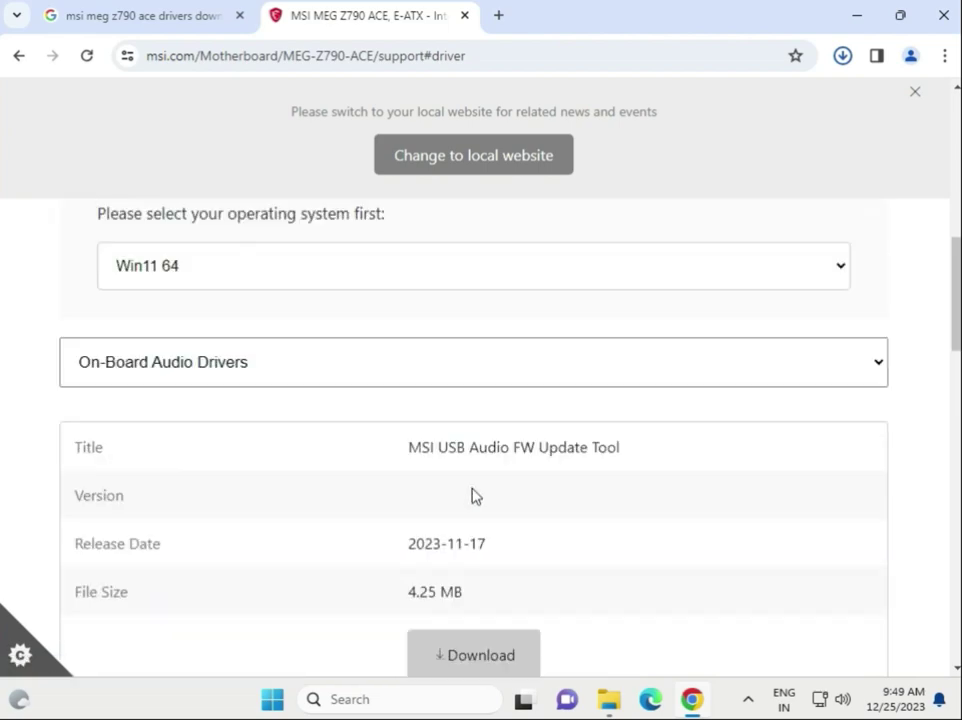
drag(407, 447, 625, 459)
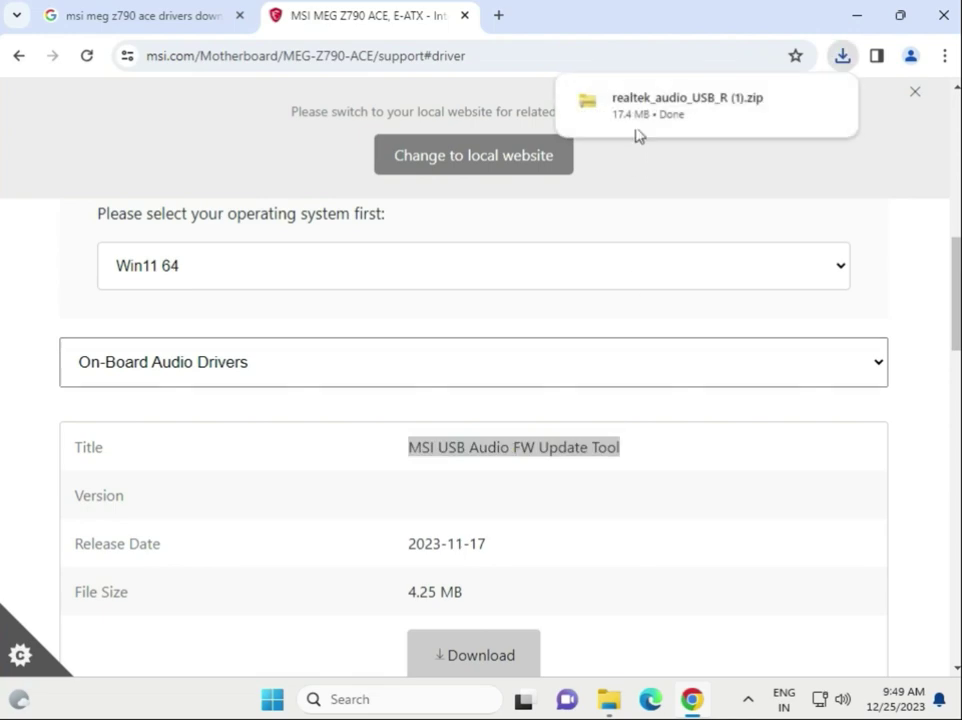
Open the Realtek audio zip's Realtek Audio Driver folder and launch setup.exe
click(640, 116)
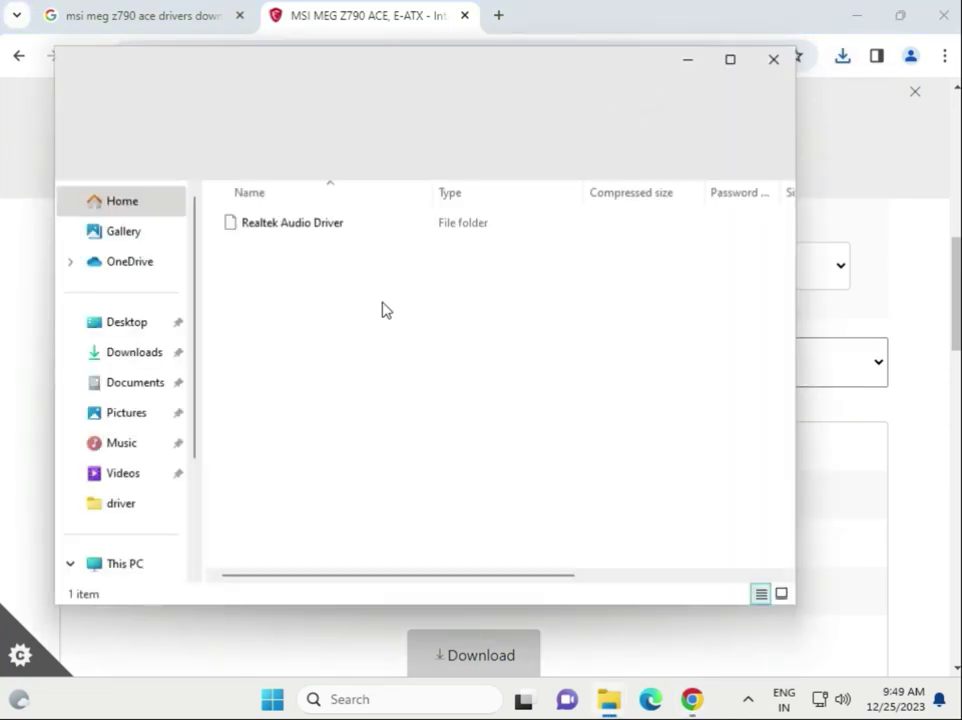
double_click(303, 224)
scroll(392, 428, down, 4)
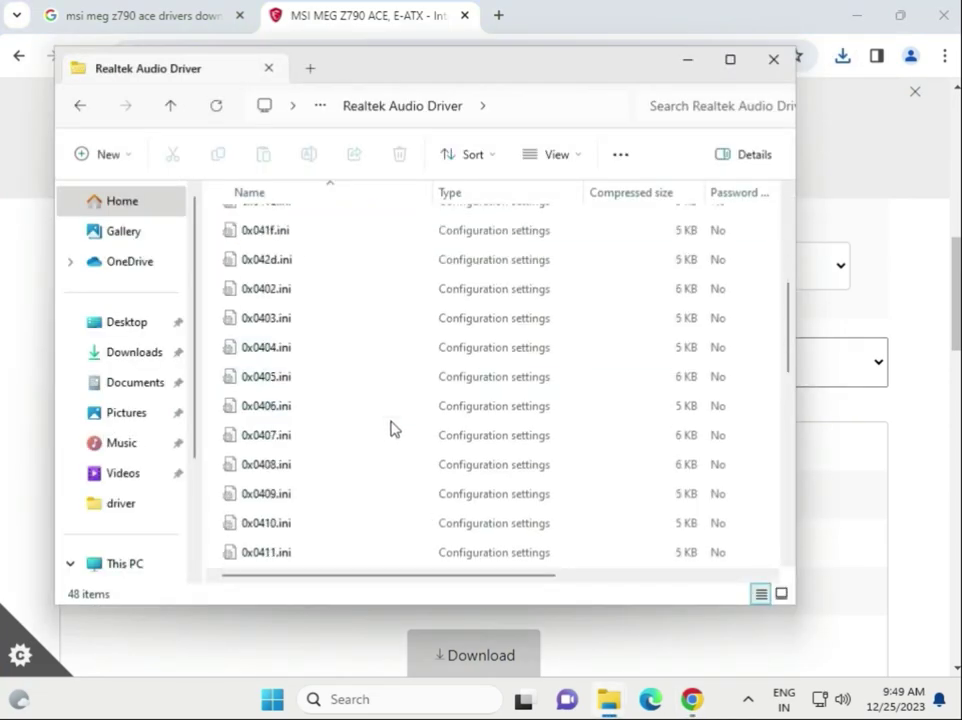
scroll(391, 428, down, 6)
click(245, 437)
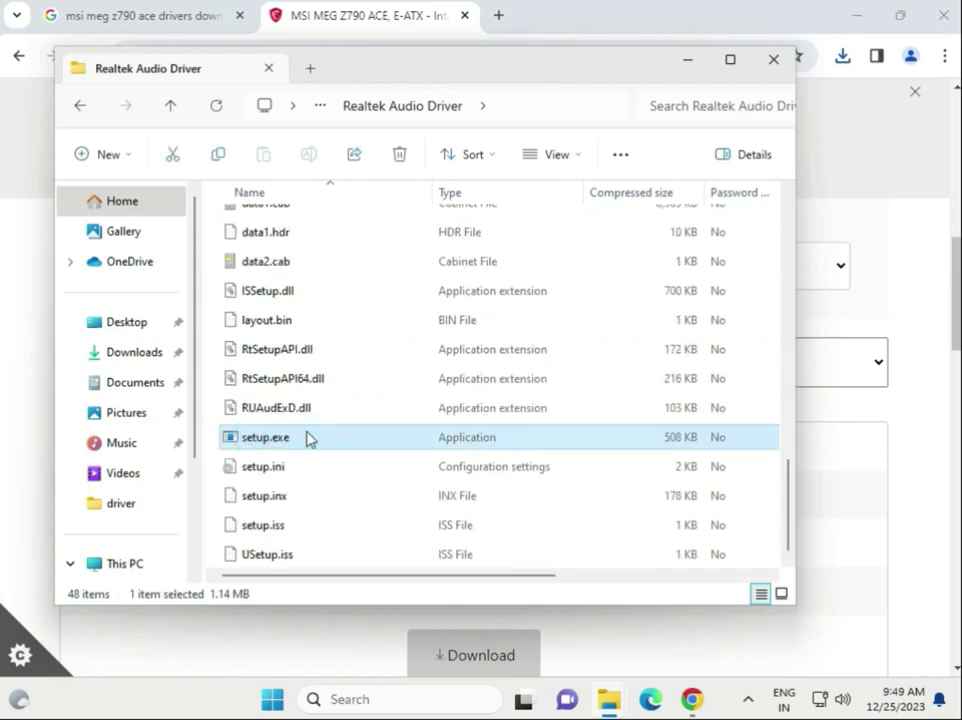
double_click(307, 437)
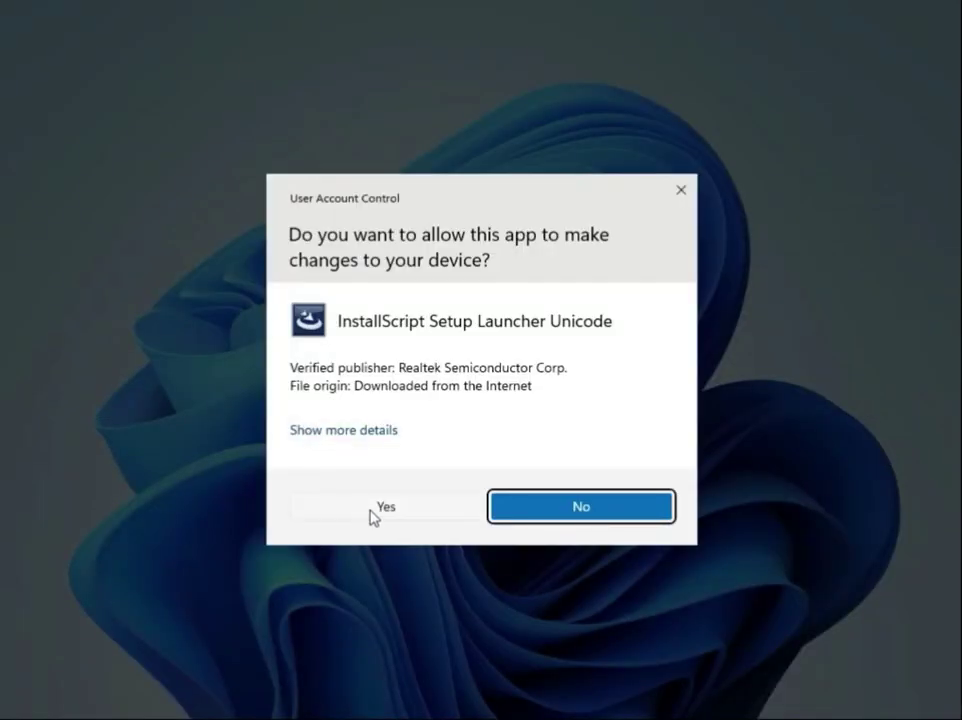
Complete the Realtek setup with 'No, I will restart my computer later' and close the folder
click(373, 513)
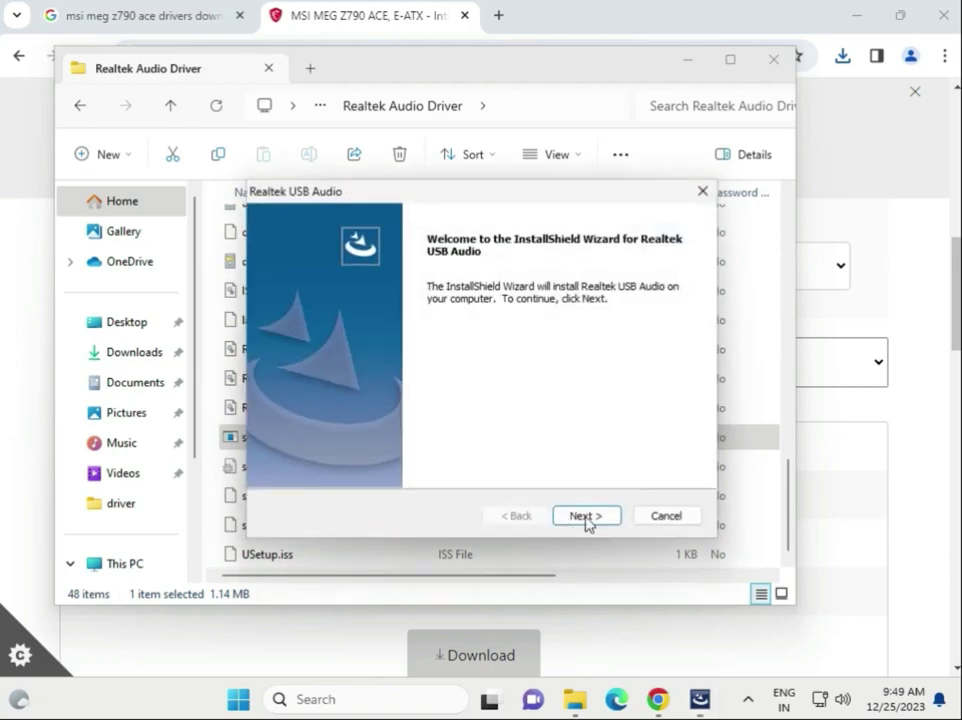
click(596, 518)
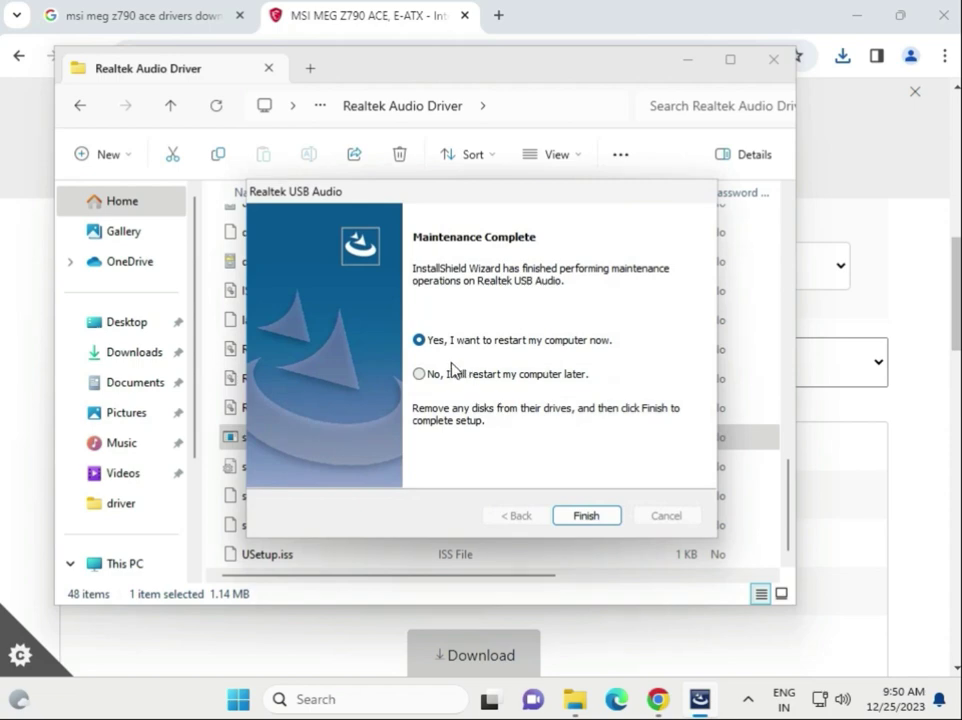
click(420, 372)
click(598, 516)
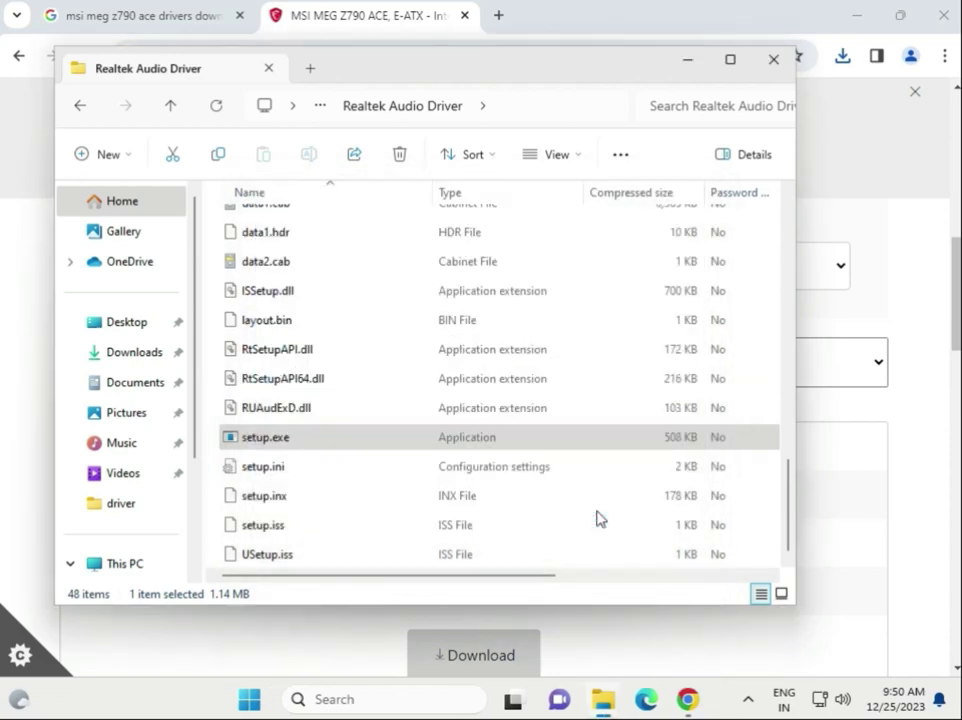
click(773, 59)
Switch the MSI driver category to LAN Drivers and locate the Intel WIFI Driver
click(281, 364)
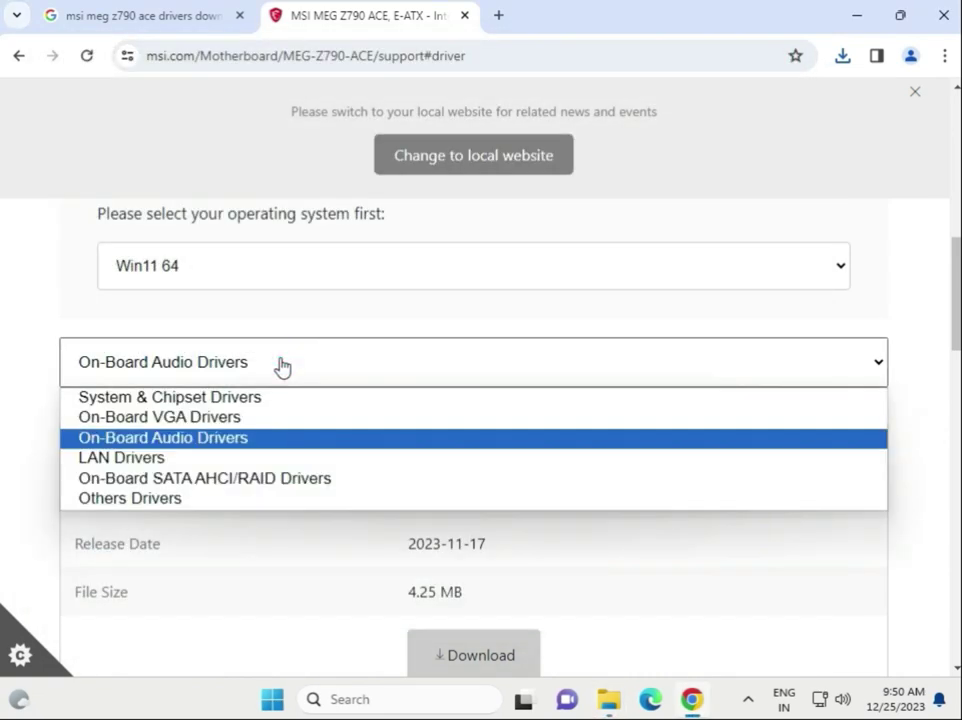
click(190, 457)
scroll(640, 545, down, 1)
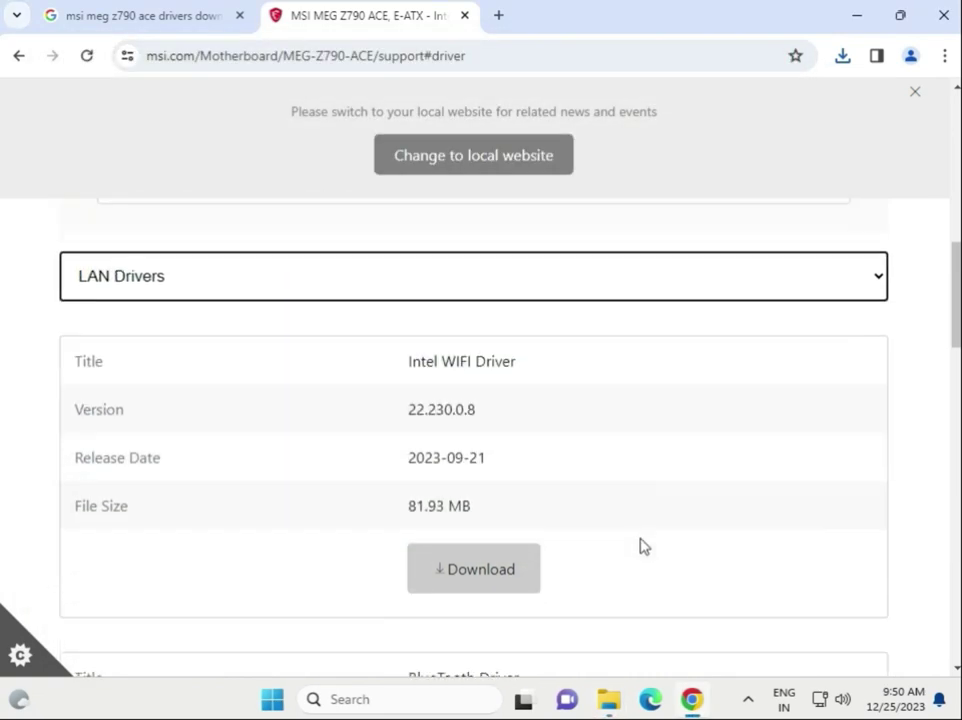
scroll(640, 545, down, 1)
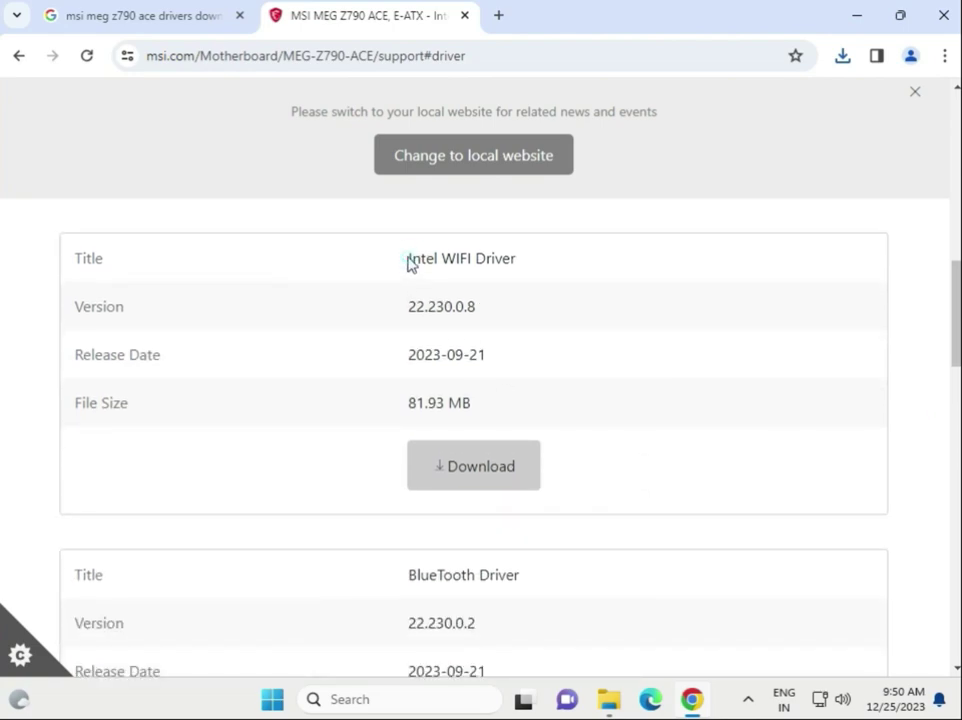
drag(410, 263, 527, 261)
Browse the remaining LAN driver entries and scroll back up the list
scroll(465, 455, down, 2)
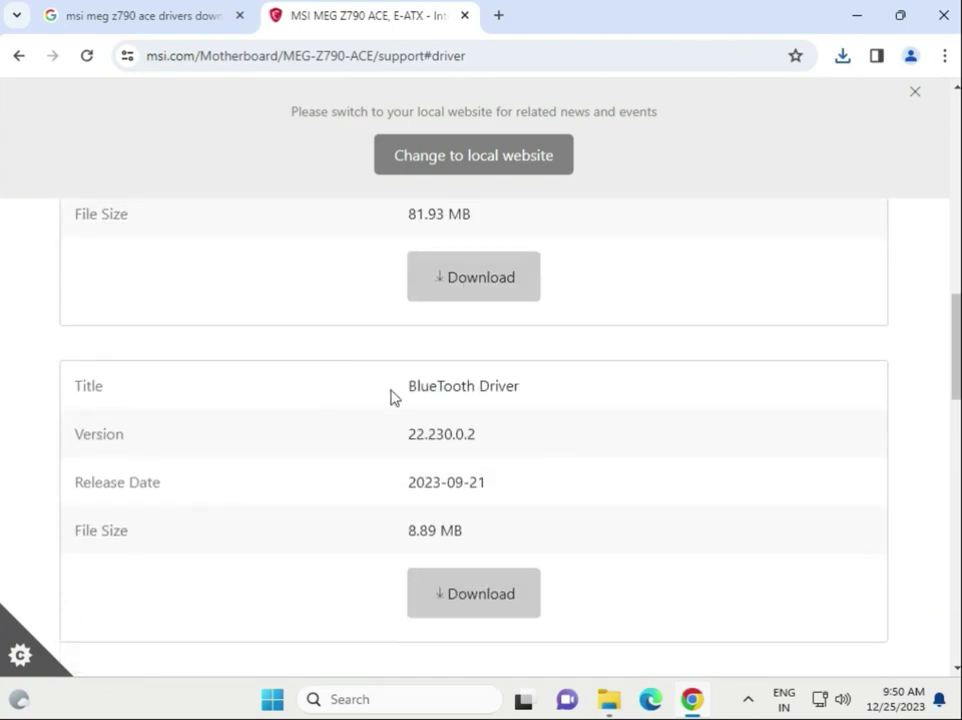
mouse_move(395, 392)
mouse_down()
mouse_move(468, 378)
mouse_move(558, 389)
mouse_up()
scroll(570, 410, down, 3)
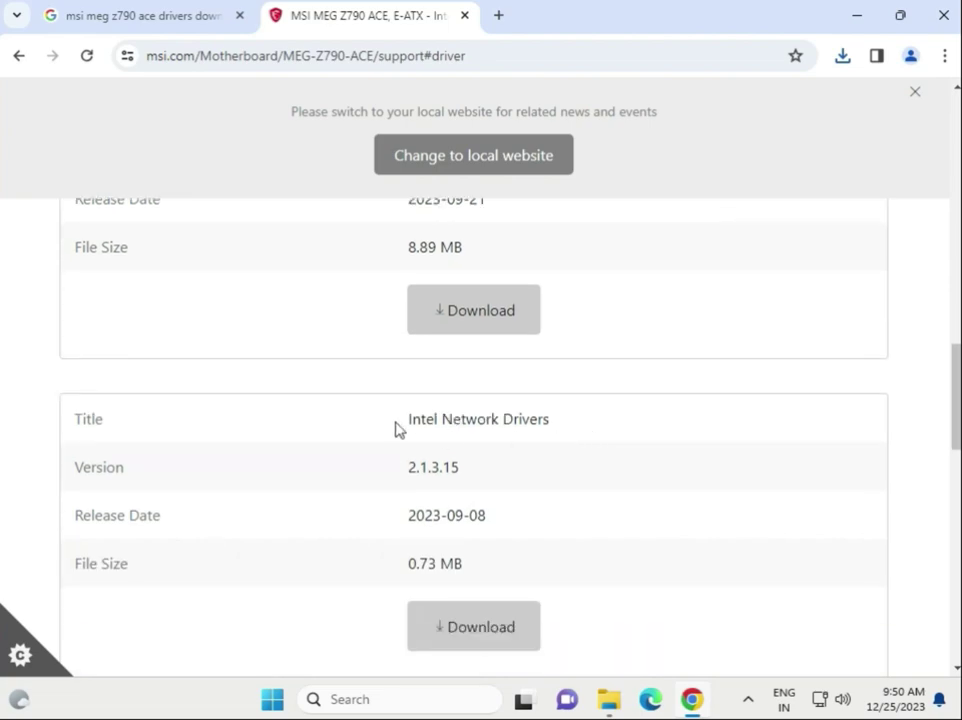
drag(401, 423, 563, 423)
scroll(575, 449, down, 3)
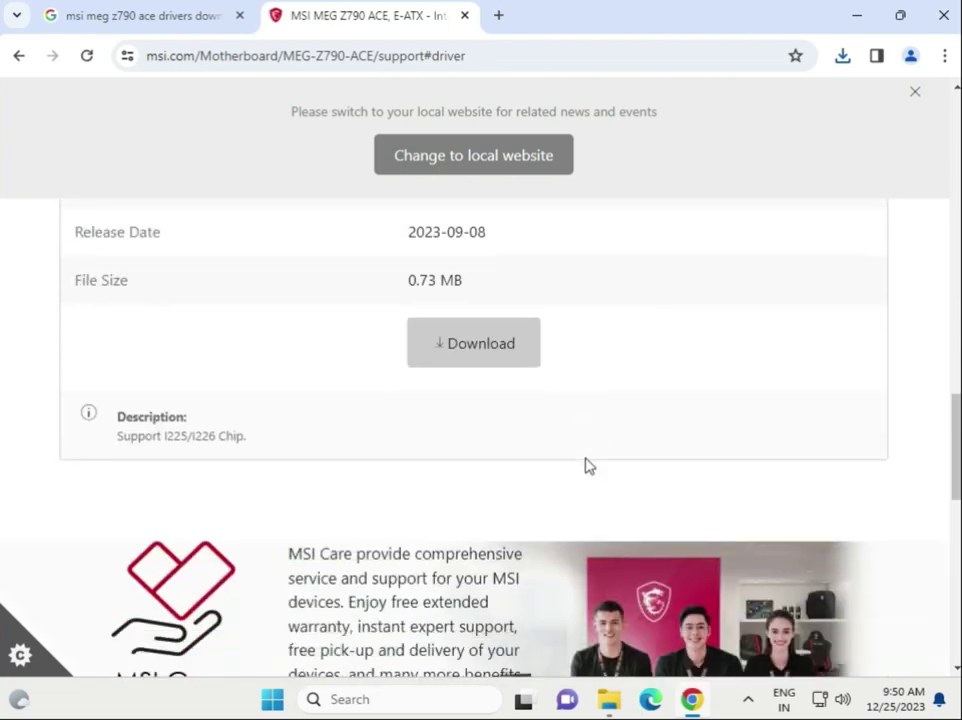
scroll(589, 465, up, 4)
scroll(589, 465, up, 3)
scroll(589, 465, up, 1)
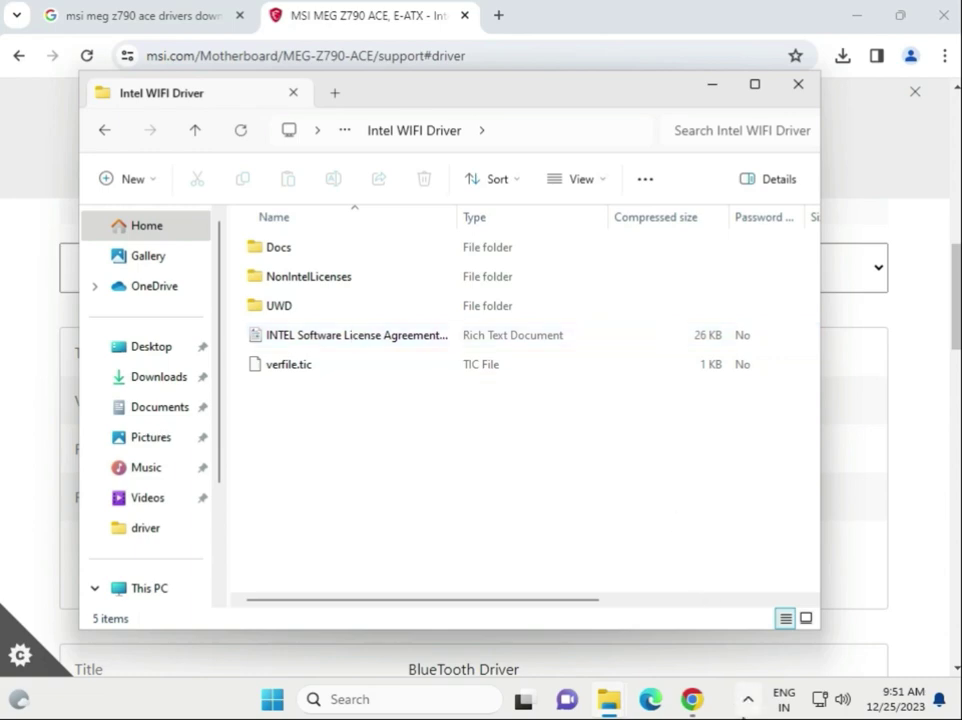
Navigate into the Intel WIFI package's UWD > Win64 > Installer folder
key(u)
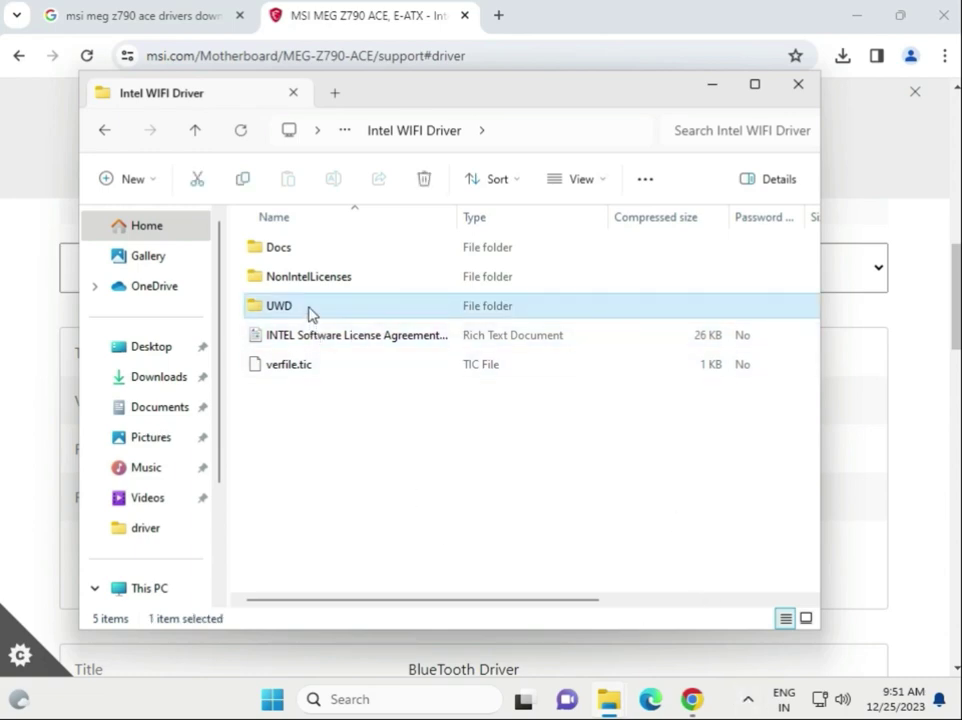
double_click(309, 313)
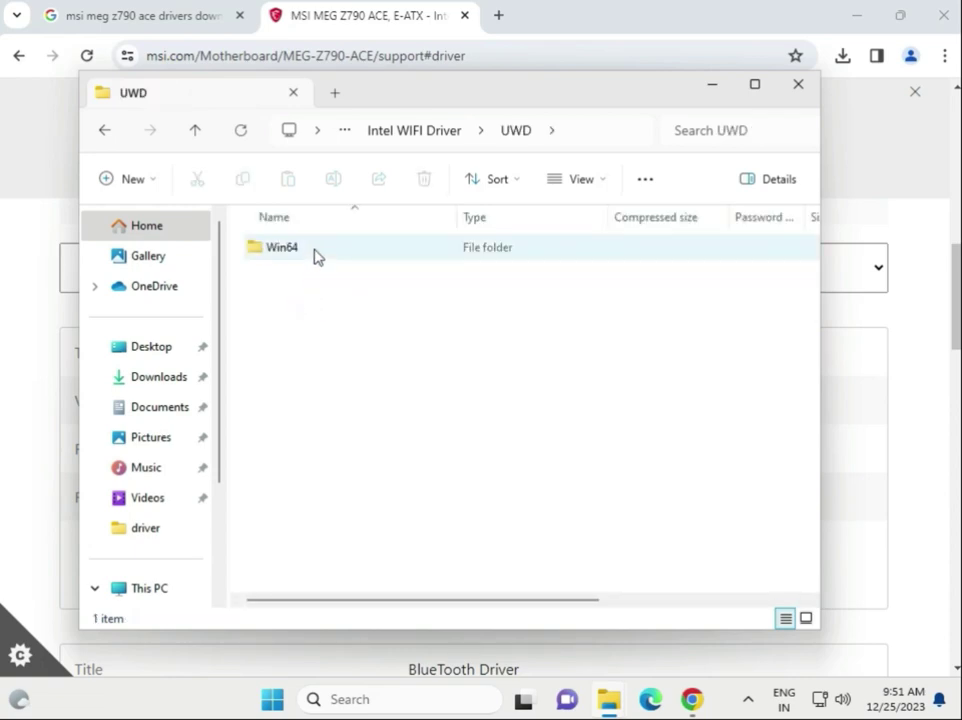
double_click(313, 256)
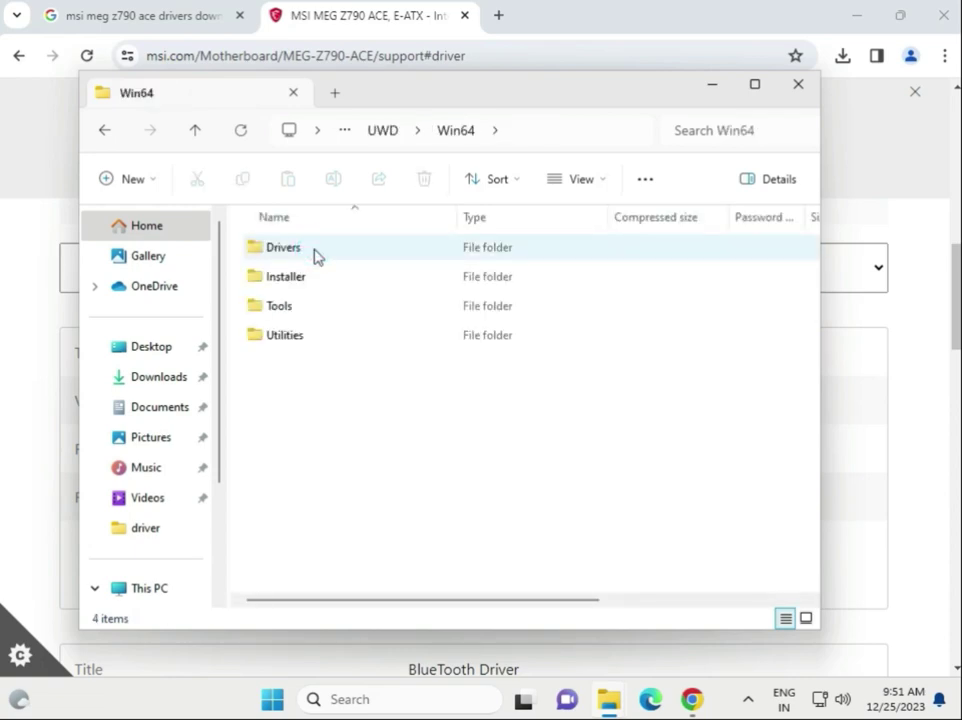
double_click(321, 281)
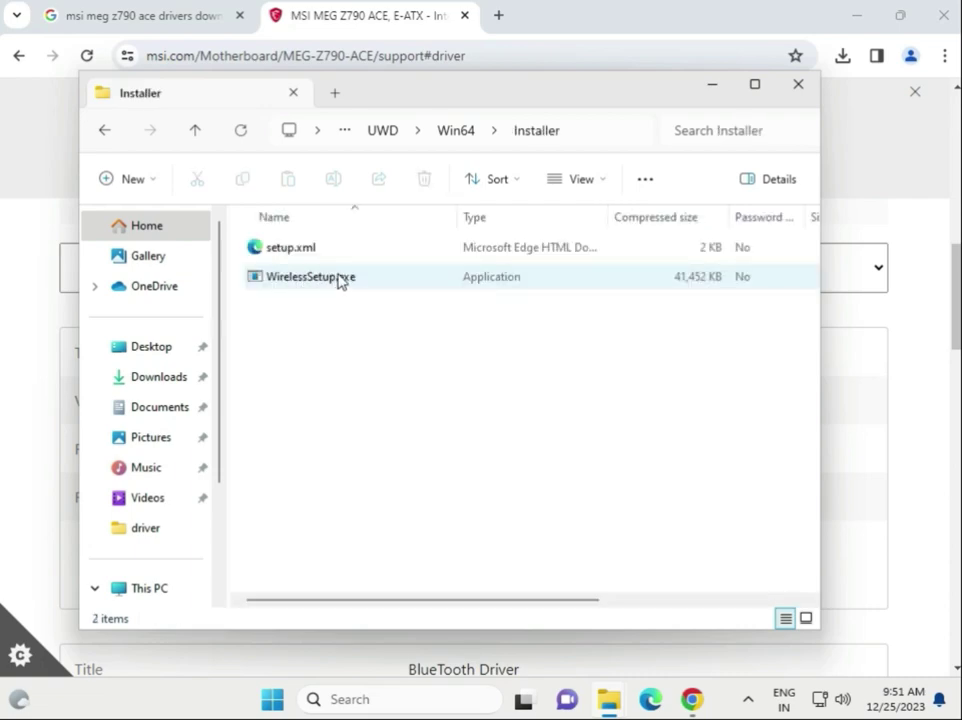
Run WirelessSetup.exe, dismiss its setup failure error, and close the Installer folder
double_click(346, 281)
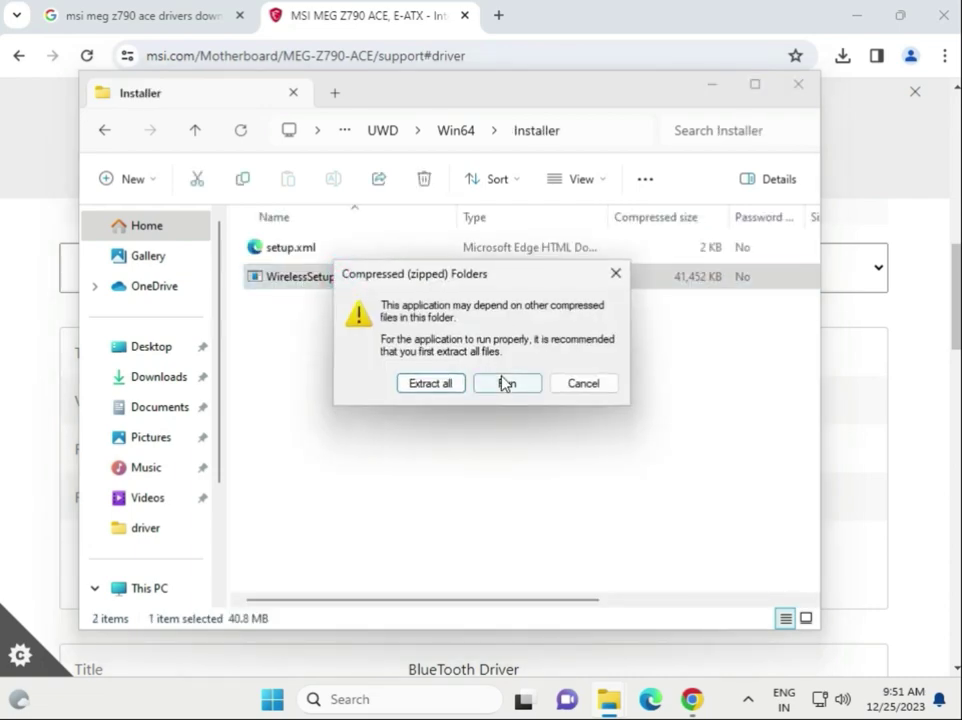
click(503, 384)
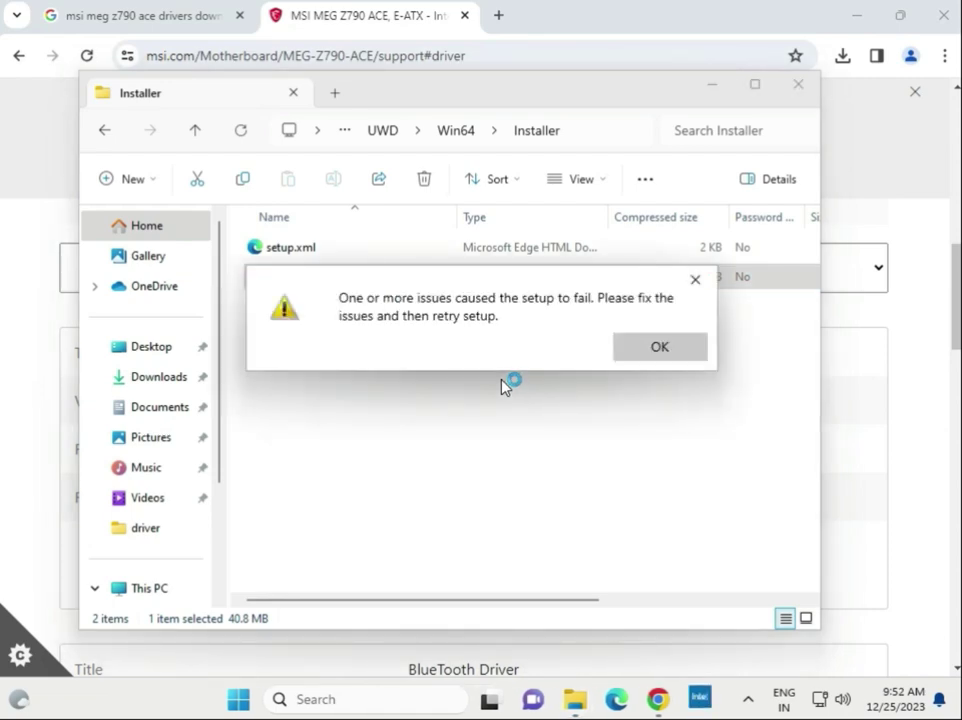
click(626, 350)
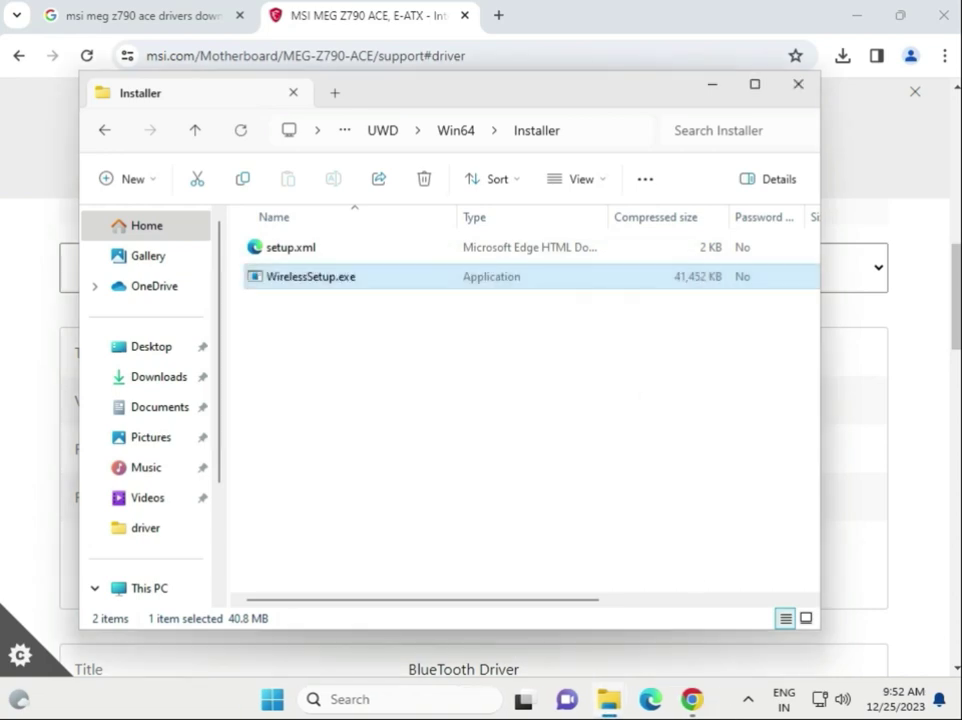
click(798, 84)
Download the BlueTooth Driver and select bt_driver_W11 (1).zip in Chrome's downloads panel
scroll(485, 508, down, 3)
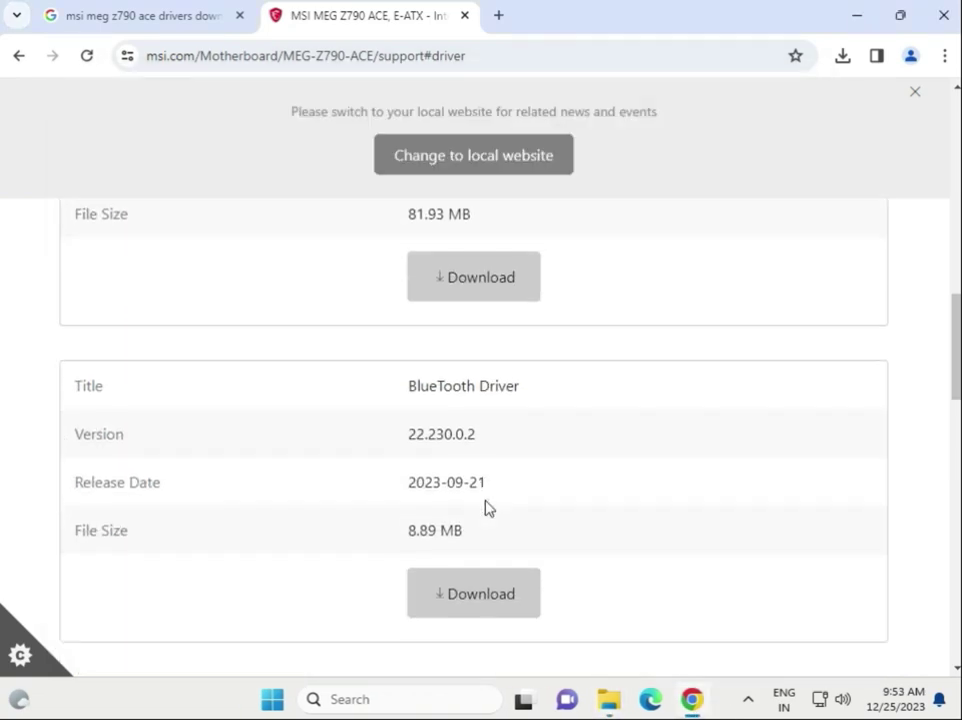
click(468, 598)
click(842, 55)
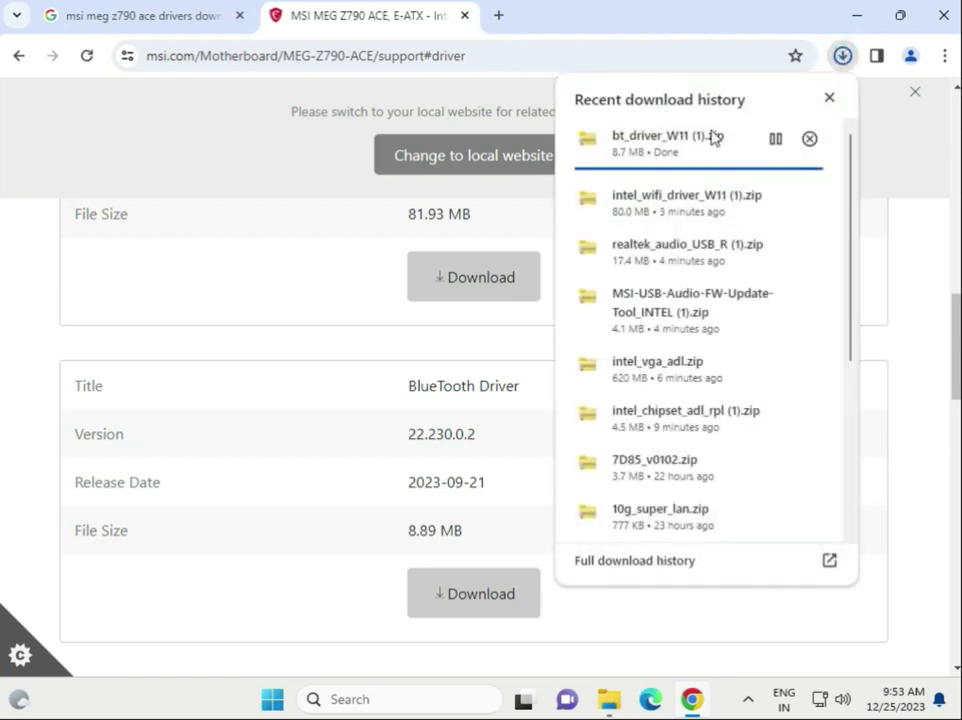
mouse_move(690, 143)
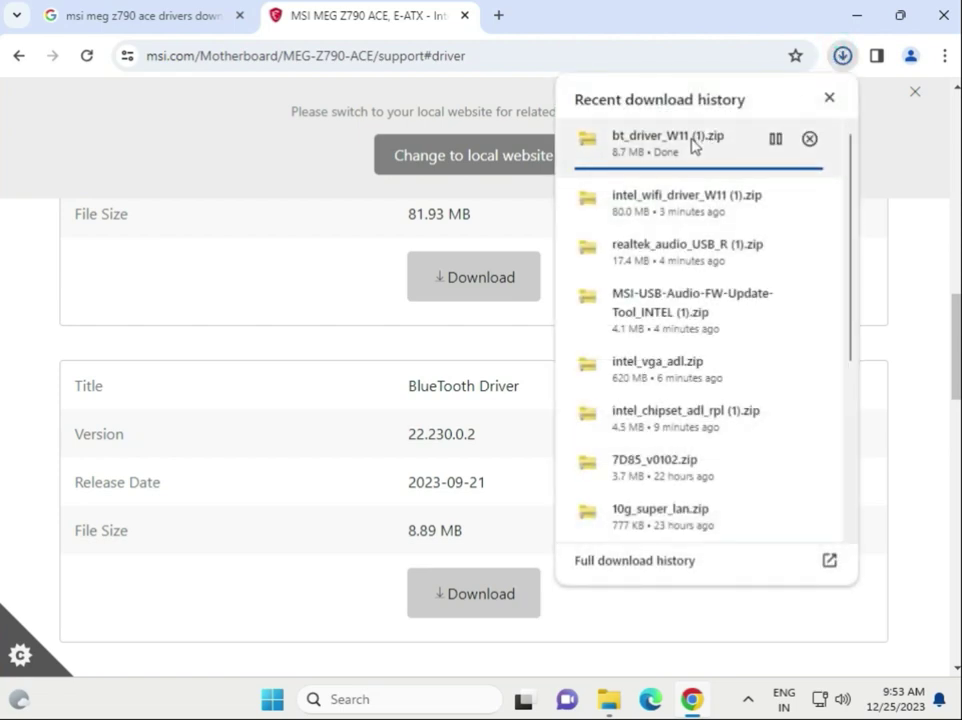
click(692, 145)
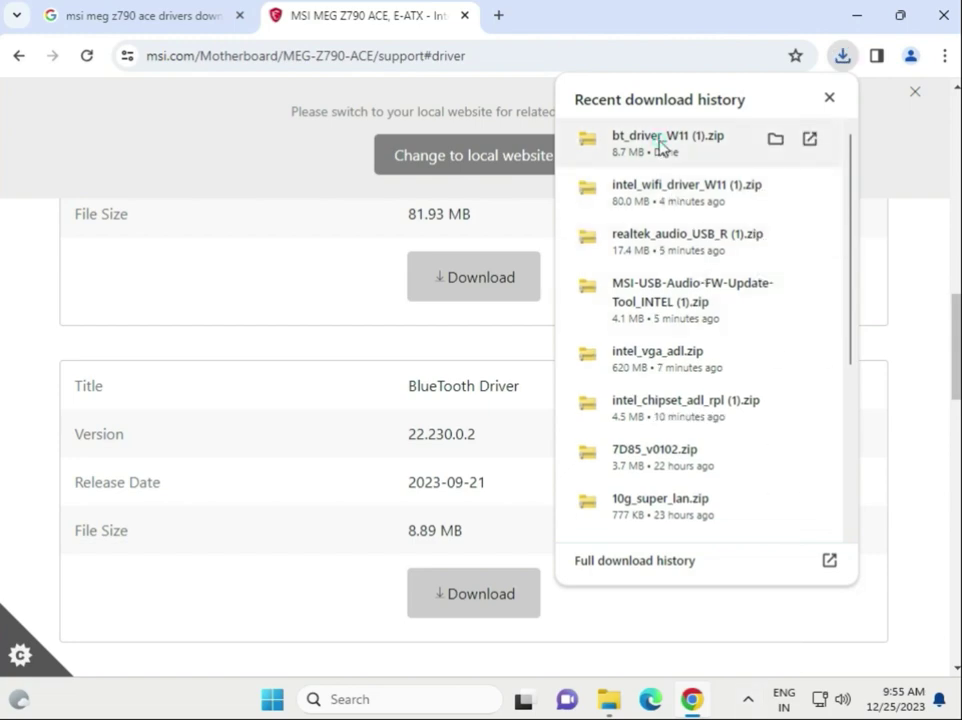
Launch Intel Bluetooth.msi from the BlueTooth Driver folder, then cancel the setup wizard
click(660, 147)
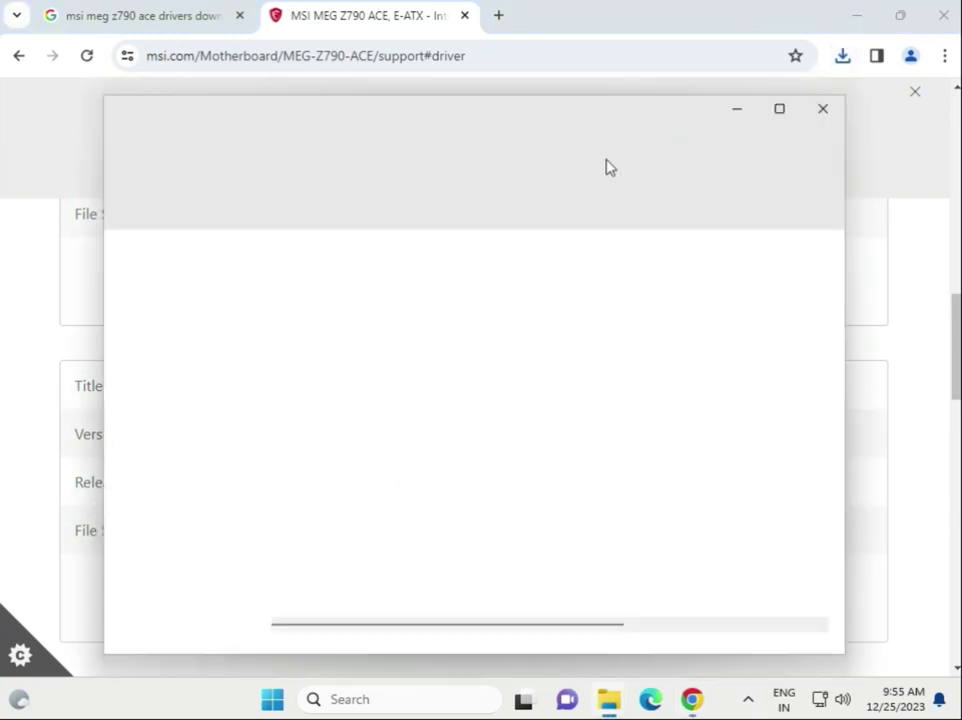
double_click(362, 288)
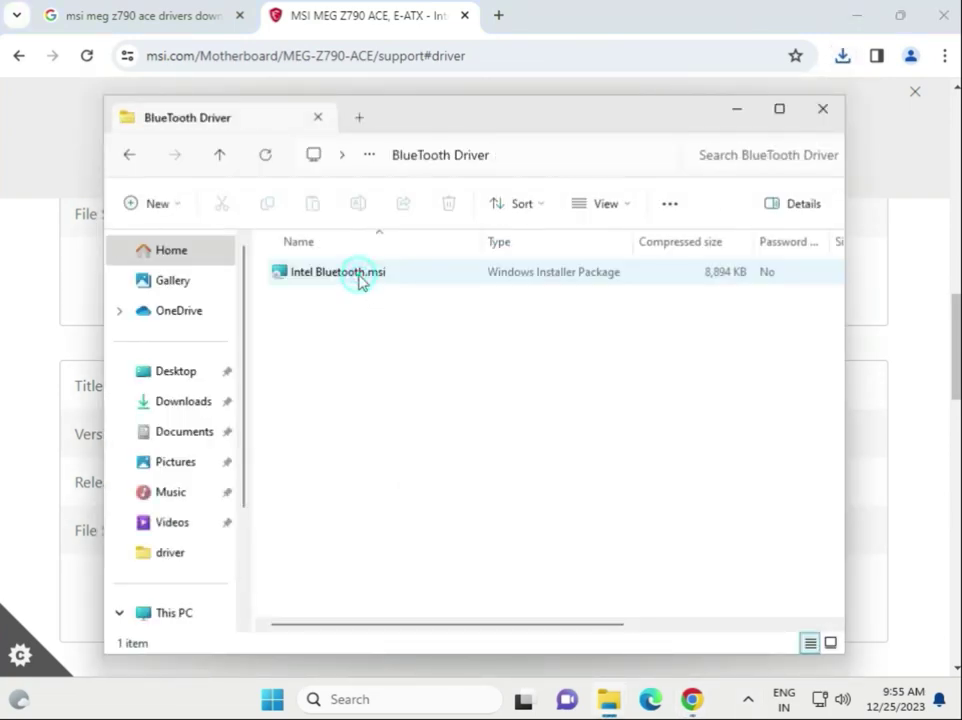
click(361, 281)
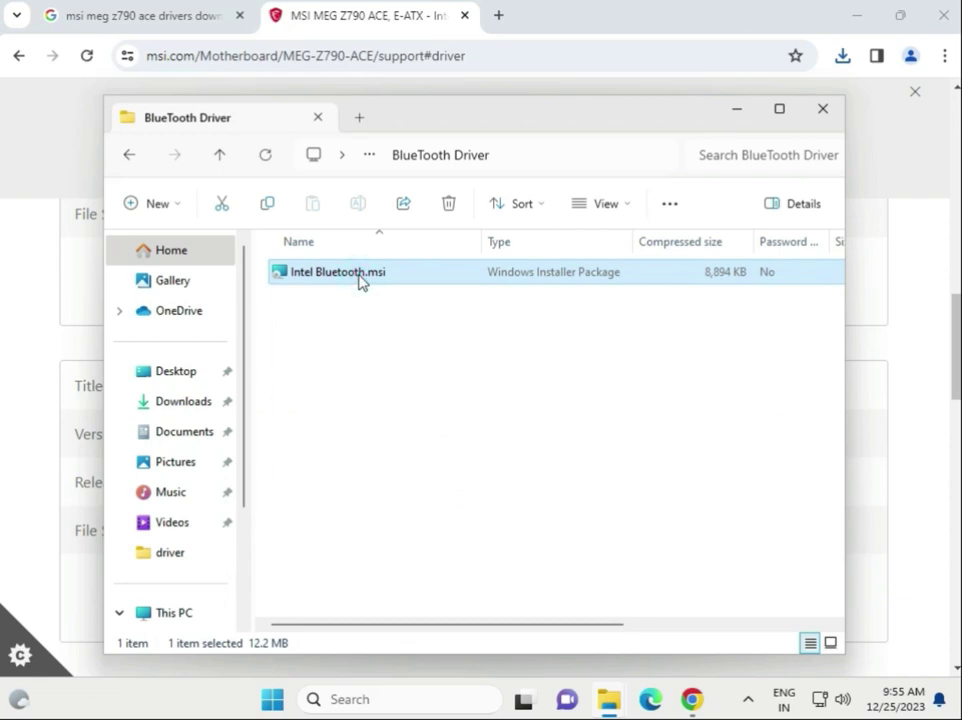
double_click(360, 276)
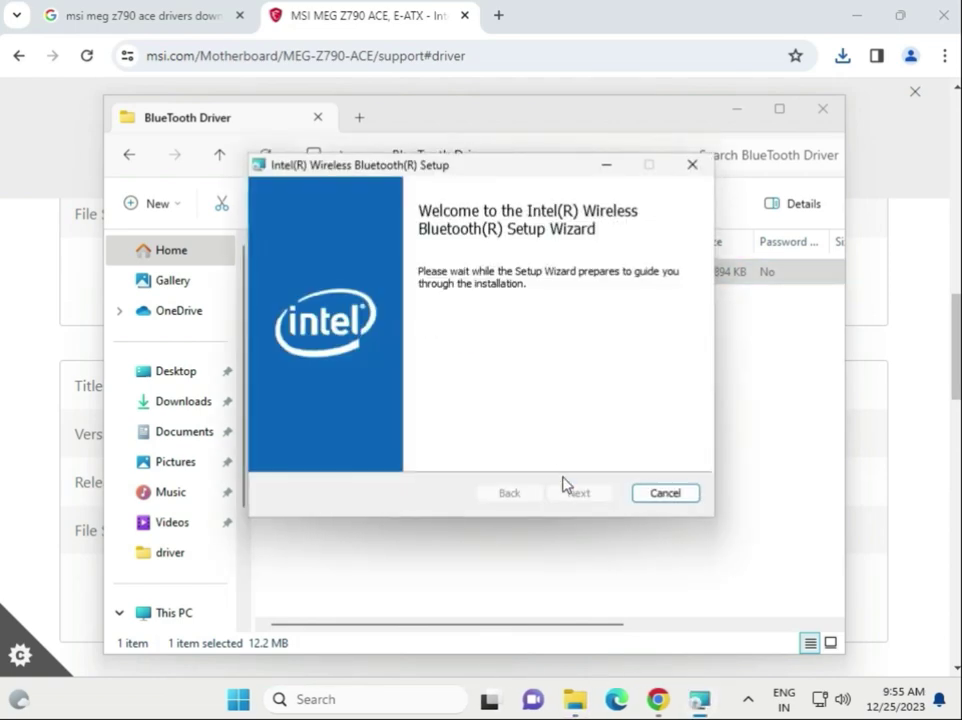
click(580, 497)
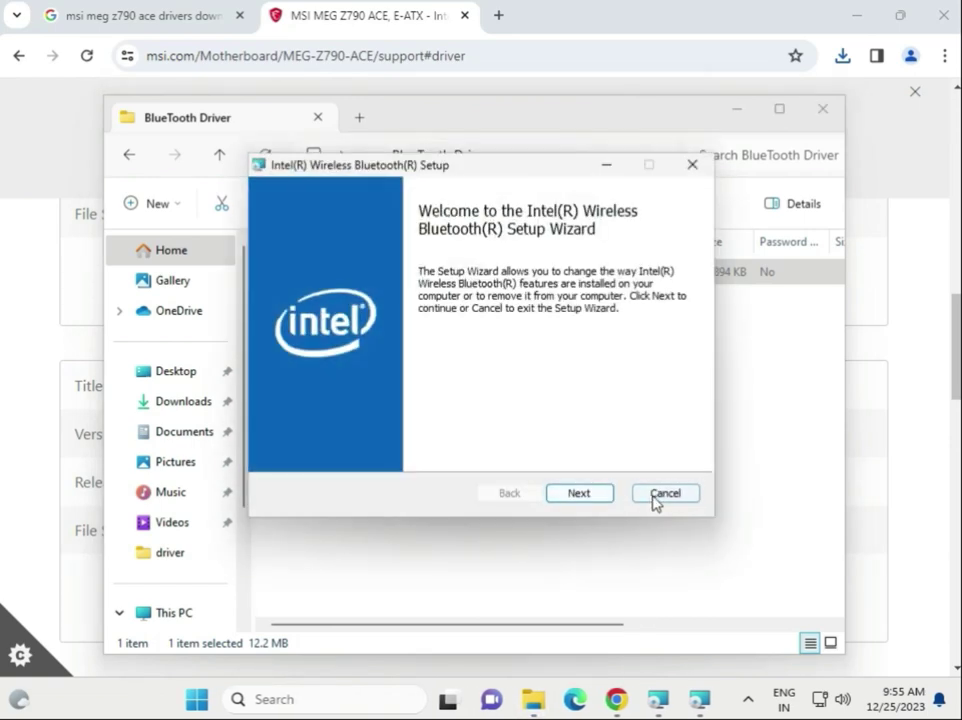
click(653, 495)
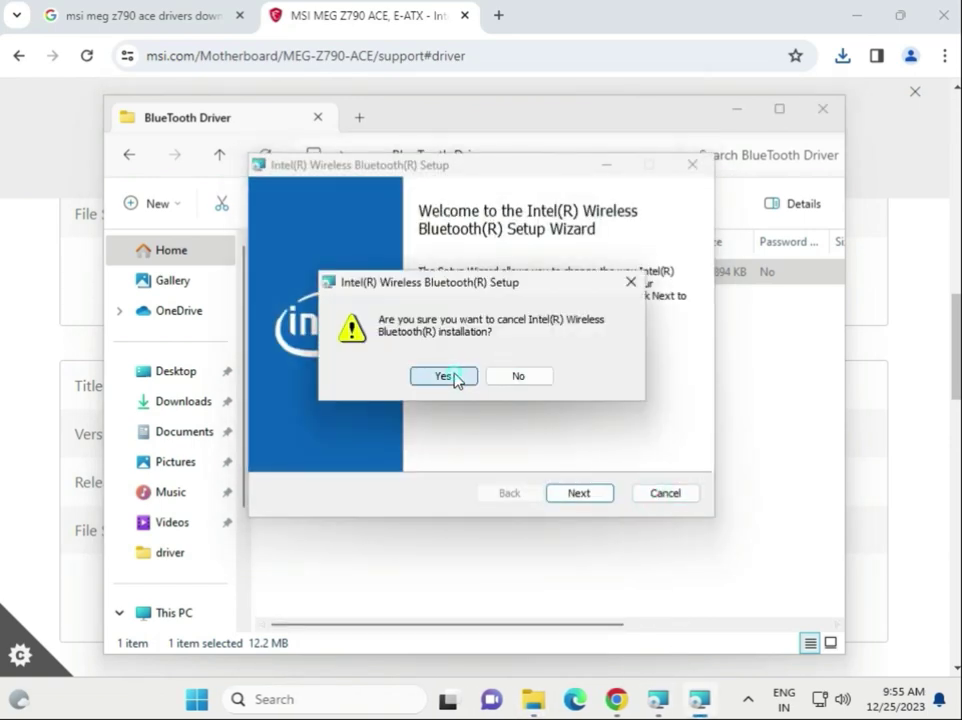
click(444, 377)
click(584, 492)
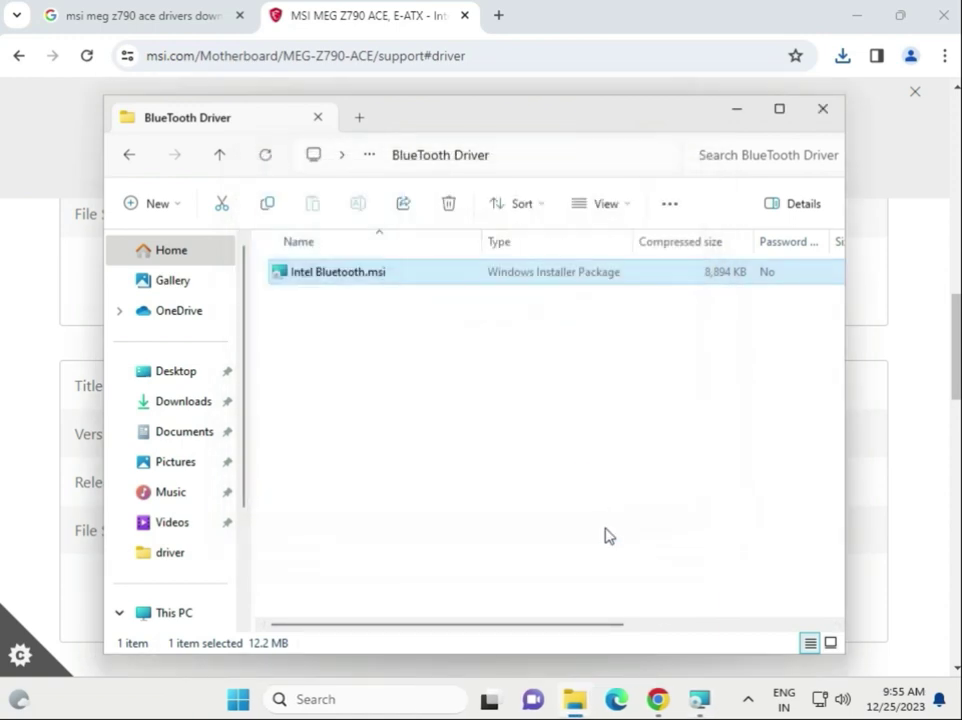
Relaunch the Intel Bluetooth installer and start a Repair of the installation
key(Return)
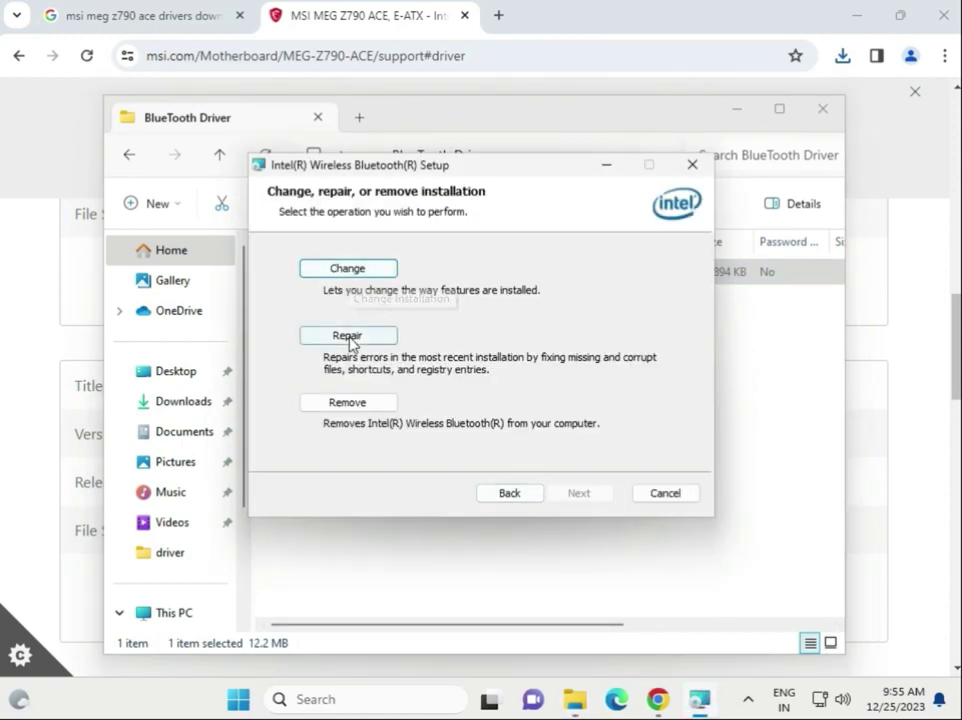
click(351, 338)
click(547, 490)
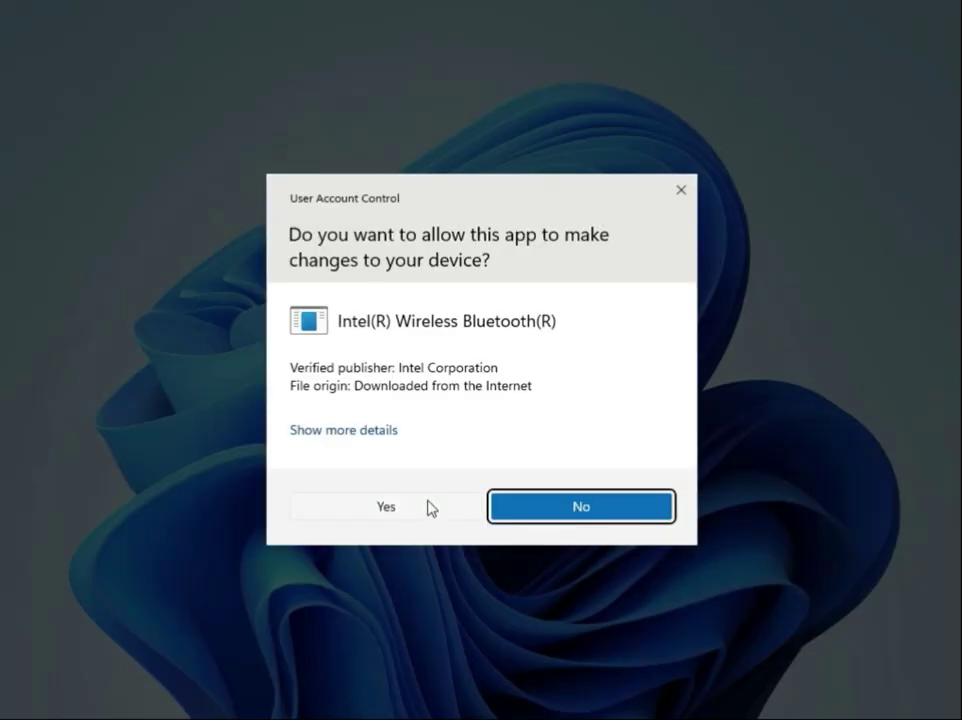
click(428, 508)
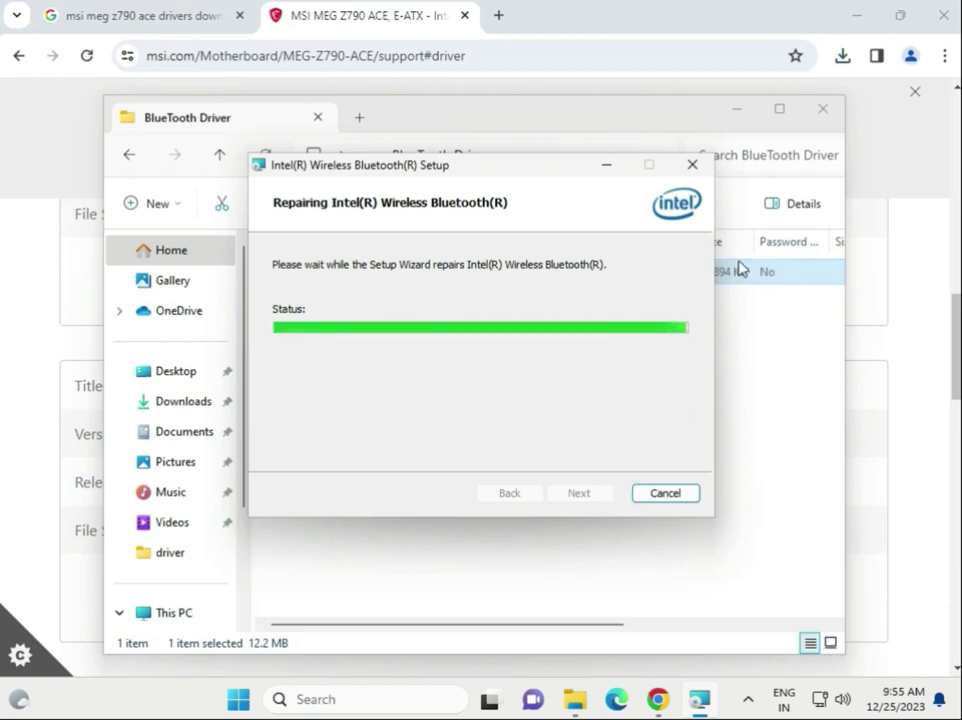
Download the Intel Network Drivers package from the MSI page and open the zip
click(868, 181)
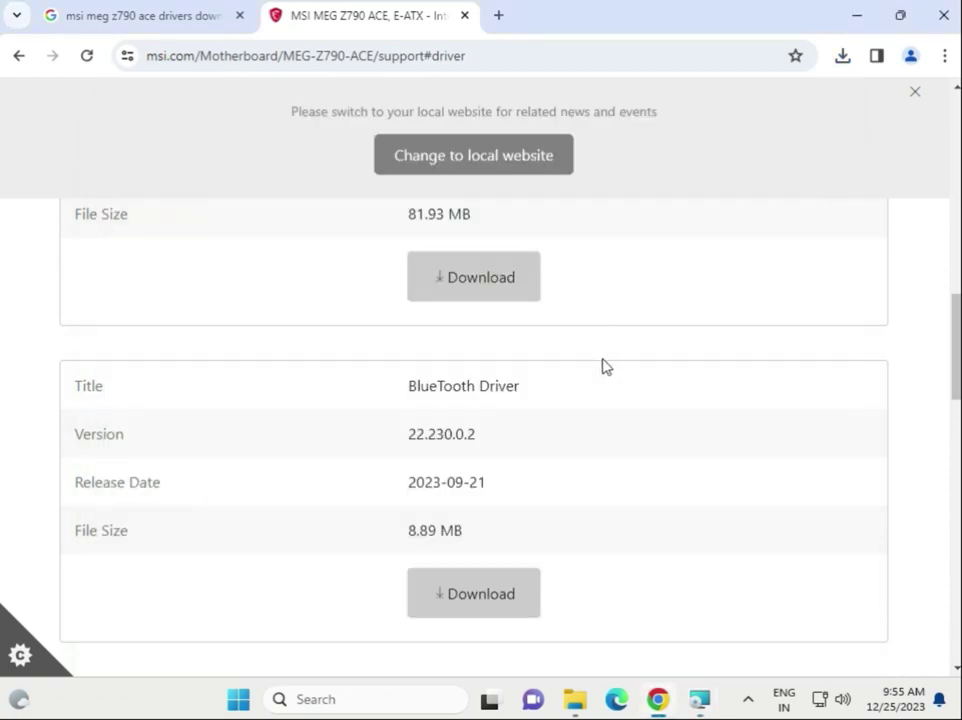
scroll(602, 397, down, 3)
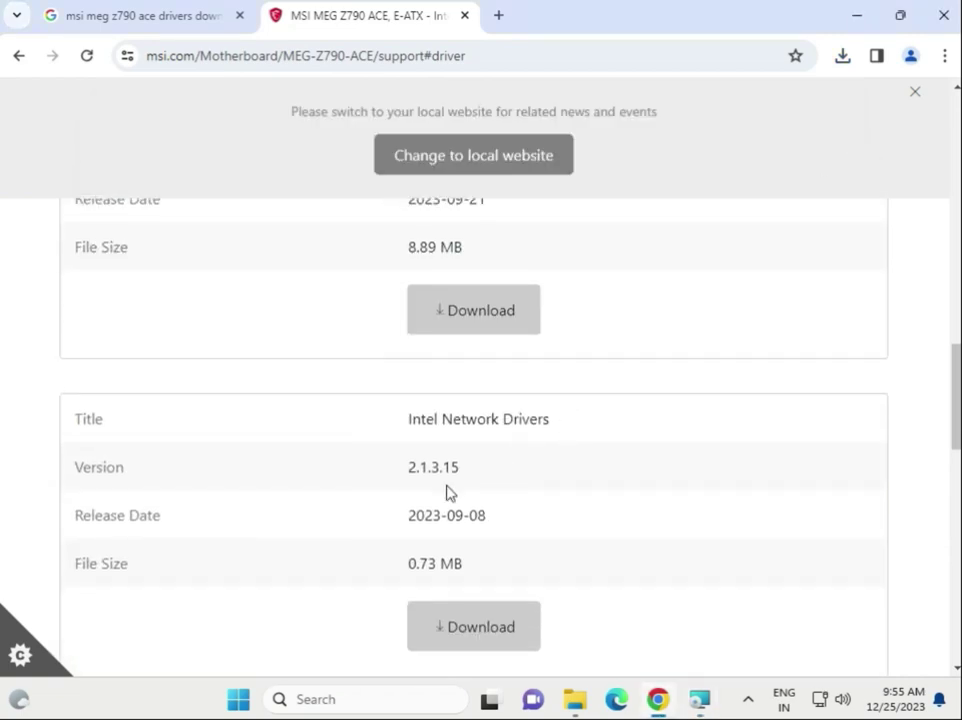
click(478, 628)
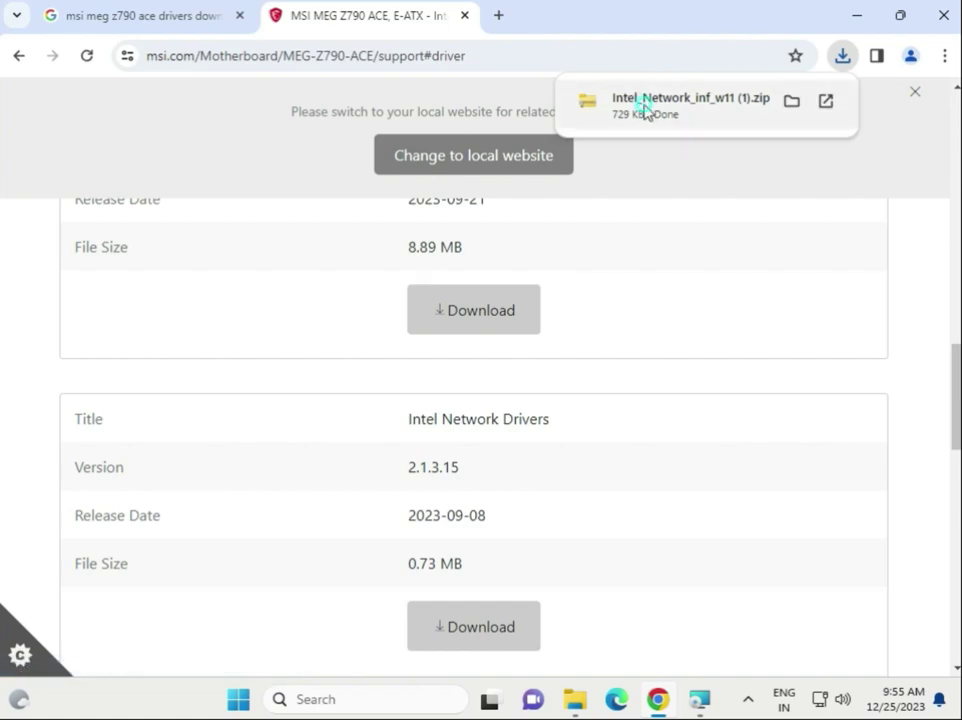
click(646, 107)
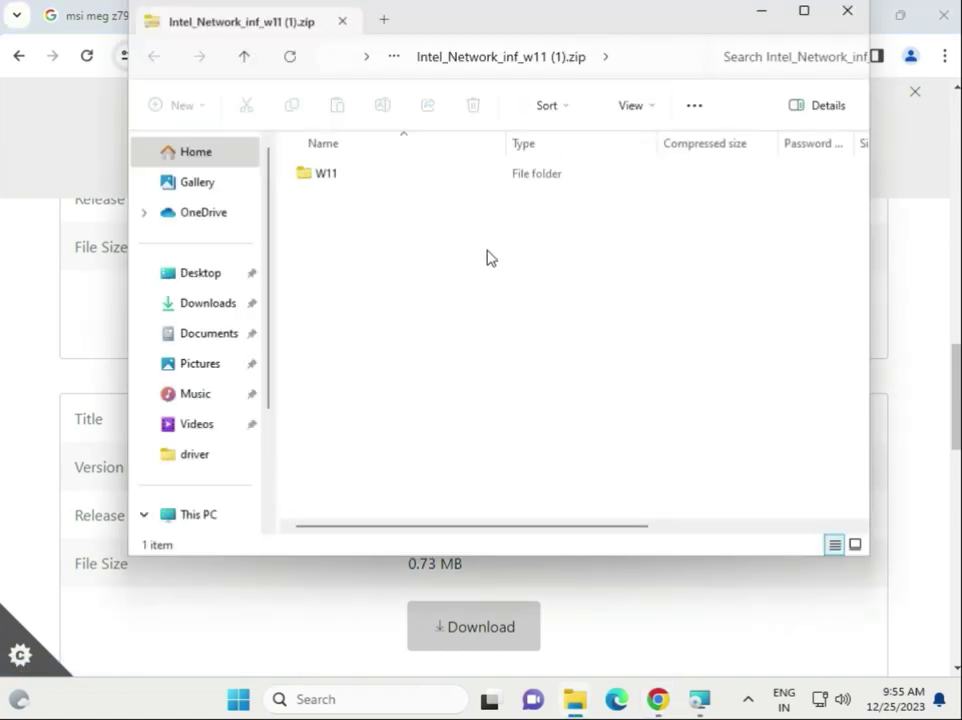
Run MSI SetupDrv64.exe from the W11 folder and close it after it finds no drivers
double_click(355, 183)
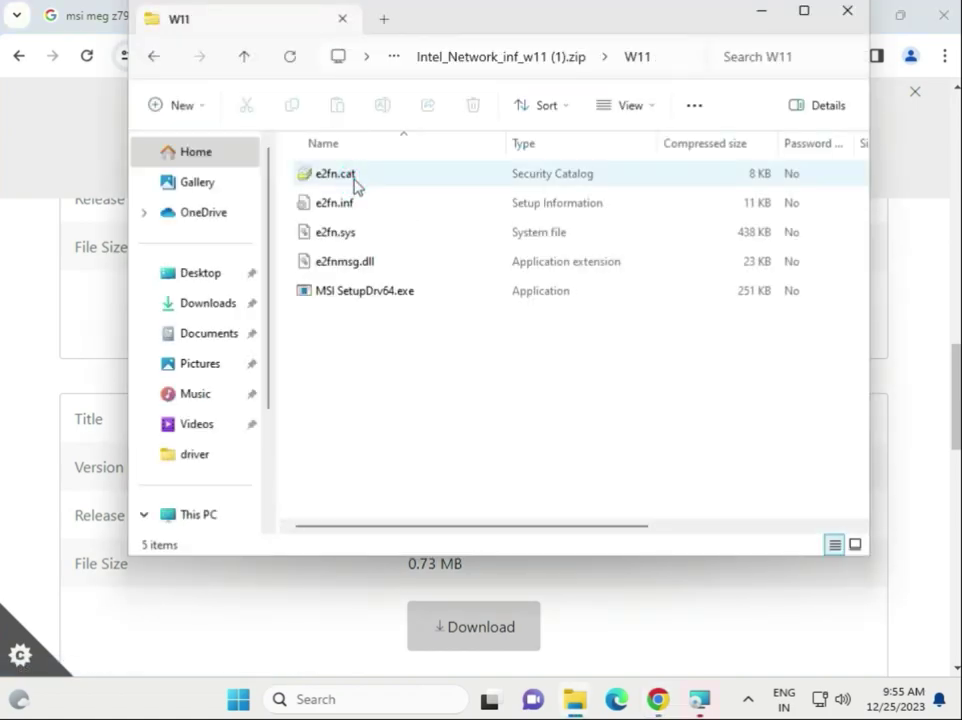
click(377, 300)
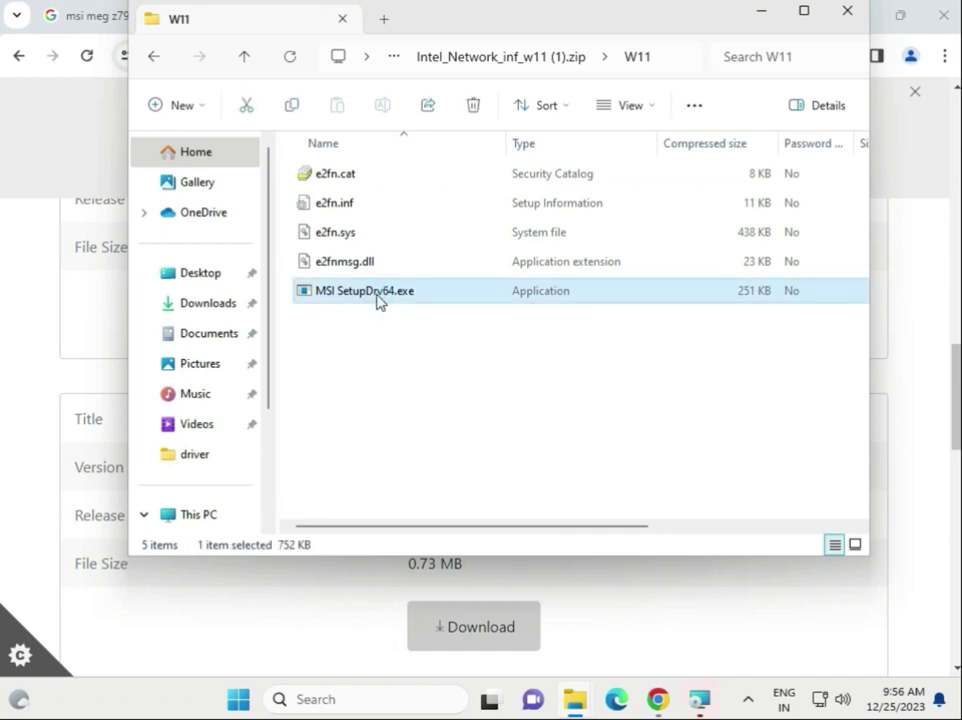
double_click(377, 300)
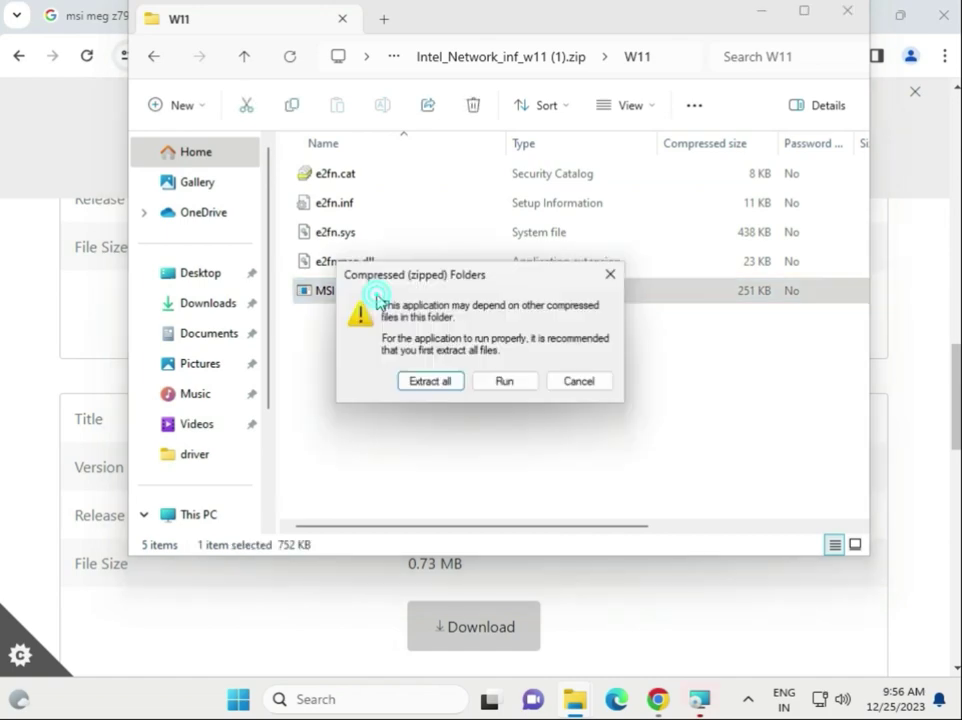
click(498, 381)
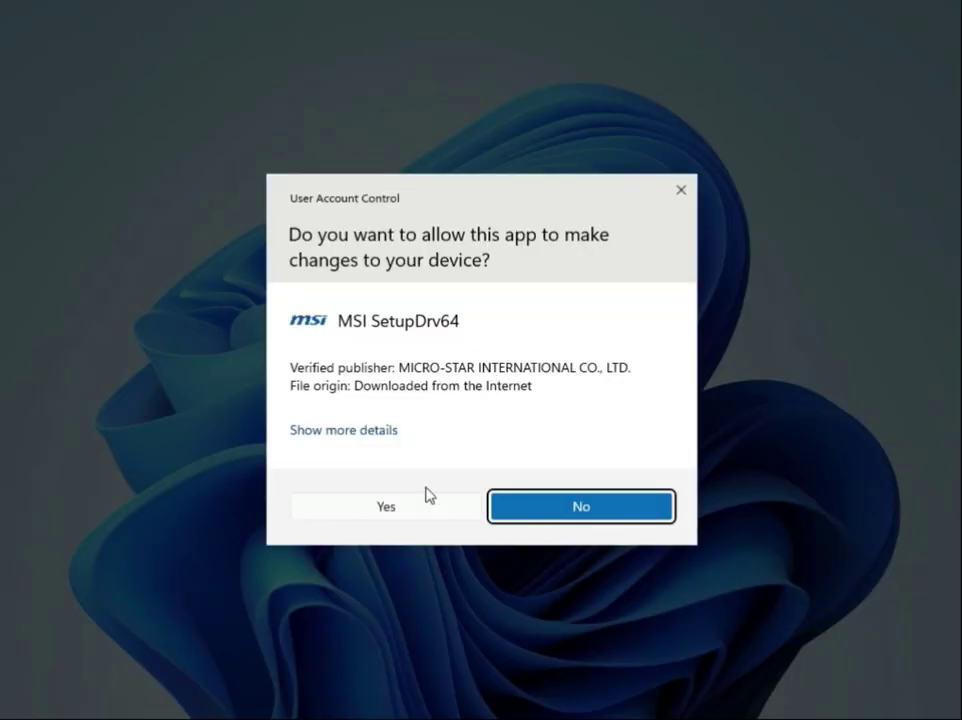
click(425, 512)
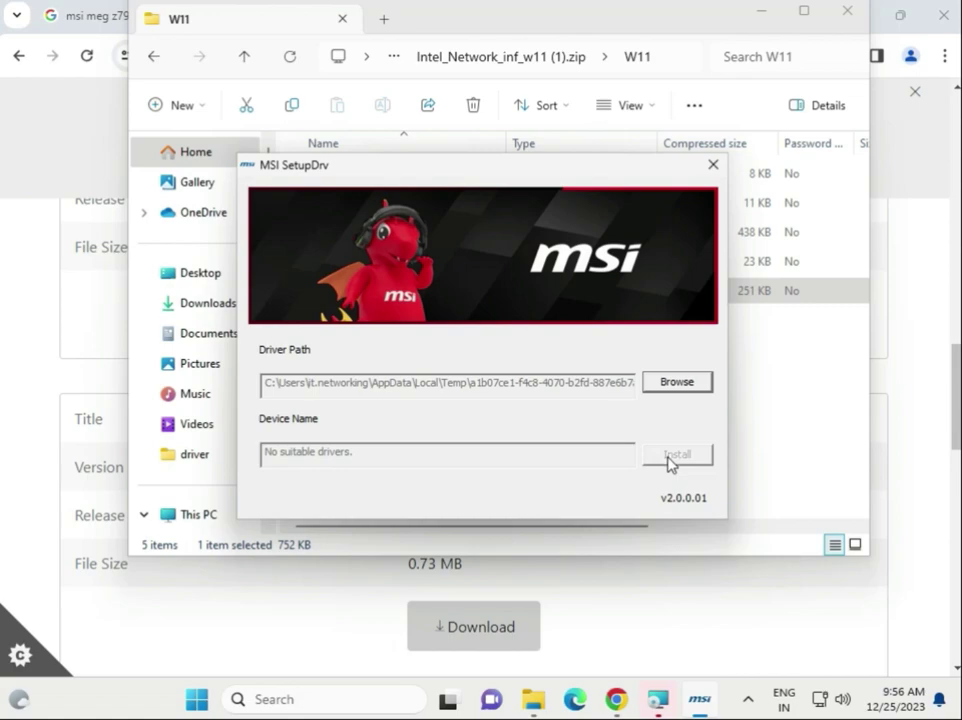
click(712, 164)
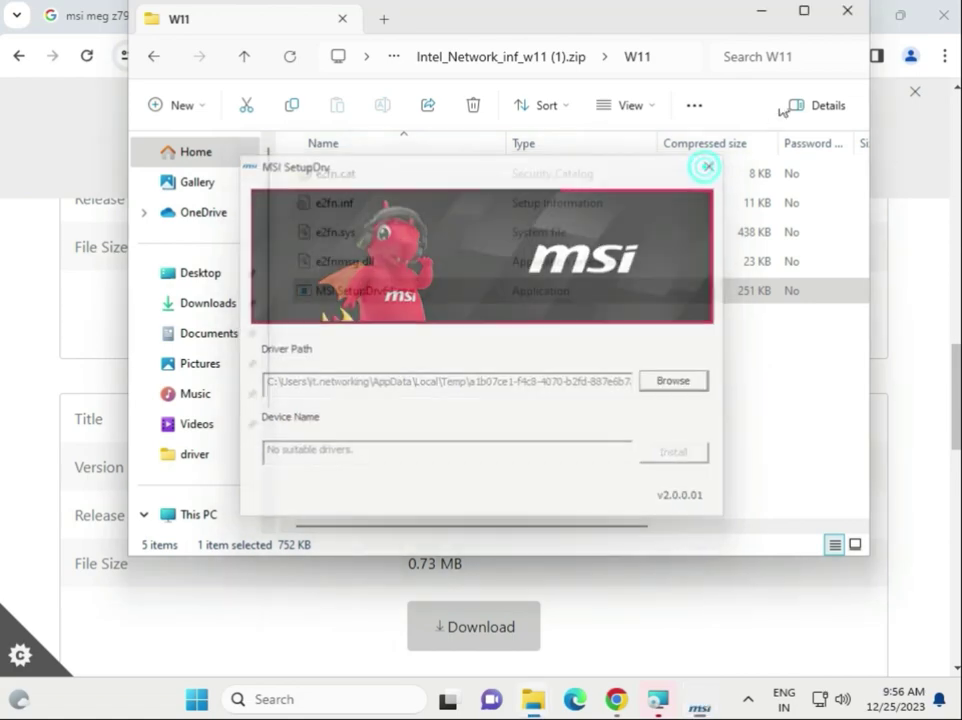
Close the zip window and view the On-Board SATA AHCI/RAID Drivers category
click(836, 26)
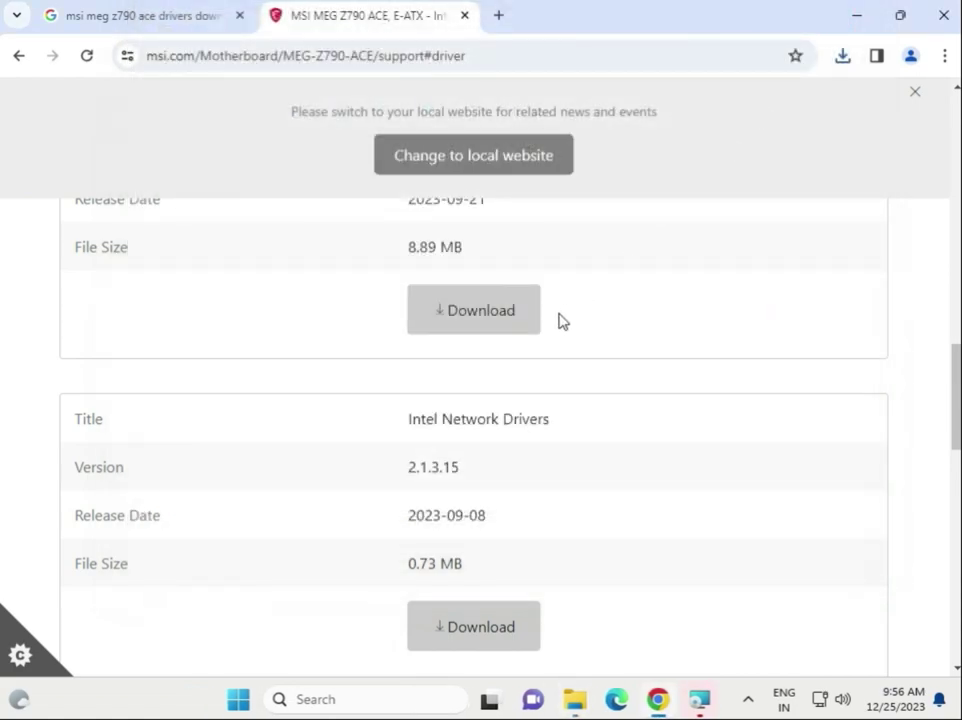
scroll(560, 320, up, 3)
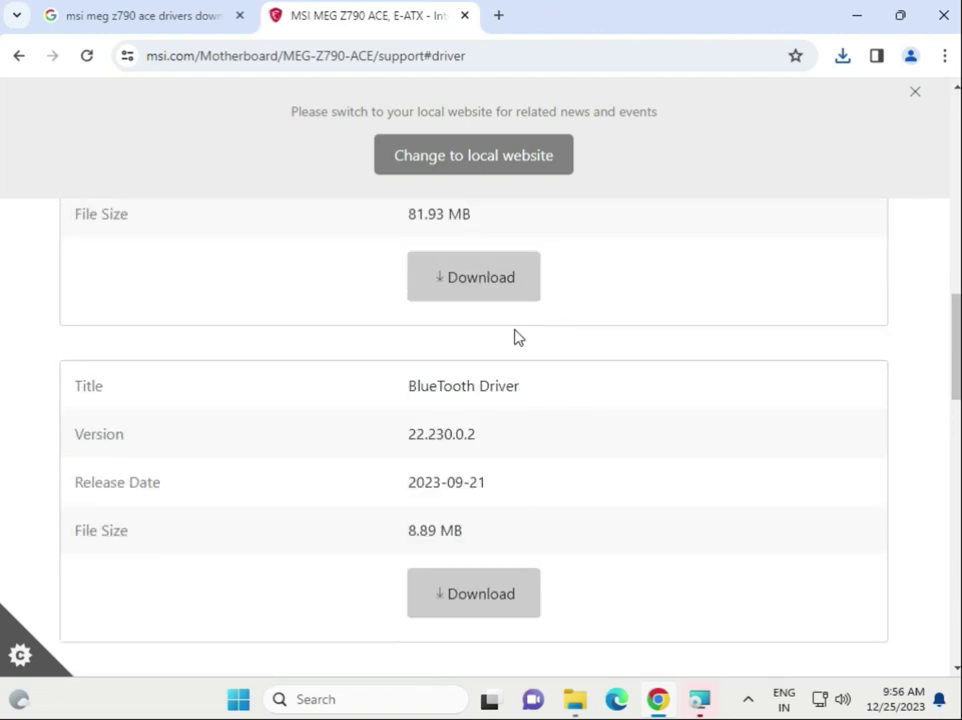
scroll(515, 337, up, 2)
scroll(517, 339, up, 1)
click(507, 278)
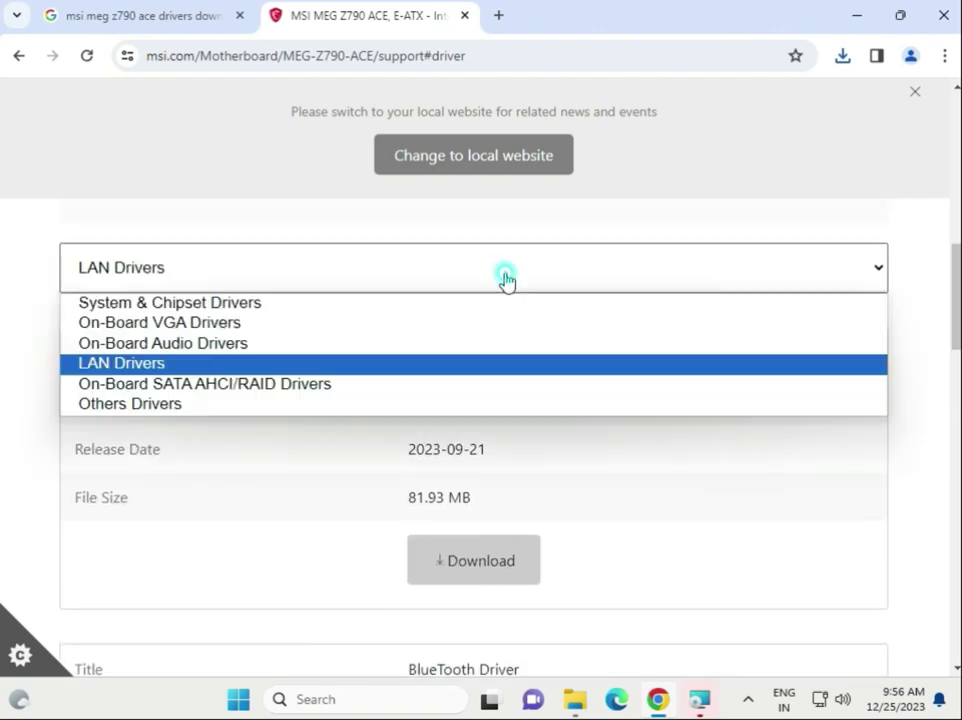
click(333, 385)
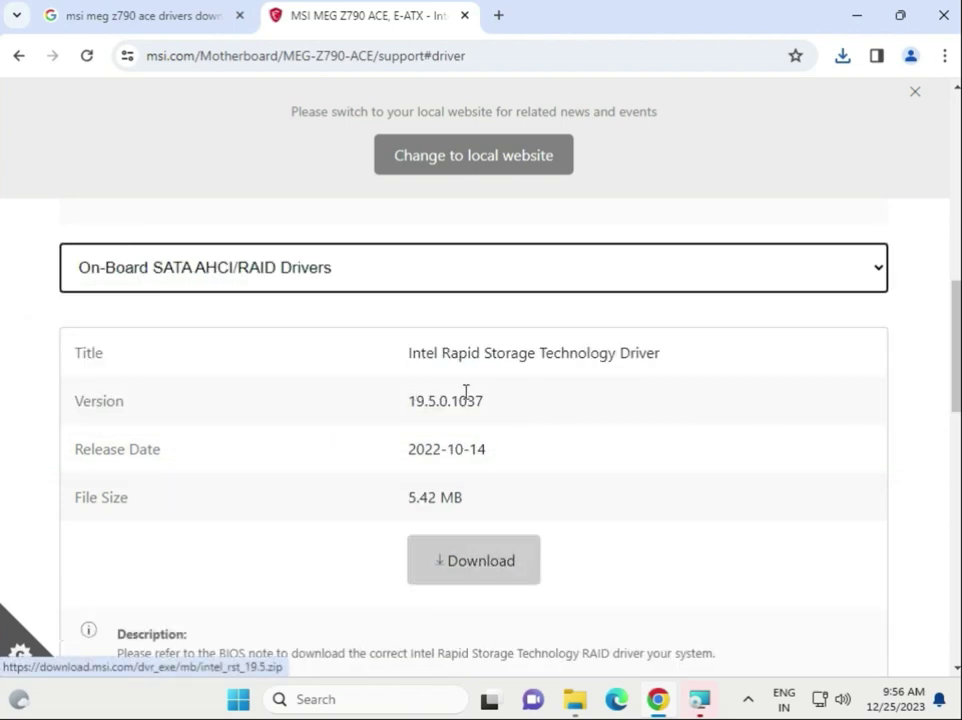
Switch to Others Drivers and browse Intel Dynamic Tuning Technology and Intel Serial IO Drivers
click(288, 280)
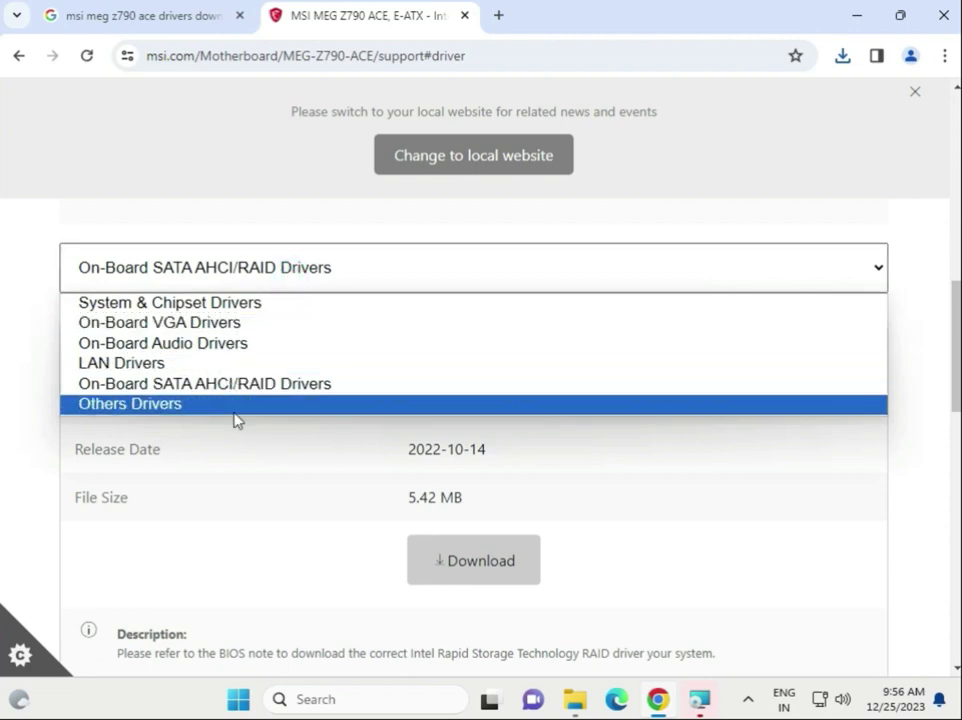
click(238, 405)
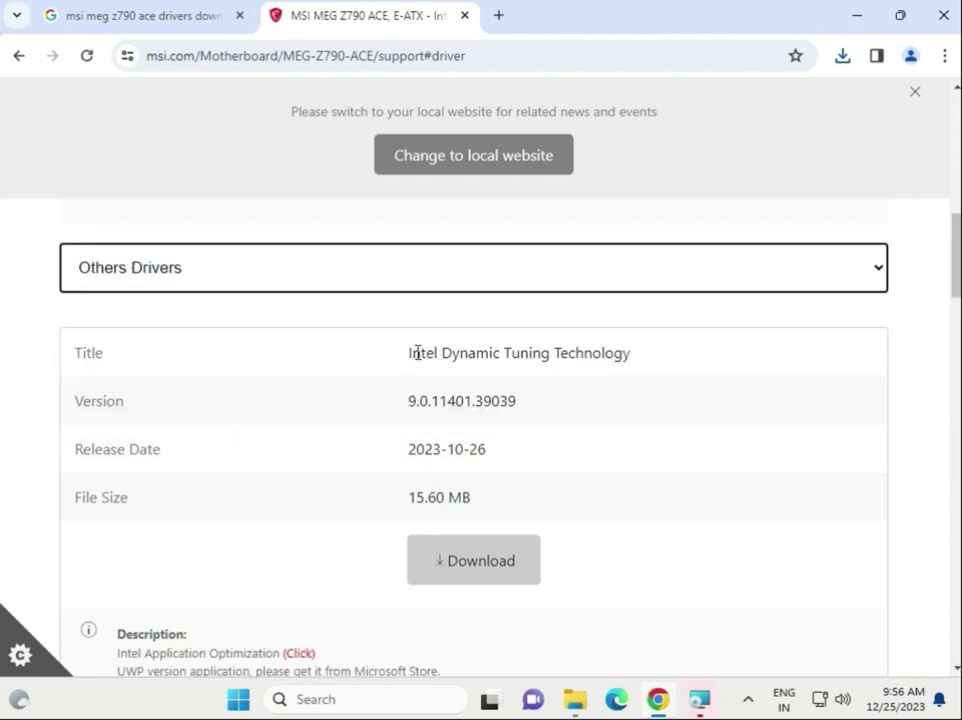
drag(406, 355, 655, 361)
scroll(610, 440, down, 1)
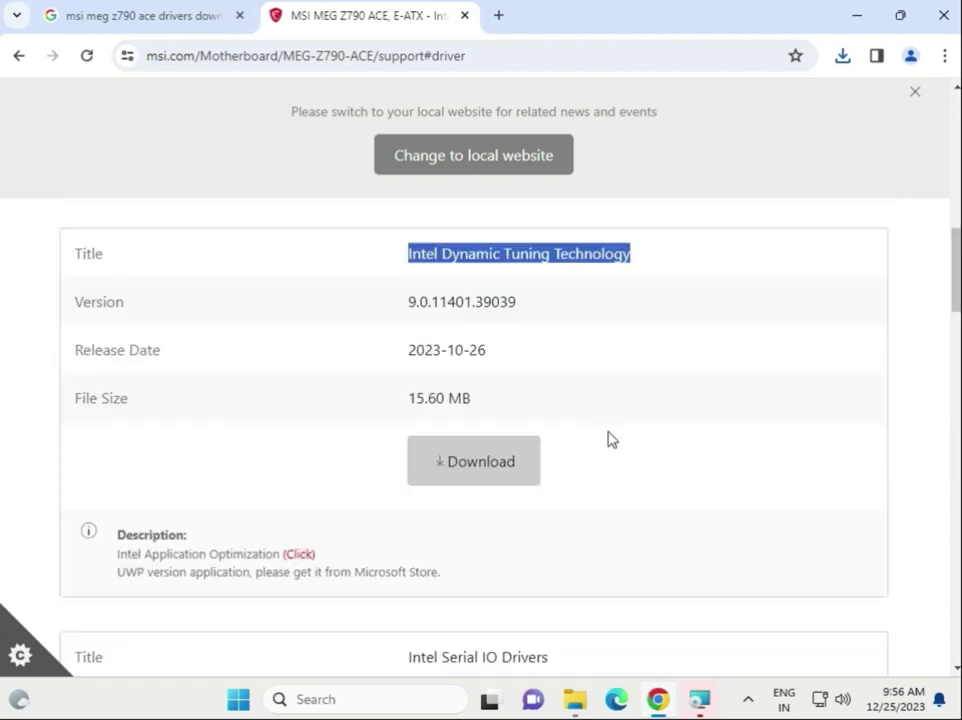
scroll(593, 454, down, 2)
drag(550, 473, 417, 474)
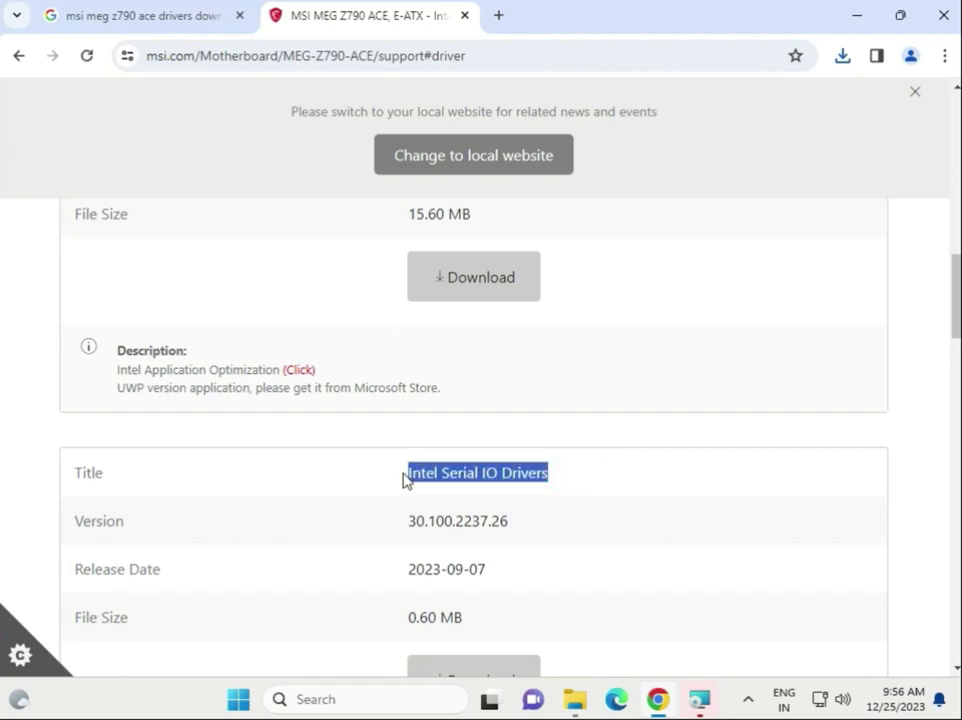
scroll(403, 480, up, 3)
scroll(403, 480, up, 1)
click(333, 378)
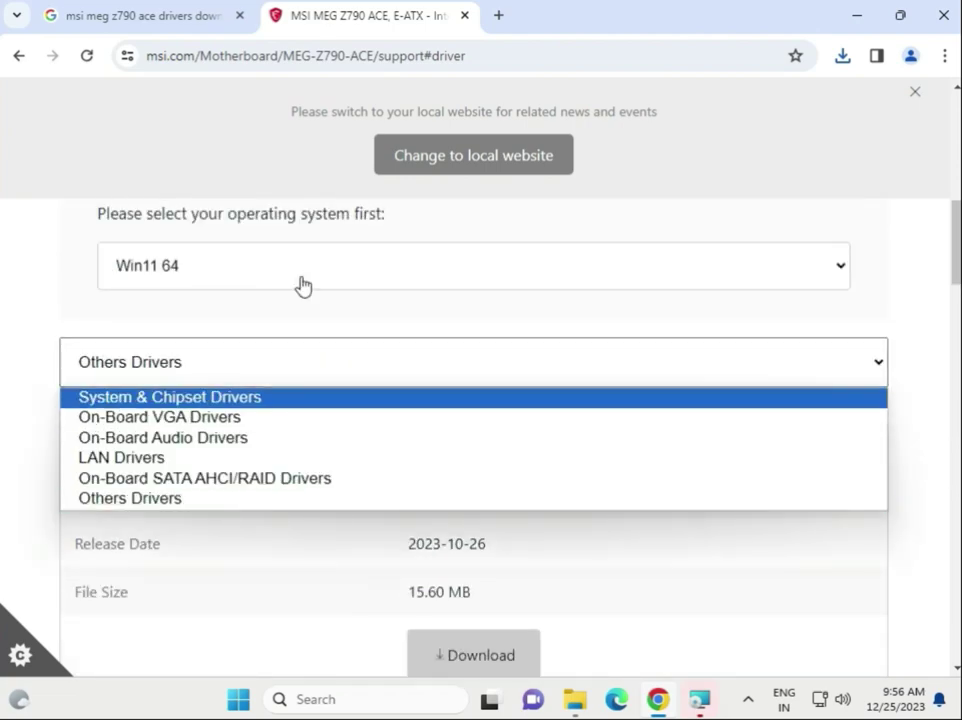
scroll(311, 324, up, 1)
click(315, 221)
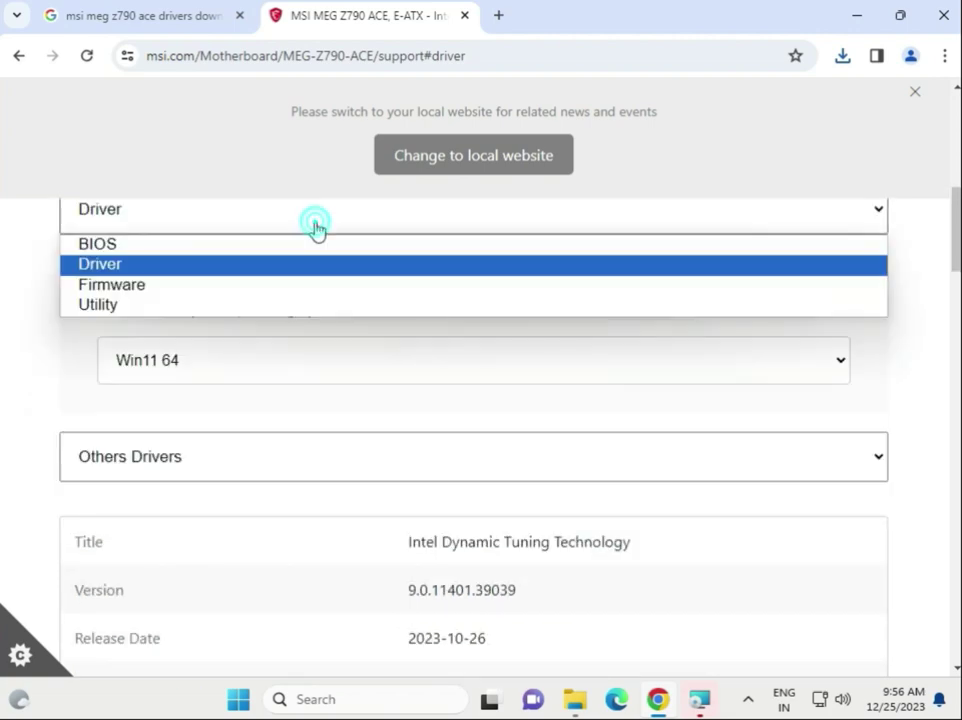
View Firmware, then BIOS downloads, noting AMI BIOS 7D86v17 dated 2023-11-02
click(280, 286)
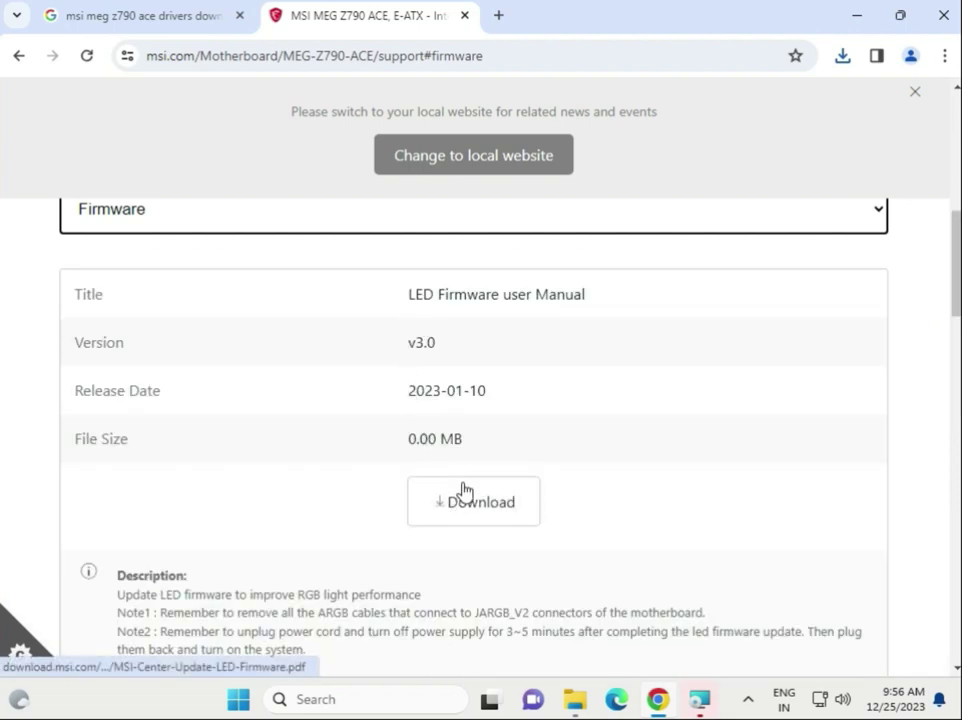
click(247, 213)
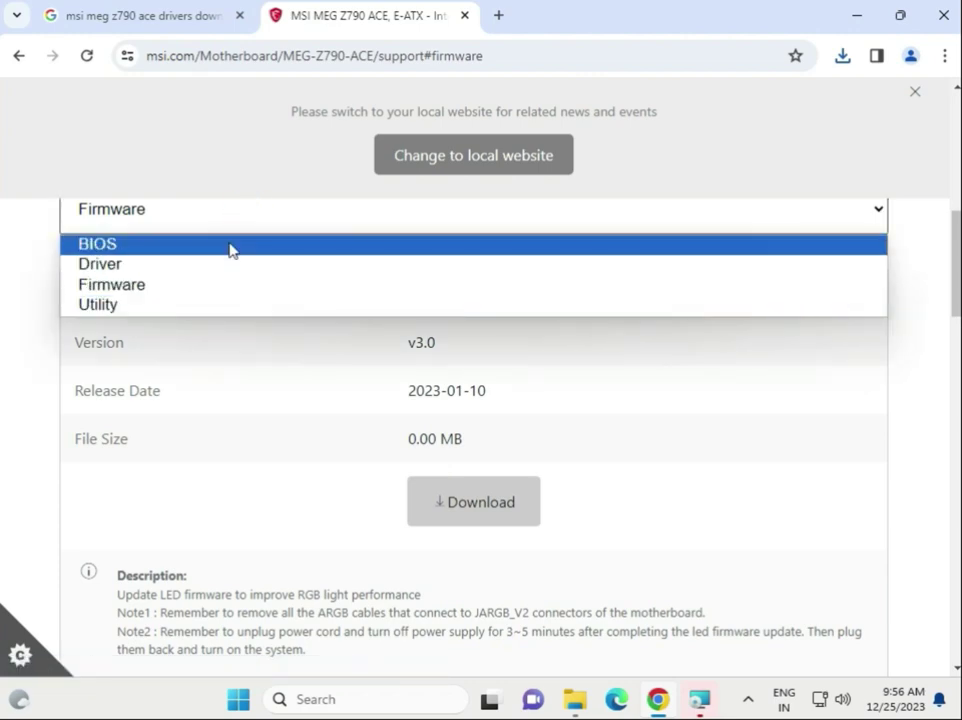
click(230, 245)
scroll(480, 440, down, 1)
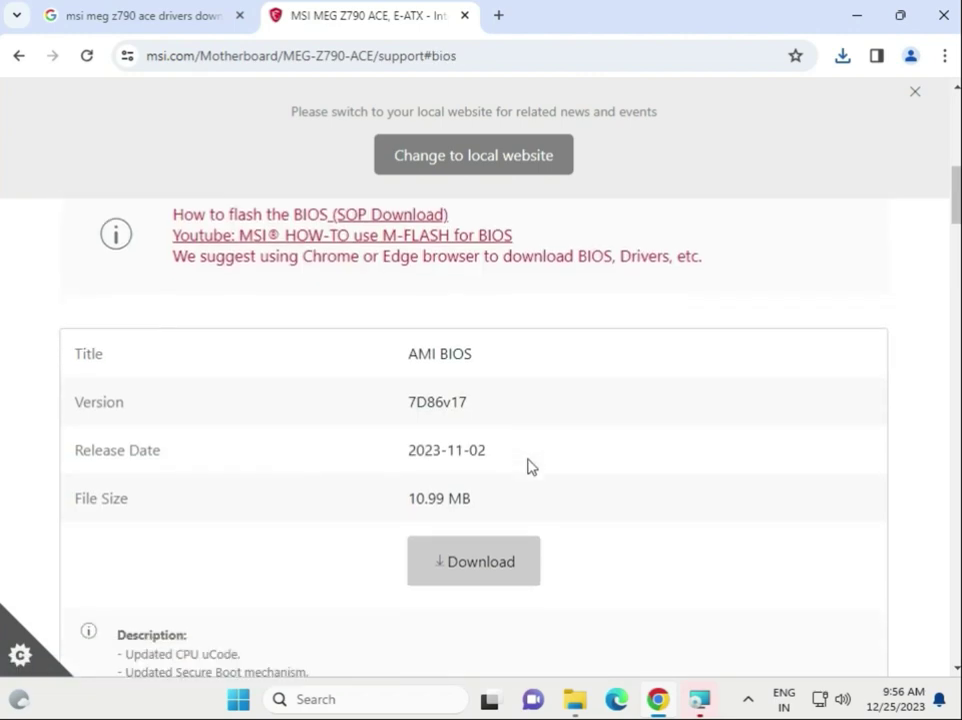
click(464, 569)
scroll(573, 562, down, 3)
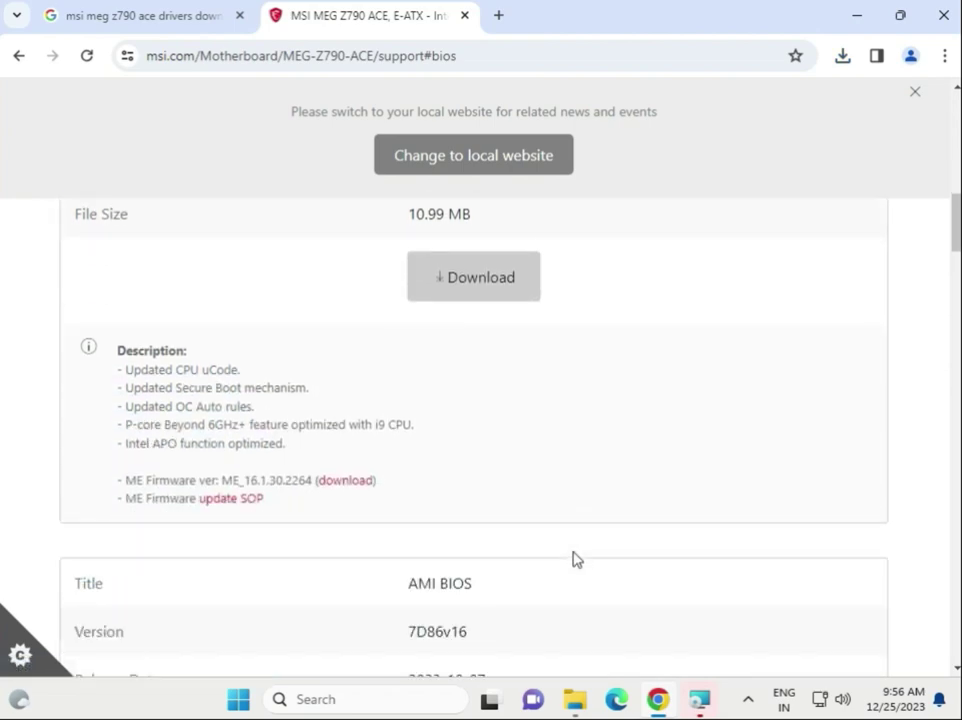
scroll(493, 417, up, 3)
drag(497, 449, 414, 449)
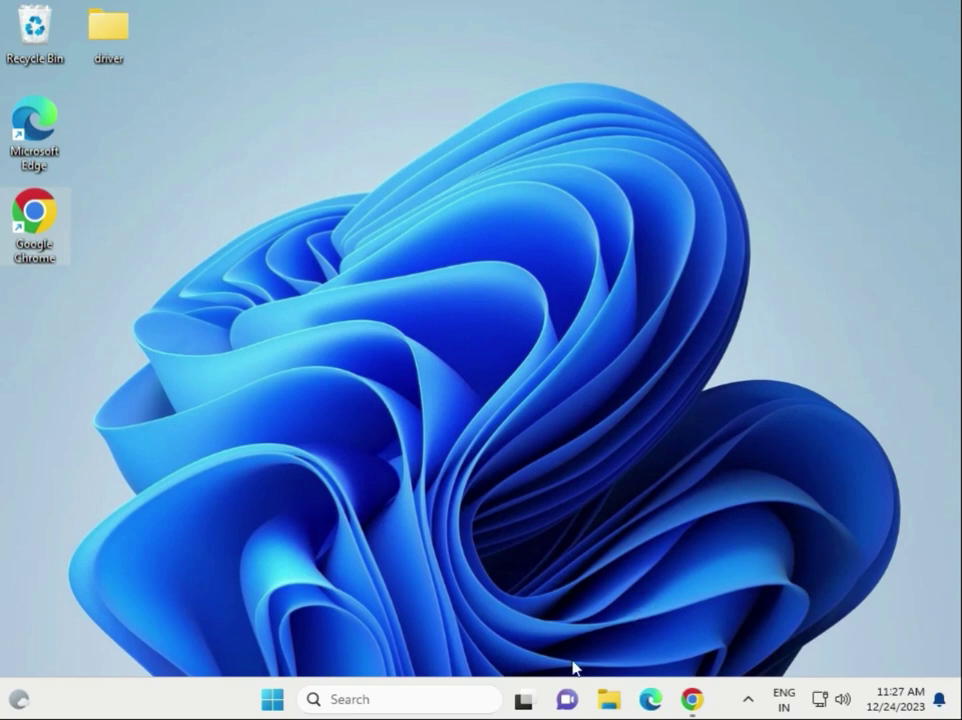
Open File Explorer to the Downloads folder
click(609, 700)
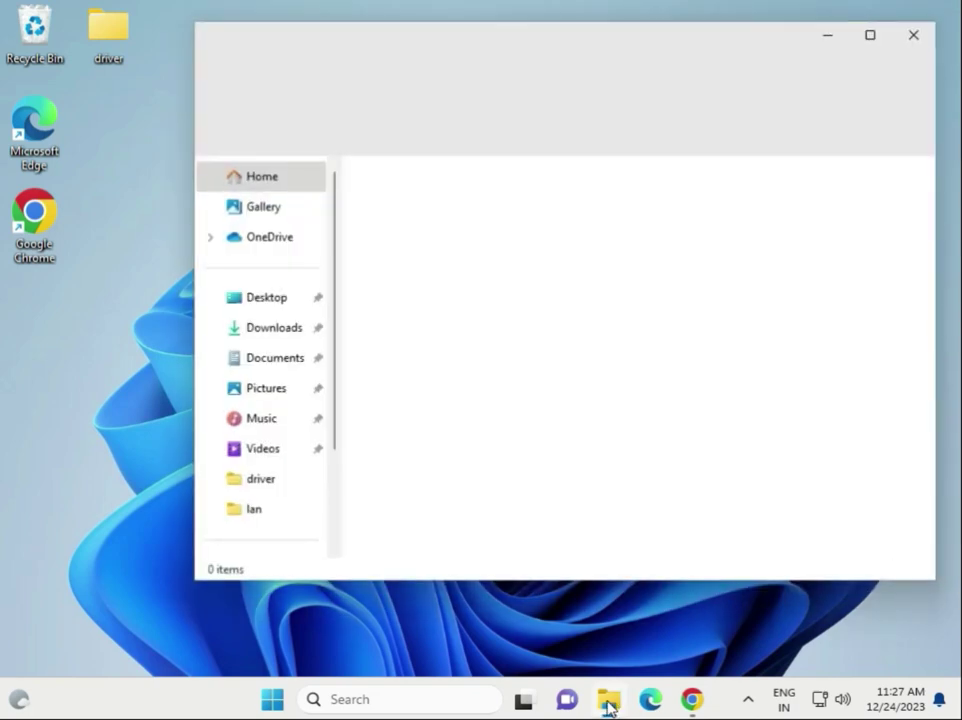
scroll(260, 478, down, 3)
click(278, 420)
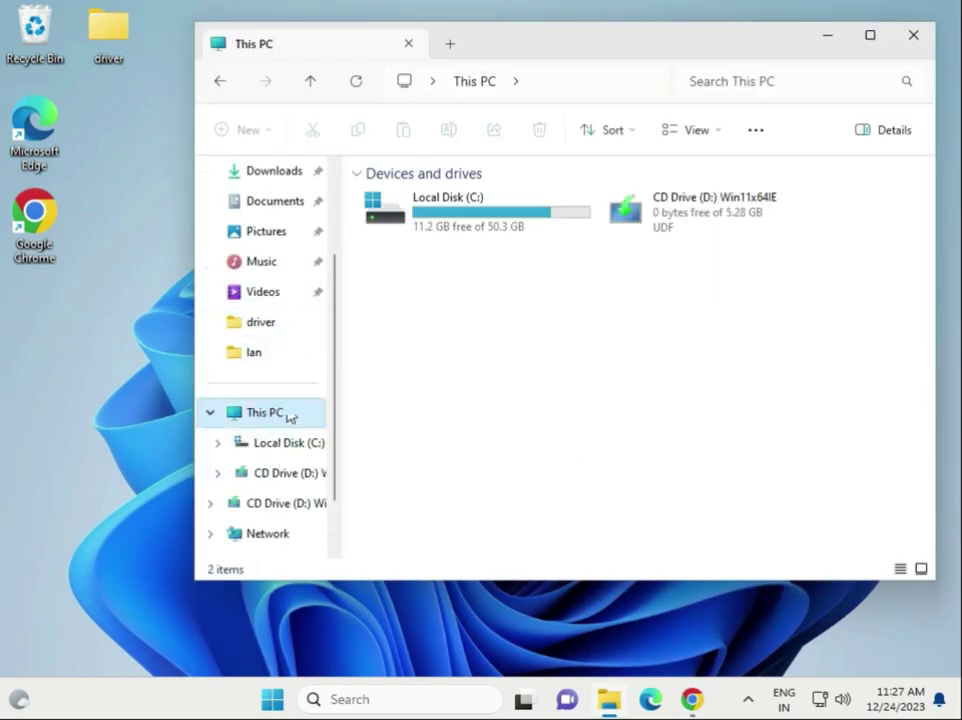
click(281, 180)
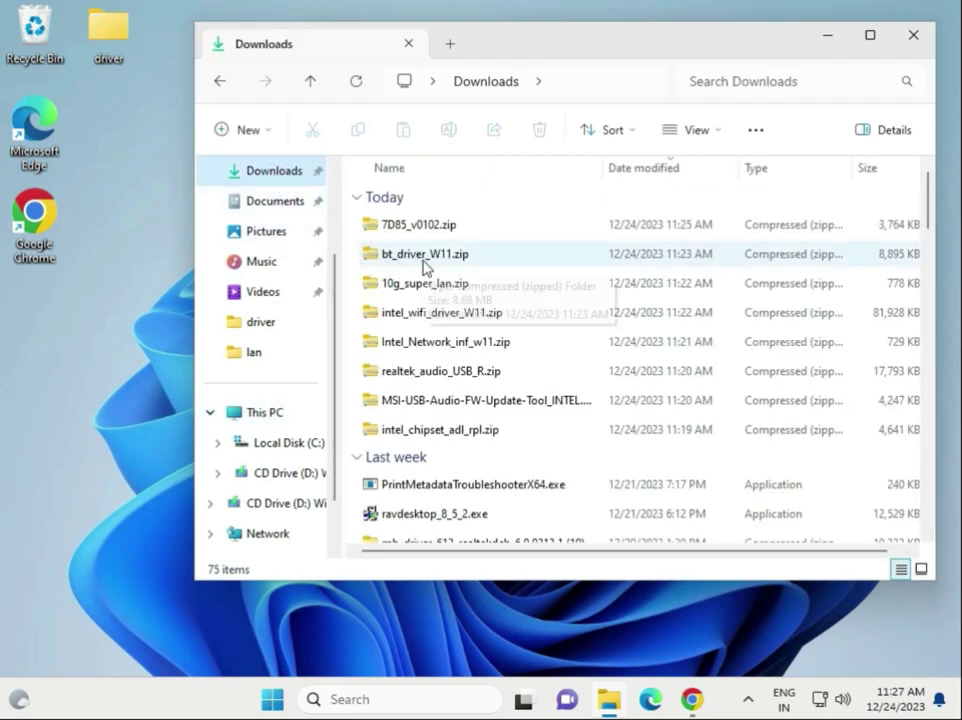
Select today's eight driver zips, from intel_chipset_adl_rpl.zip onward, and copy them
click(440, 432)
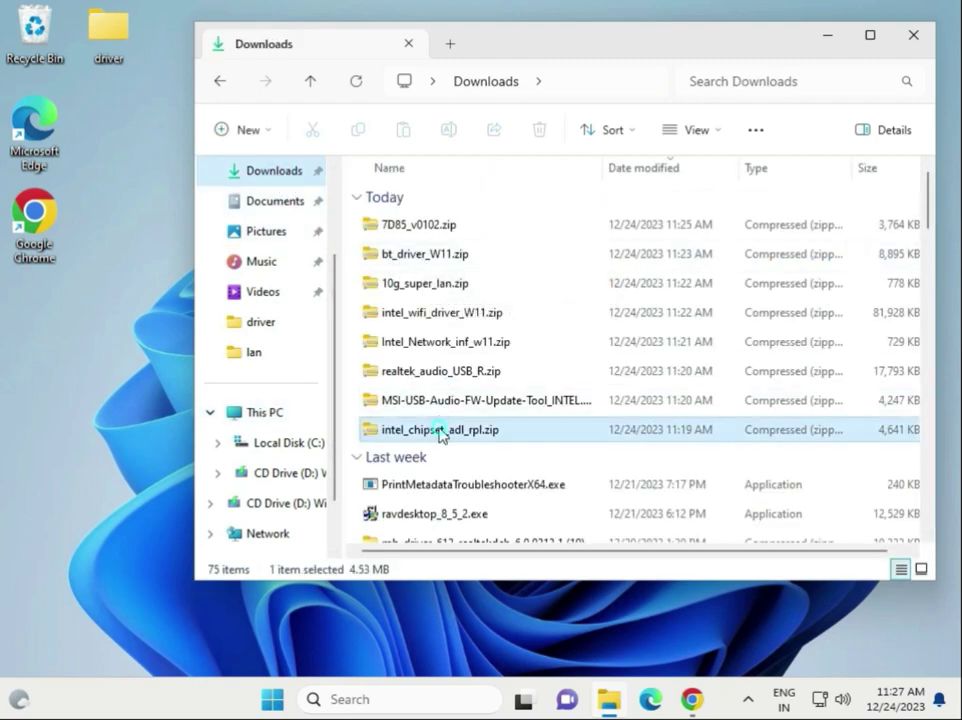
shift+click(455, 230)
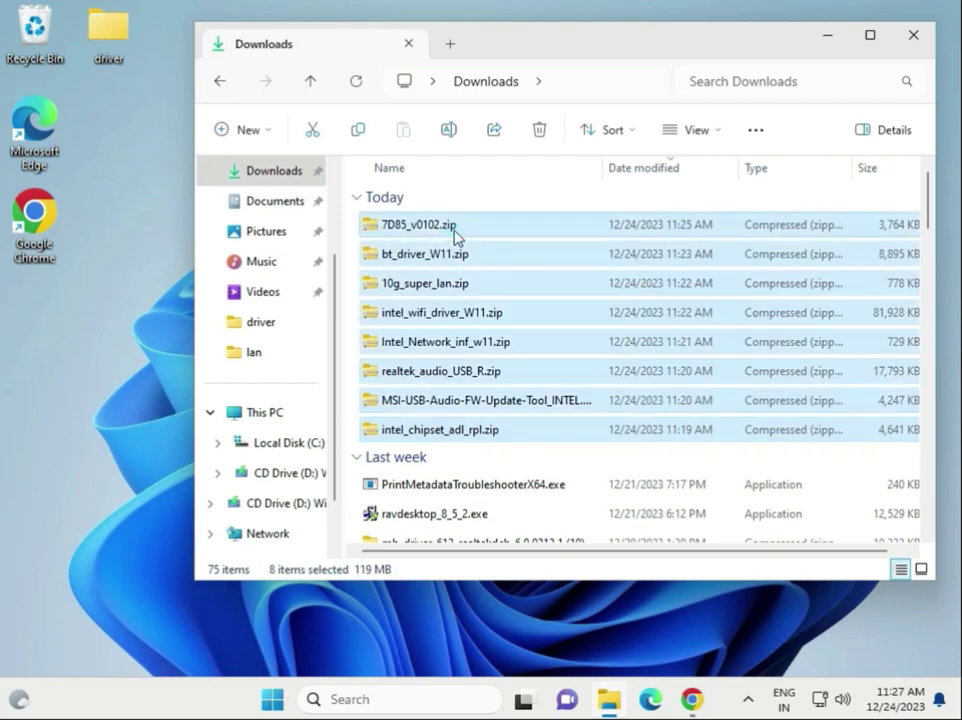
right_click(477, 295)
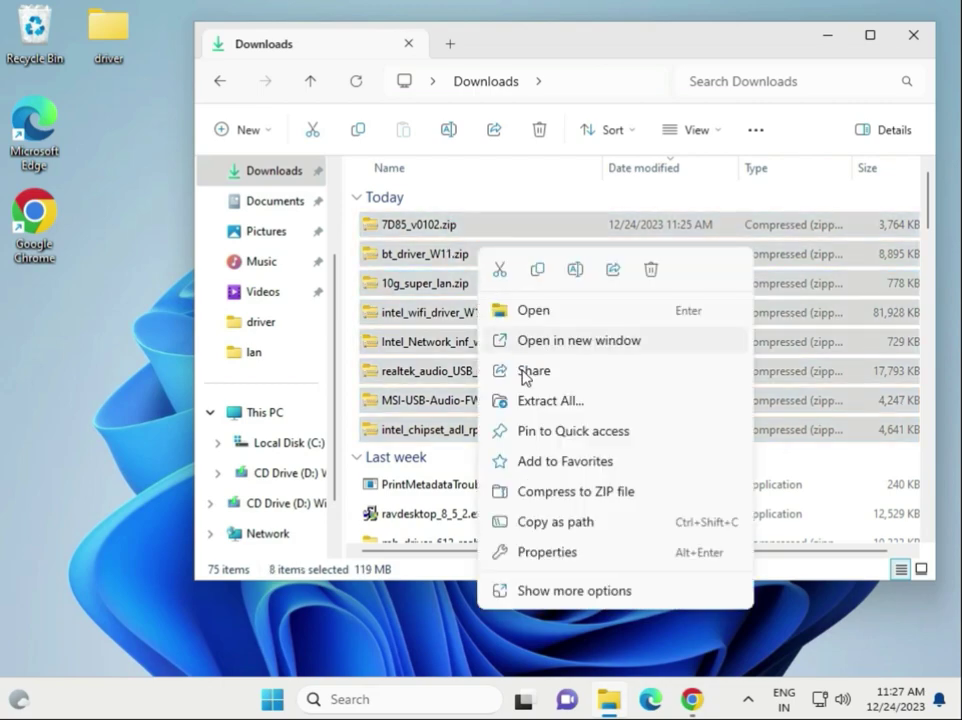
click(535, 272)
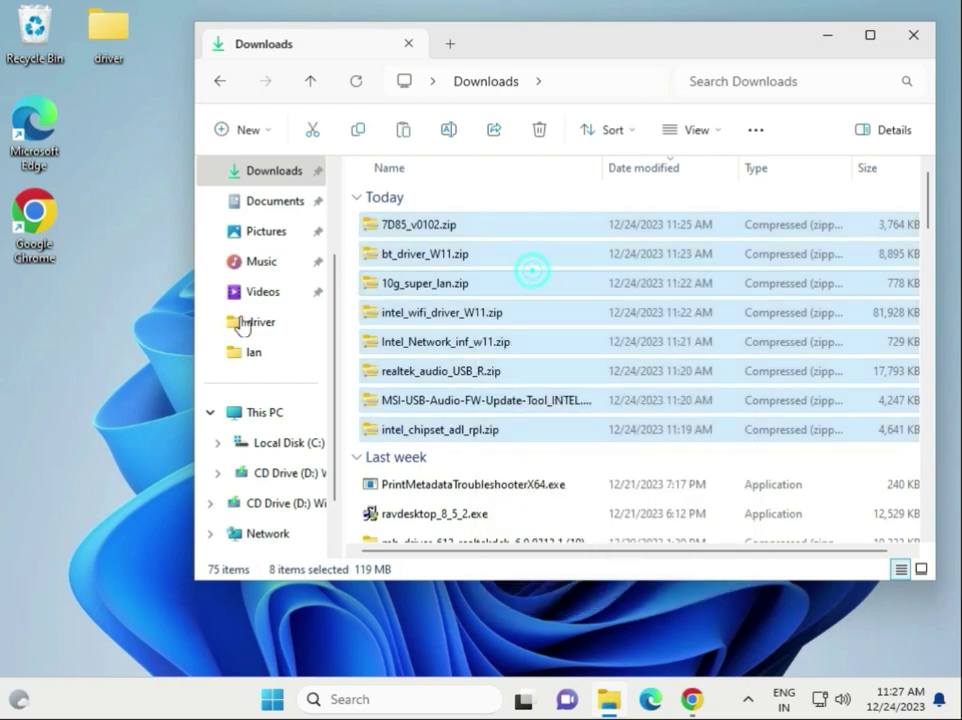
Replace the desktop driver folder's old lan and wifi folders with the eight pasted driver zips
double_click(112, 57)
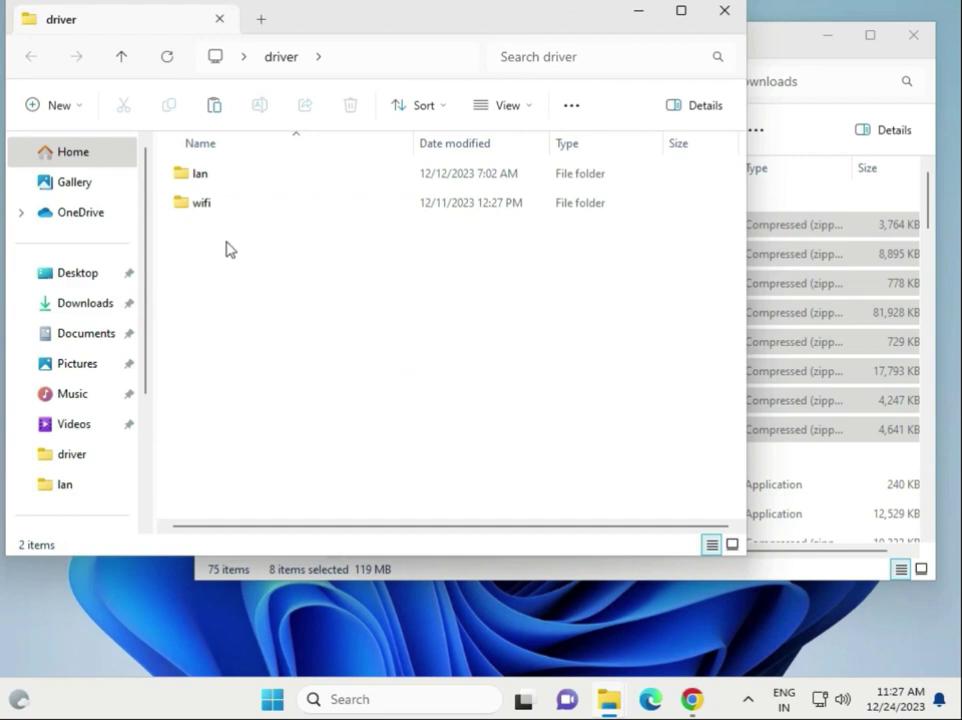
key(ctrl+a)
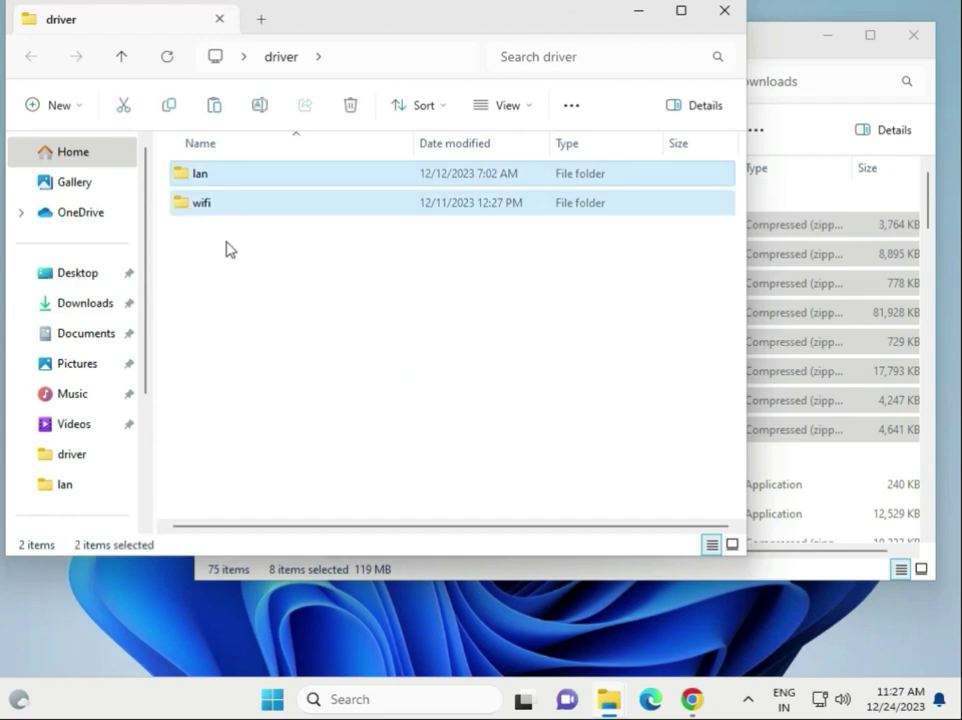
key(Delete)
right_click(255, 293)
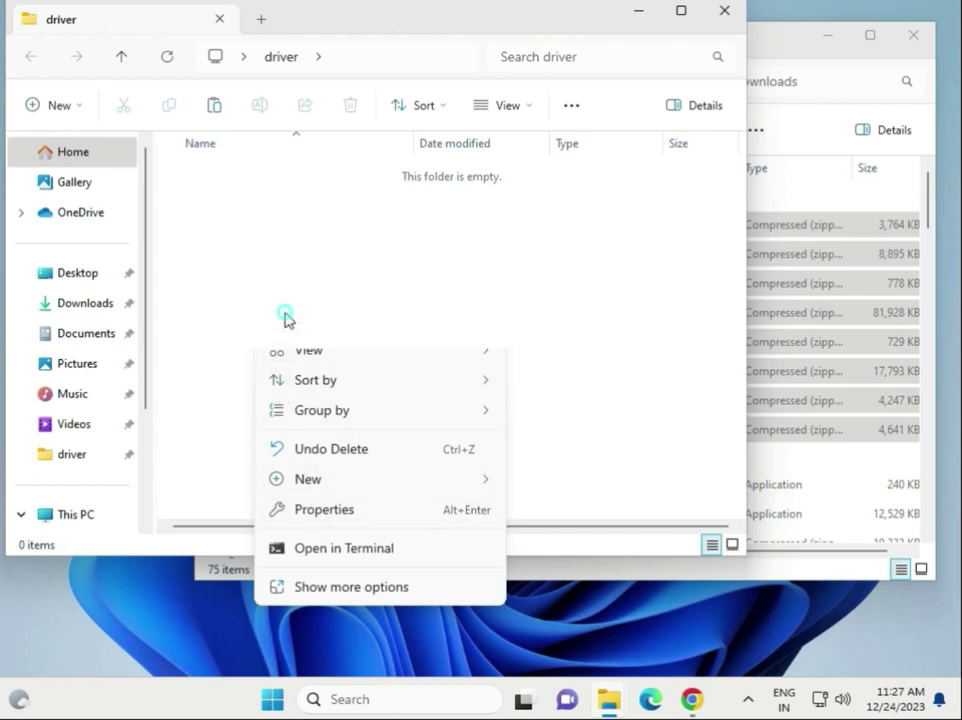
click(278, 310)
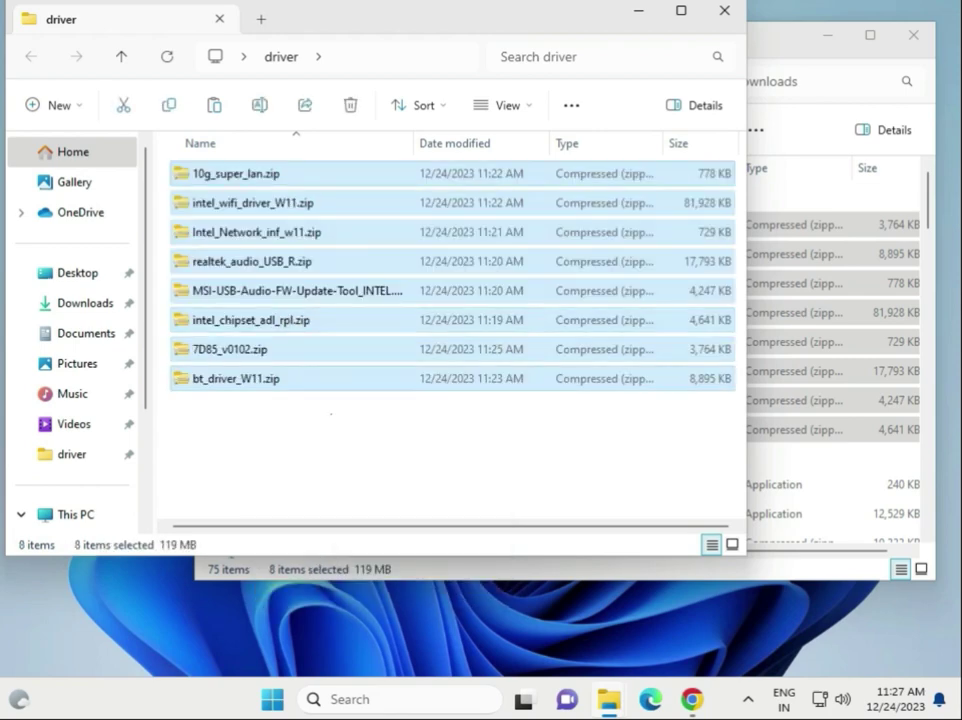
Start the Extract All wizard for 10g_super_lan.zip via Show more options
click(399, 440)
click(272, 177)
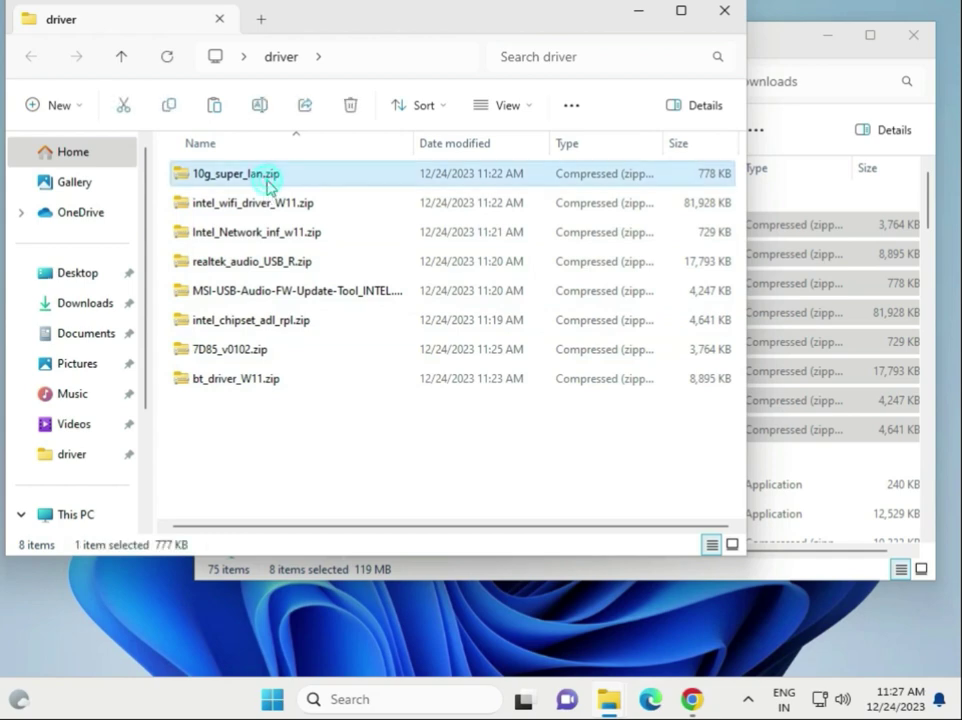
right_click(275, 182)
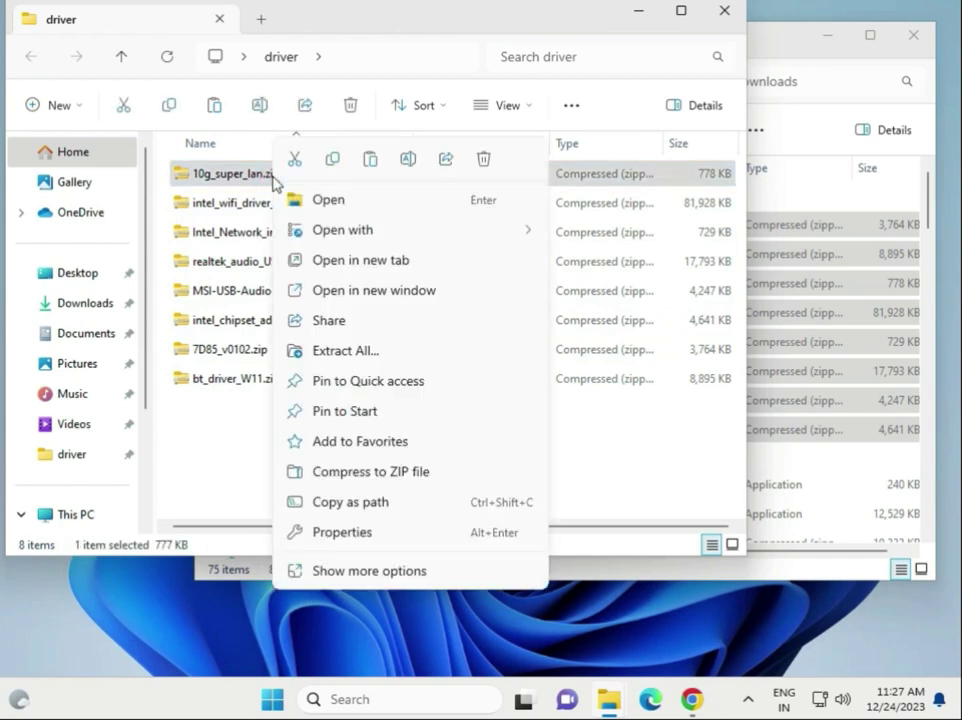
click(335, 572)
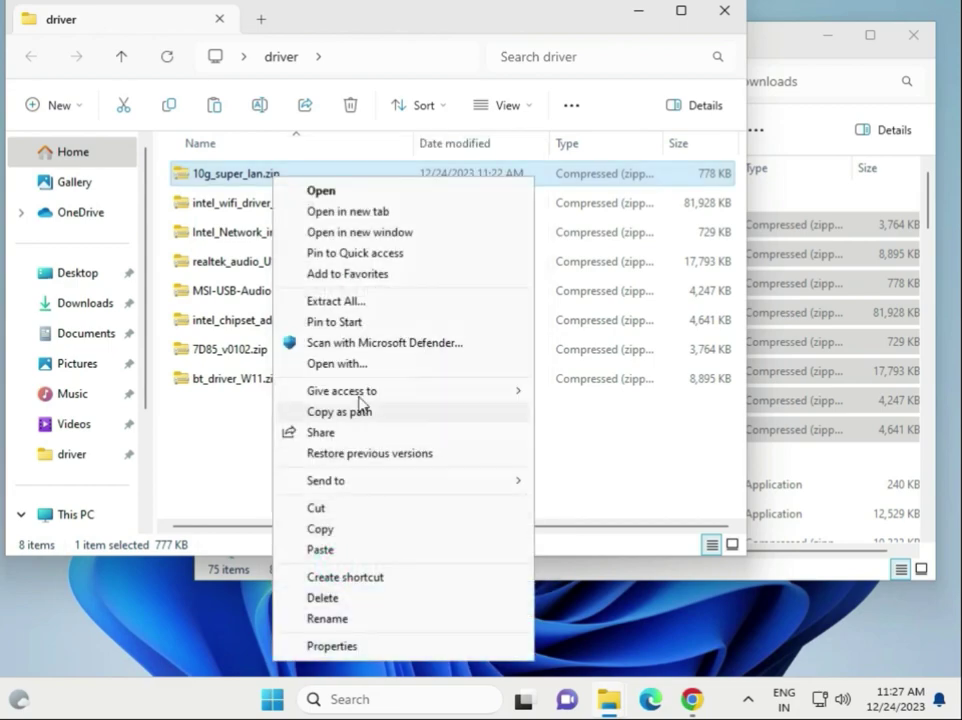
click(370, 301)
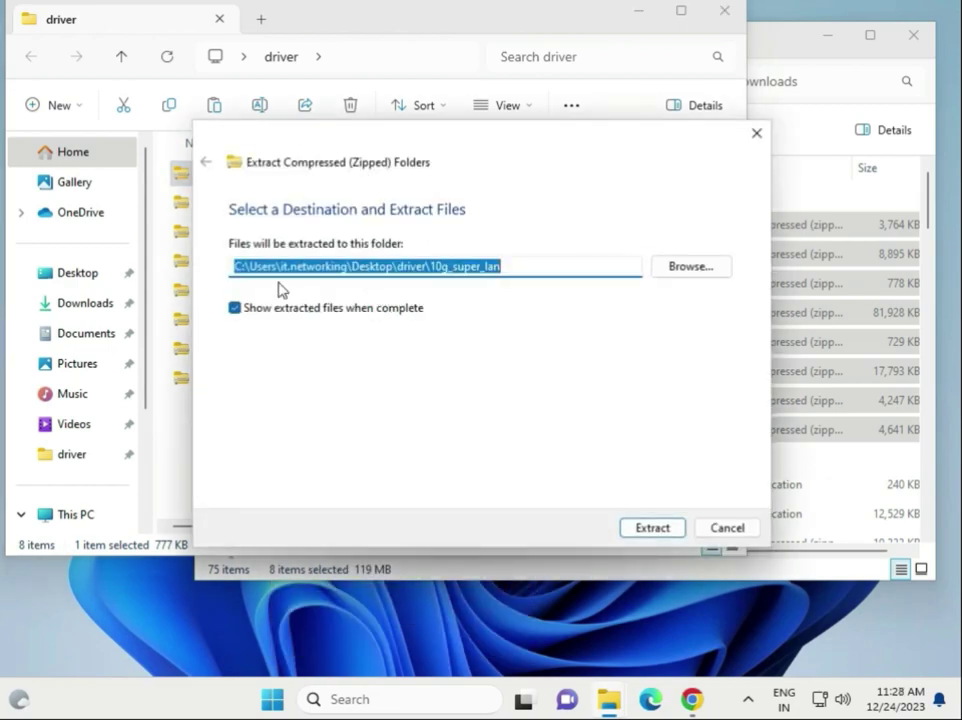
Set the extraction destination to Desktop > driver and extract 10g_super_lan.zip there
click(688, 271)
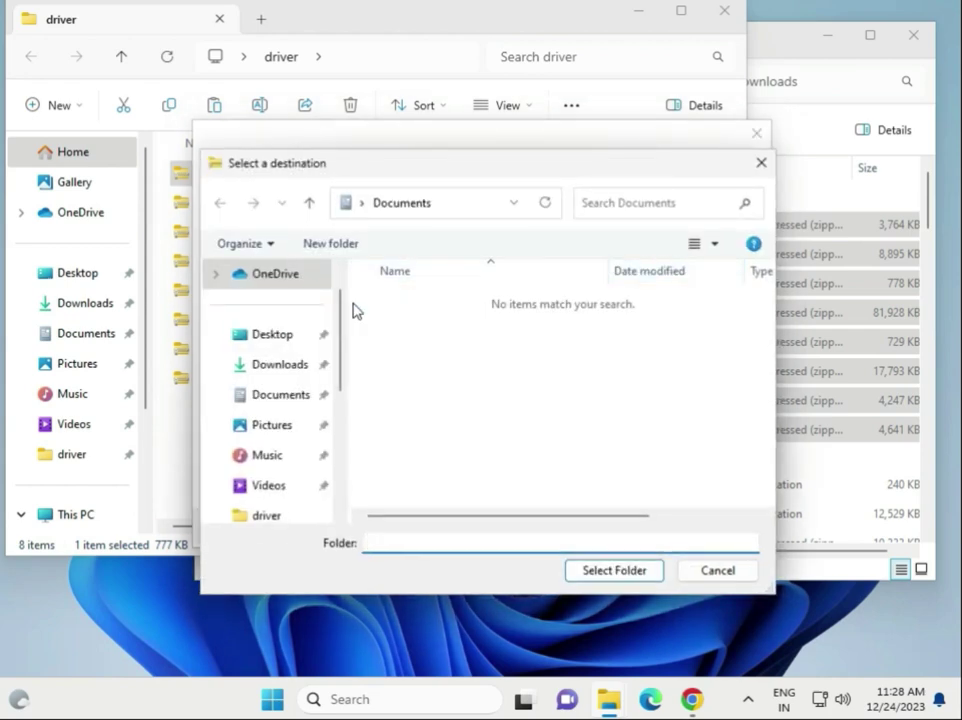
click(280, 335)
double_click(405, 302)
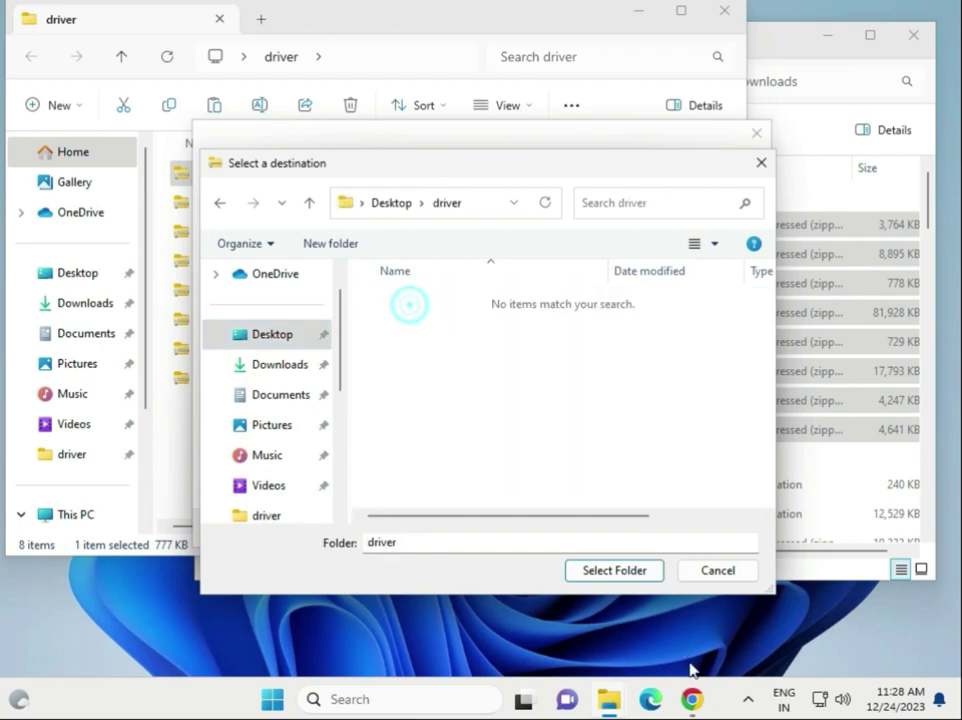
click(613, 572)
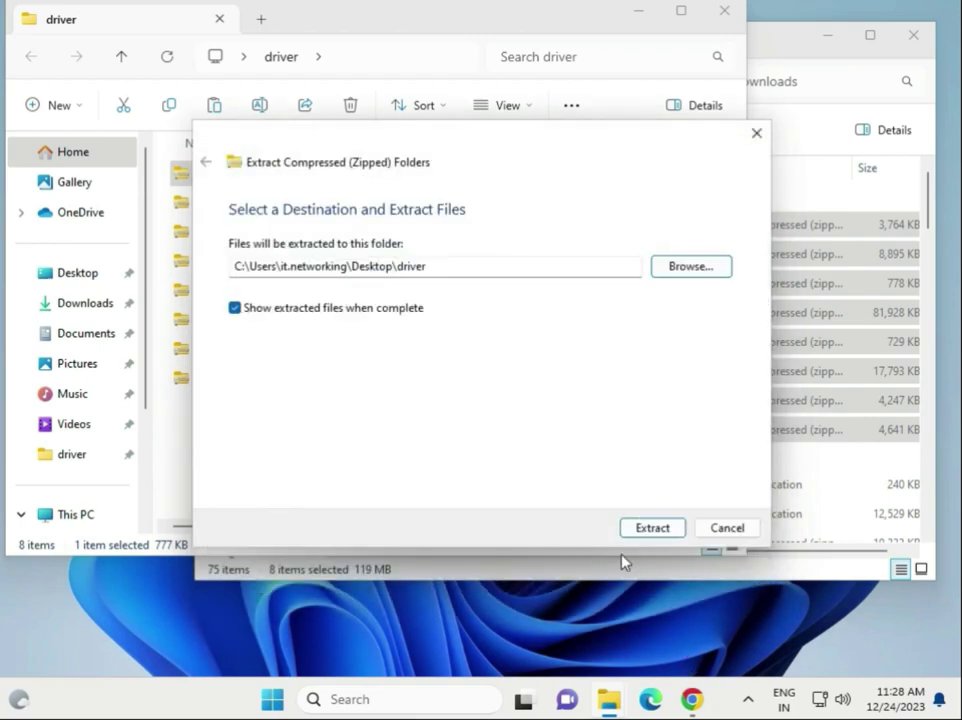
click(652, 529)
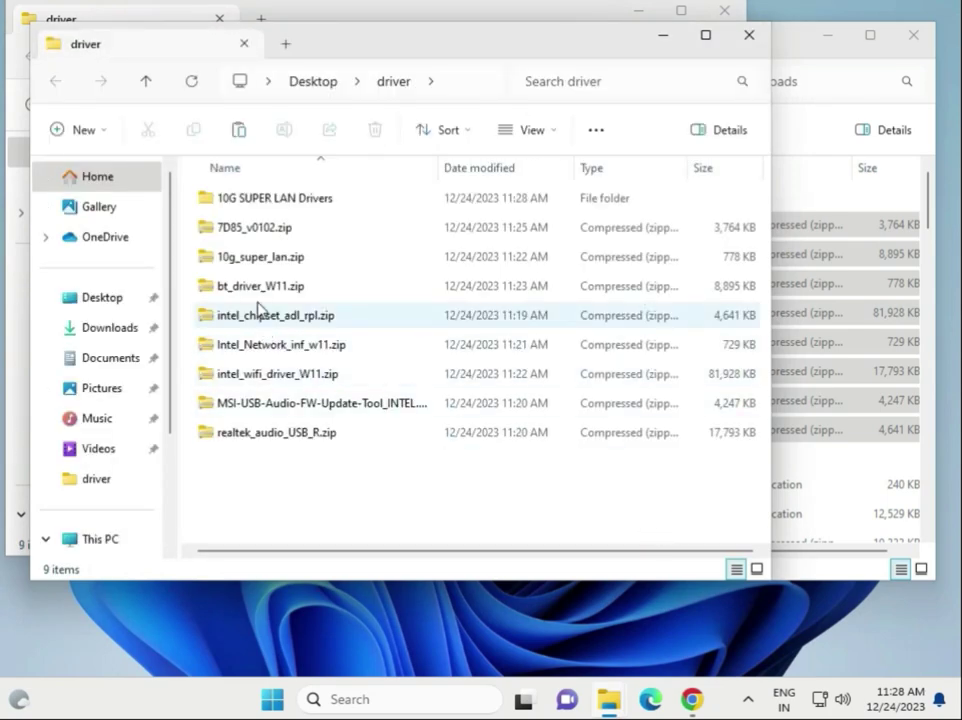
Close the extracted-files window and extract 7D85_v0102.zip into Desktop > driver
click(749, 38)
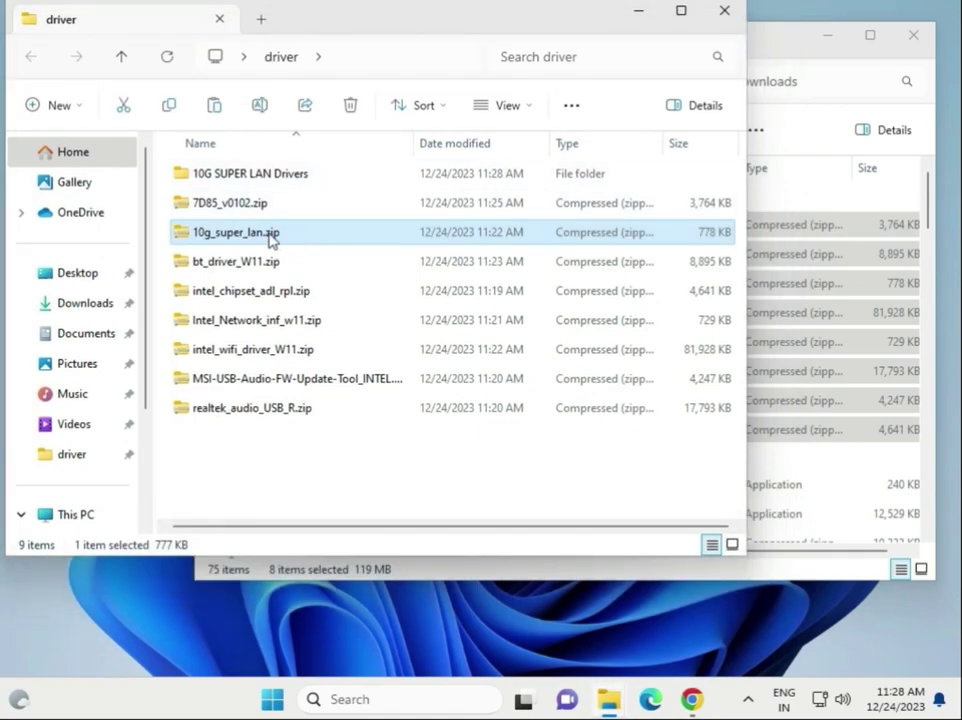
click(247, 206)
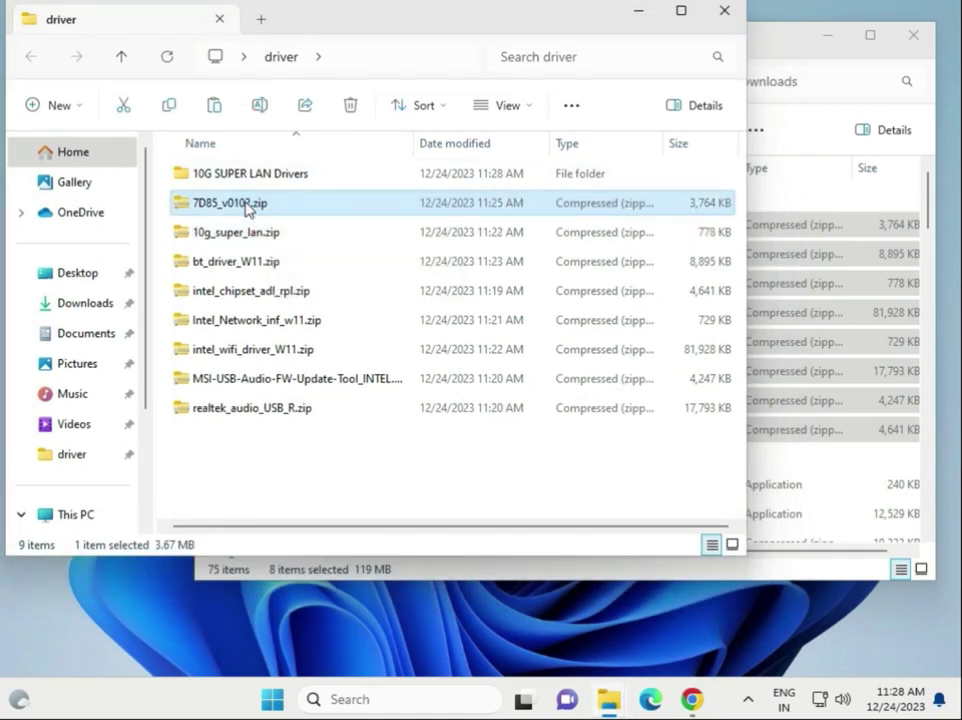
right_click(247, 208)
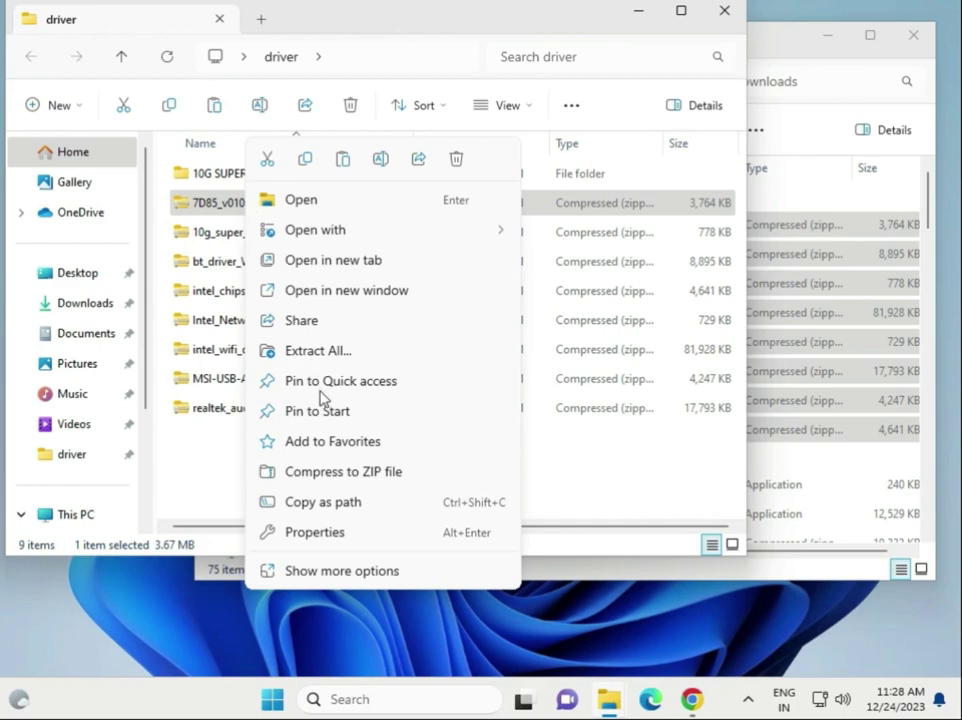
click(322, 568)
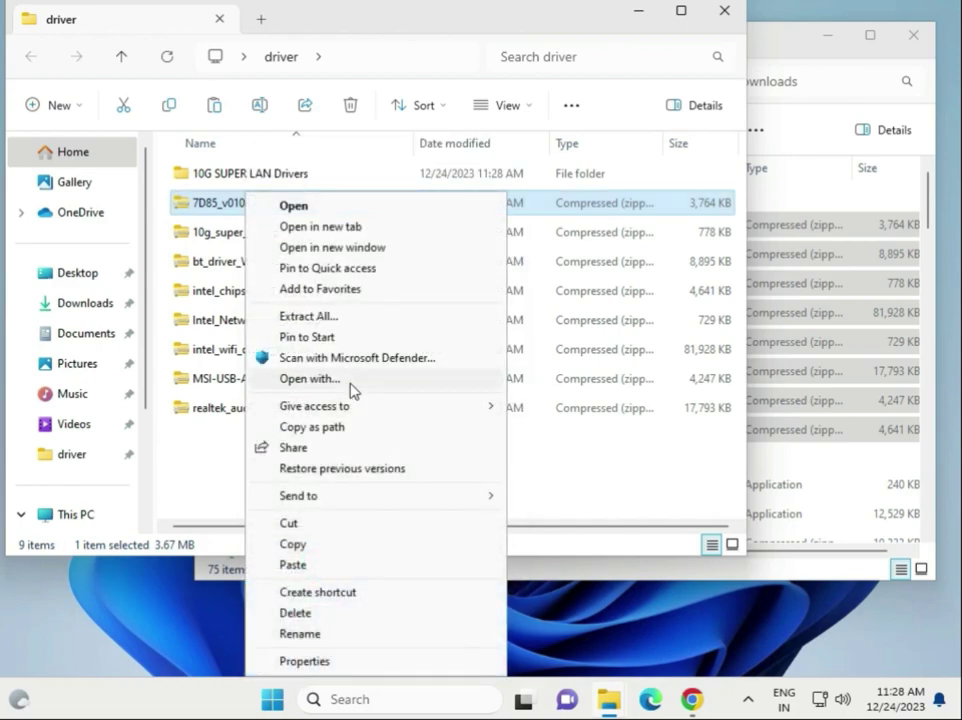
click(352, 318)
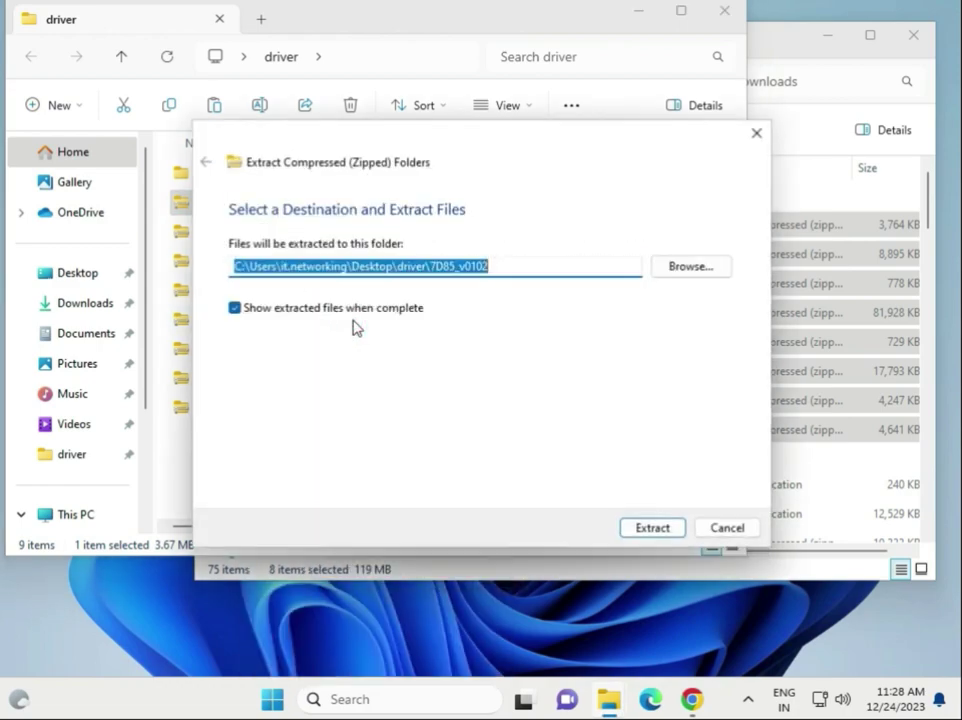
click(684, 268)
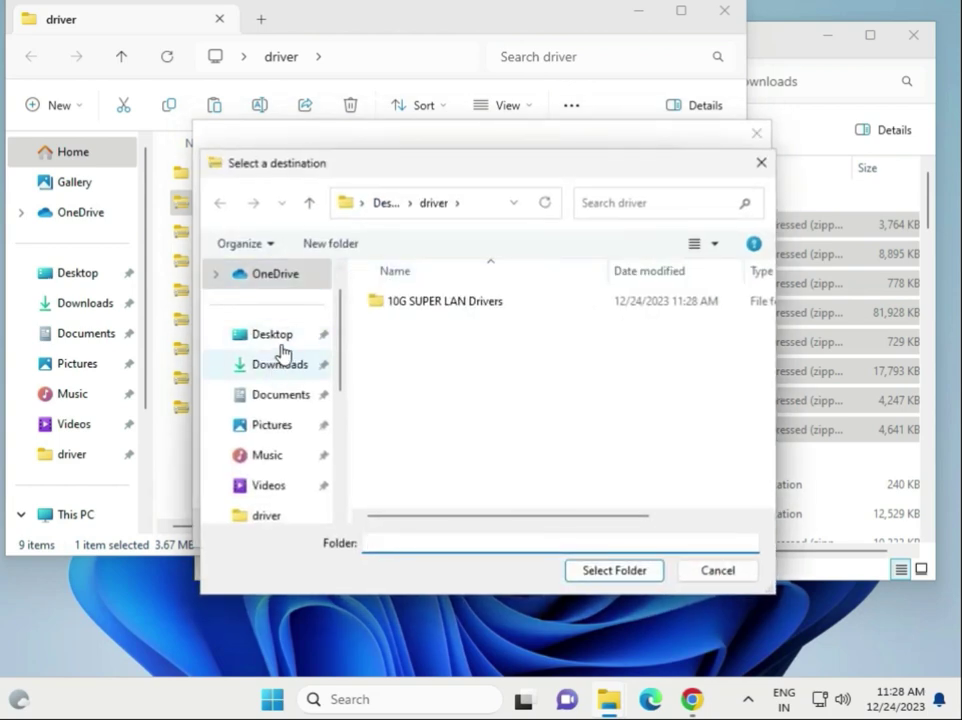
click(281, 336)
double_click(429, 307)
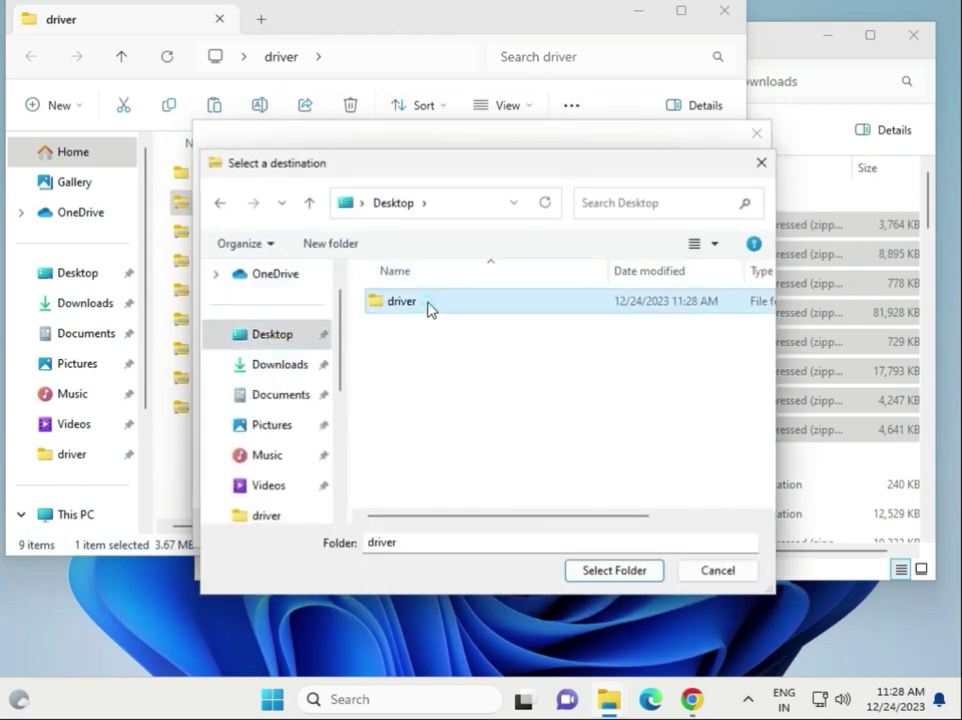
click(628, 577)
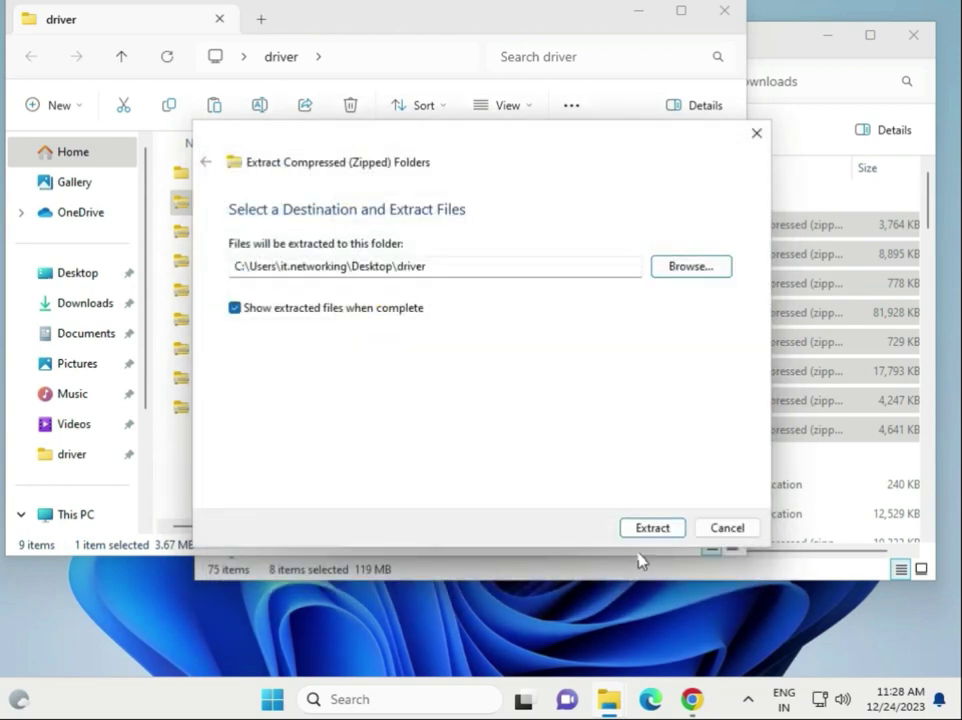
click(641, 531)
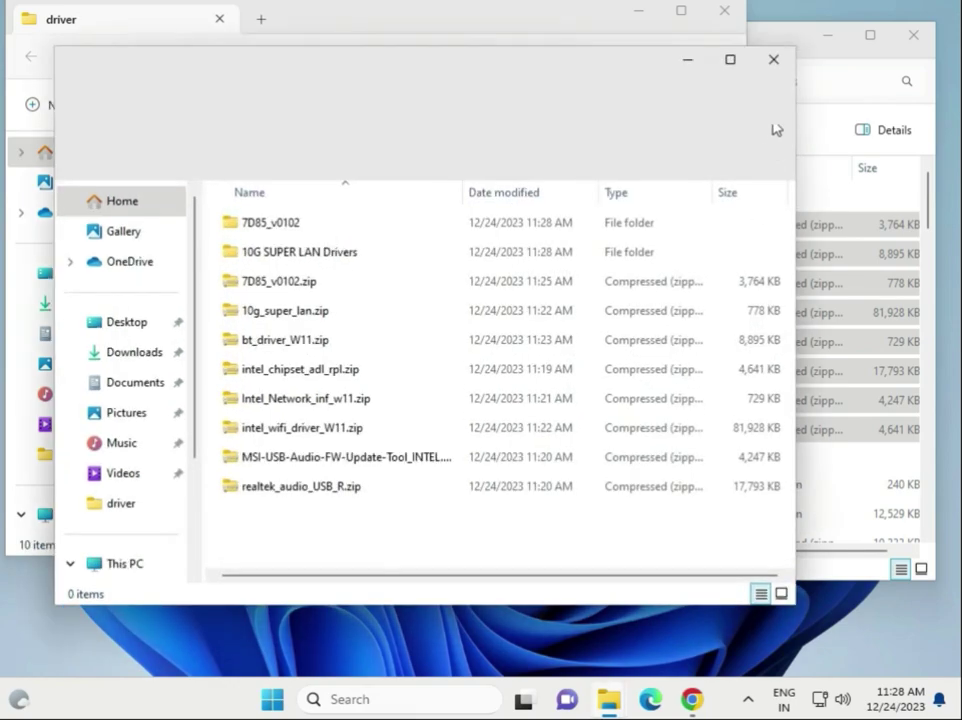
Close the extracted-files window and review the driver folder items, 10G SUPER LAN Drivers through realtek_audio_USB_R.zip
click(771, 65)
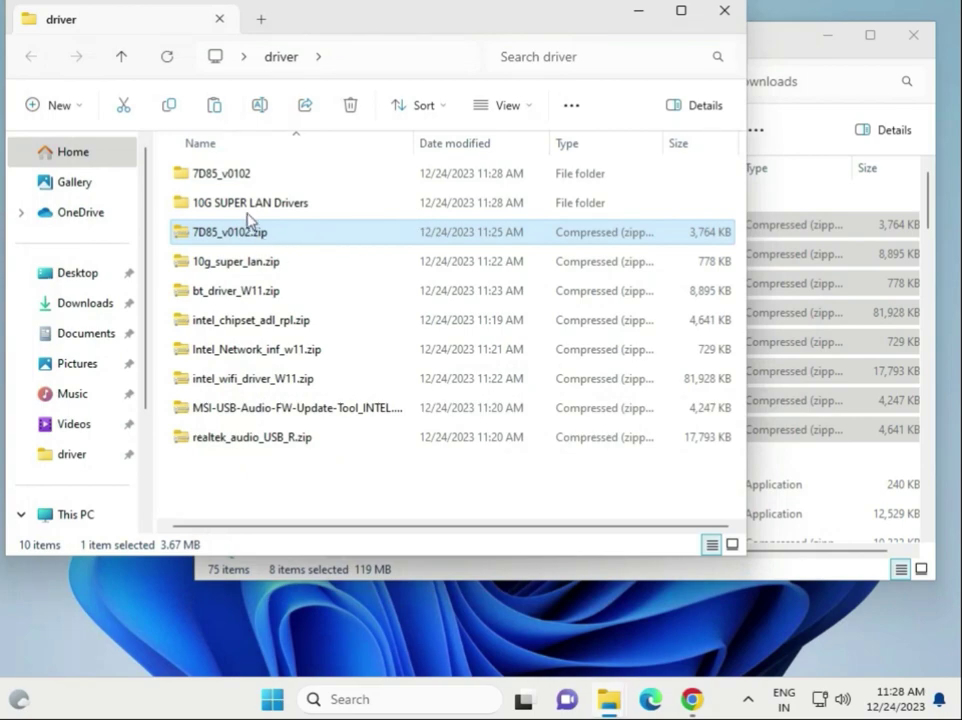
click(243, 209)
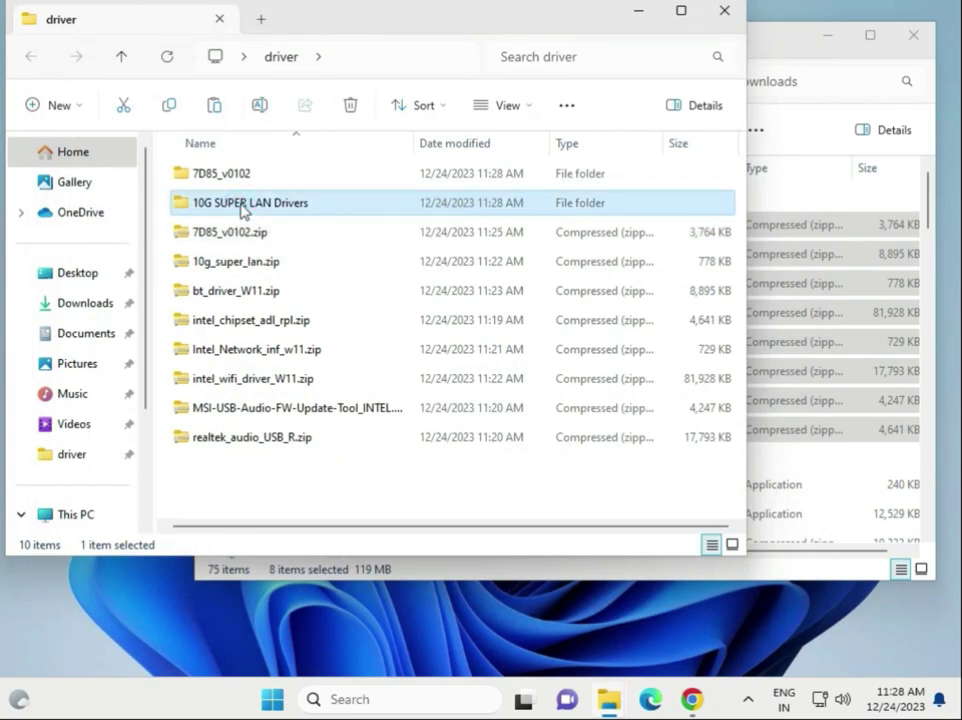
click(243, 268)
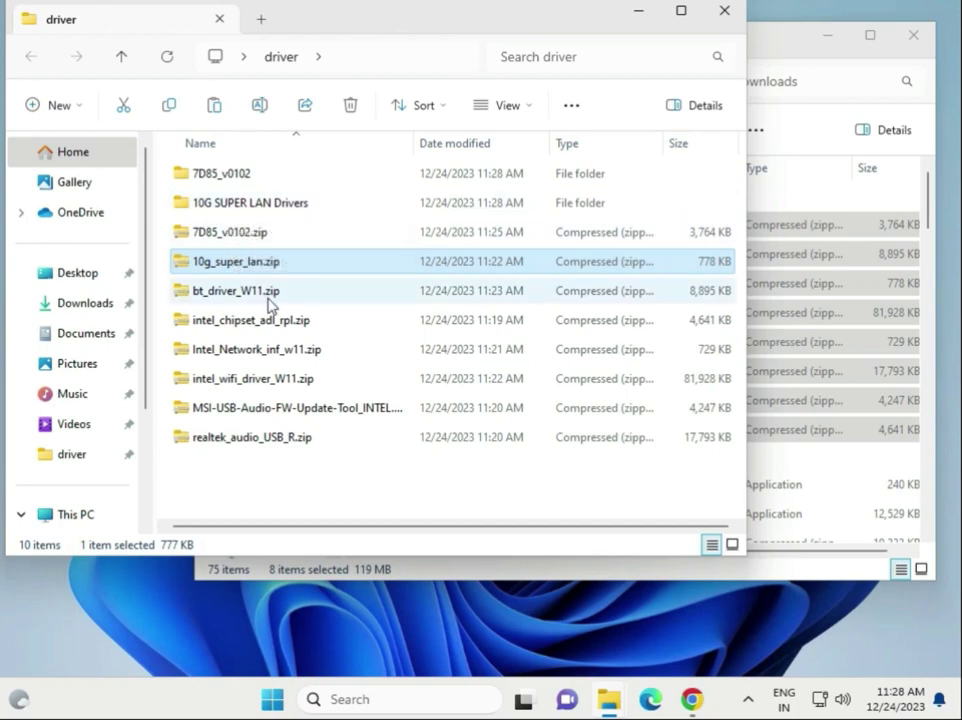
click(205, 298)
click(225, 320)
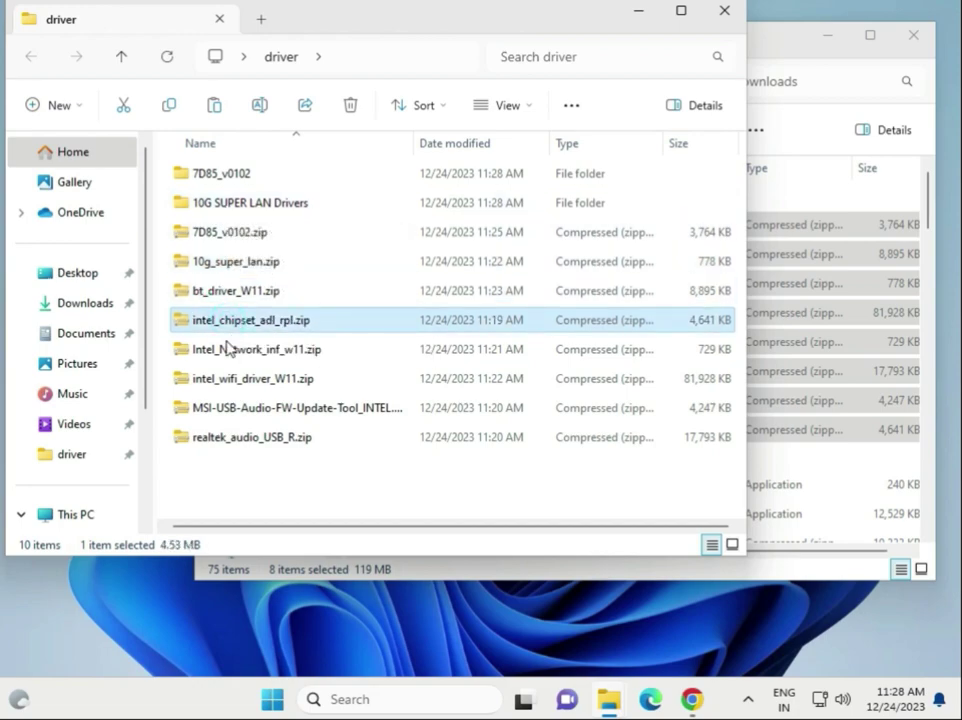
click(226, 349)
click(234, 377)
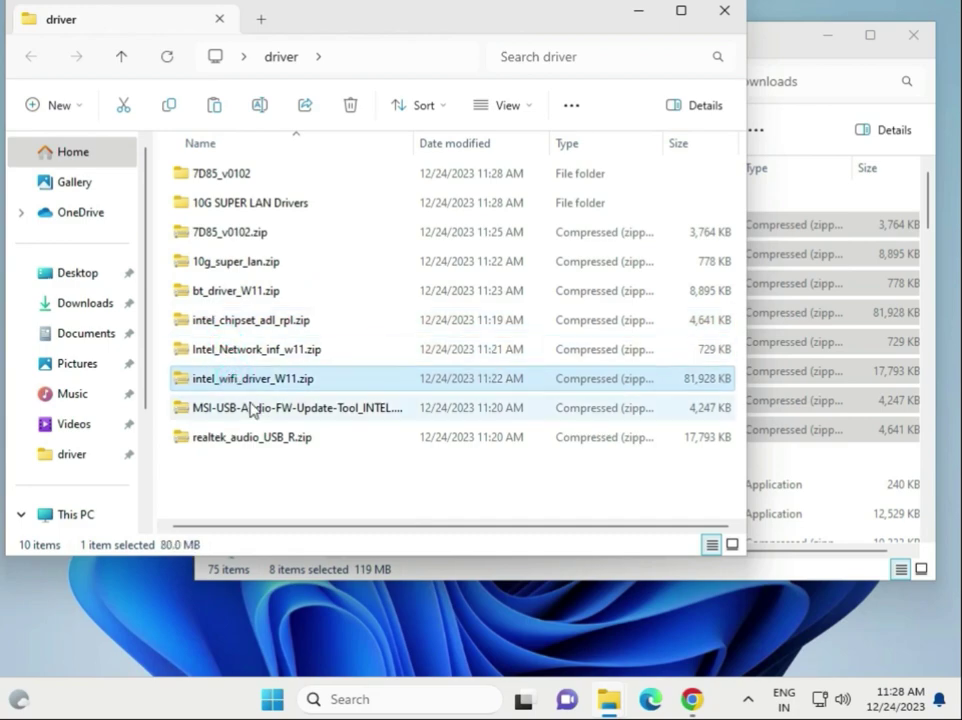
click(251, 408)
click(251, 437)
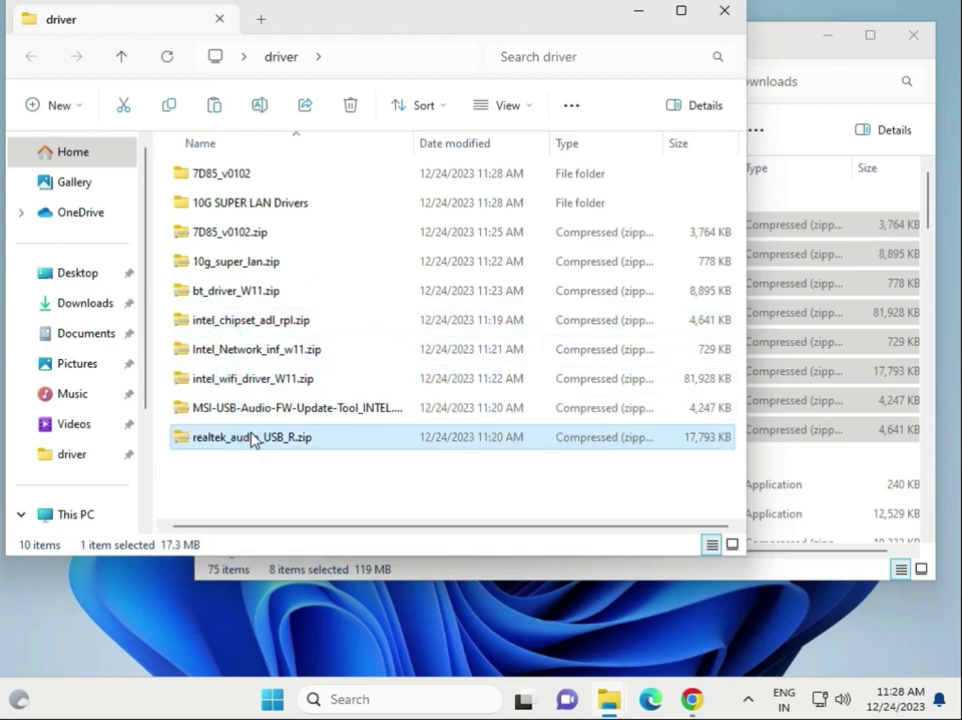
Delete the MSI USB Audio FW Update Tool zip from the driver folder
click(287, 414)
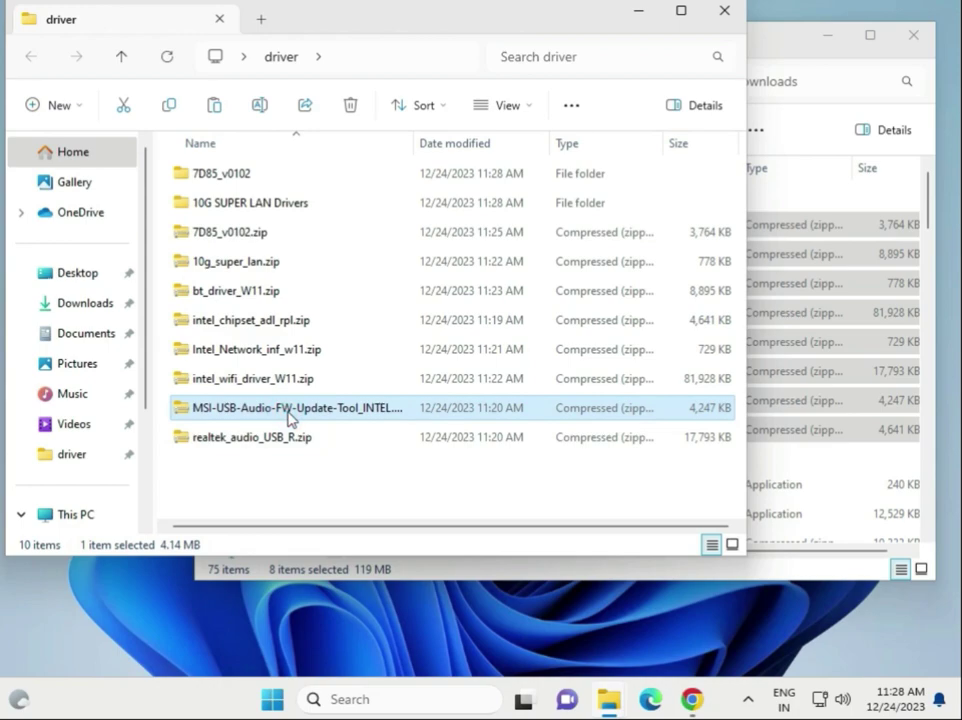
key(Delete)
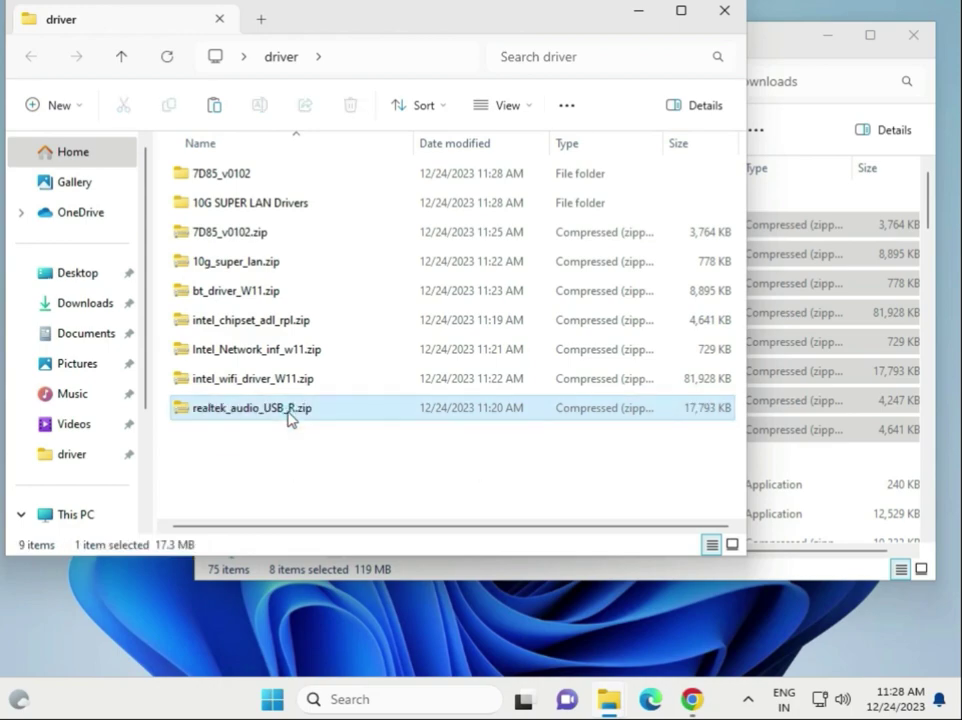
right_click(289, 418)
click(247, 451)
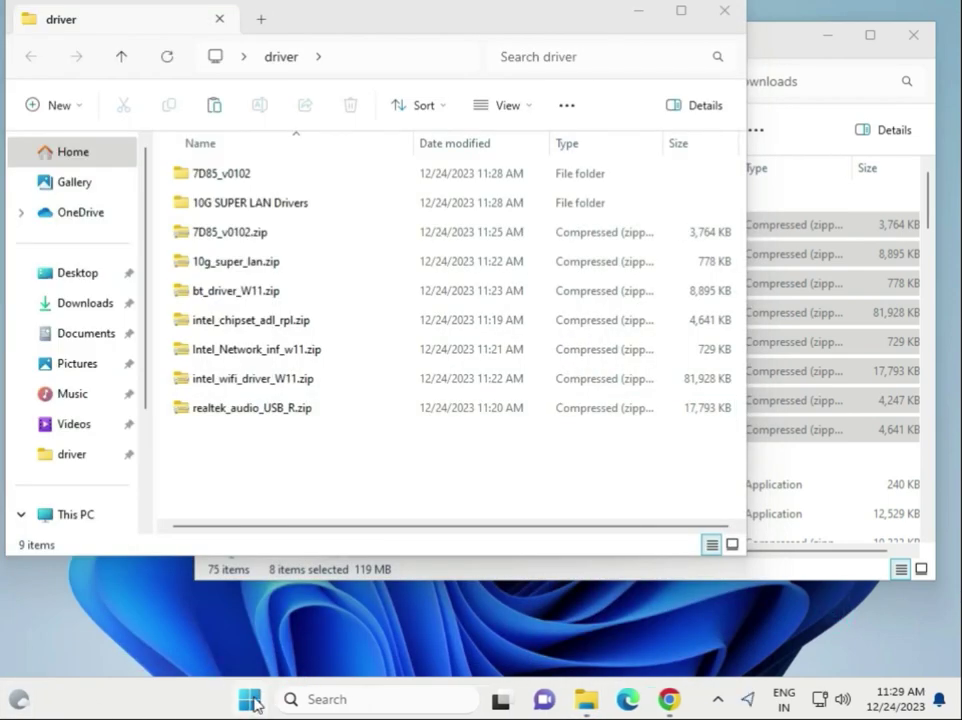
Open Device Manager beside the driver folder and select the Intel PRO/1000 MT Desktop Adapter under Network adapters
right_click(252, 700)
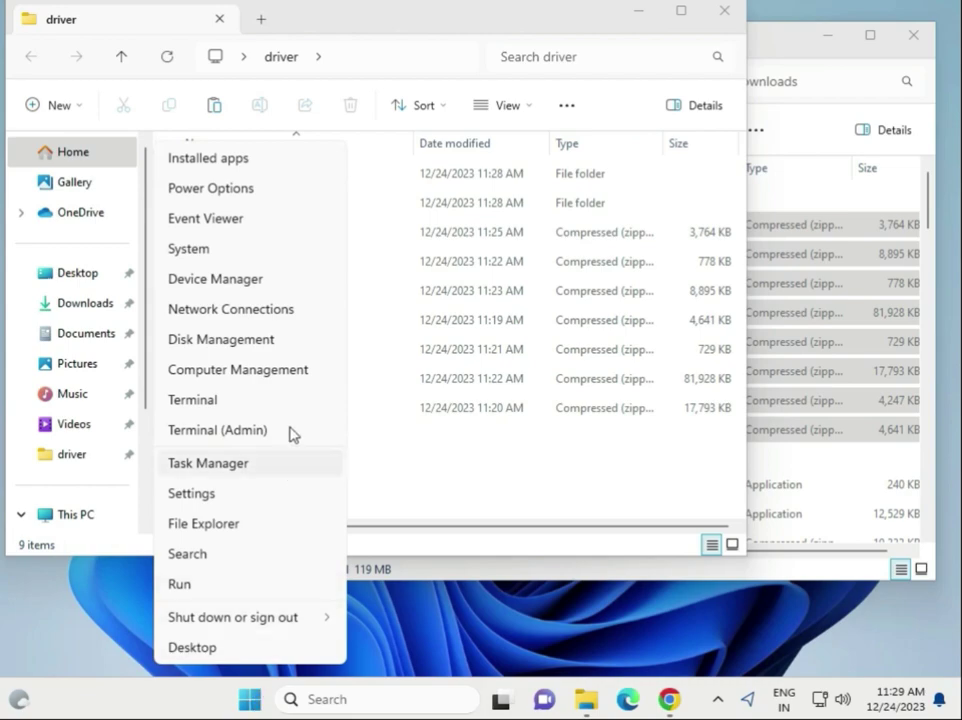
click(240, 287)
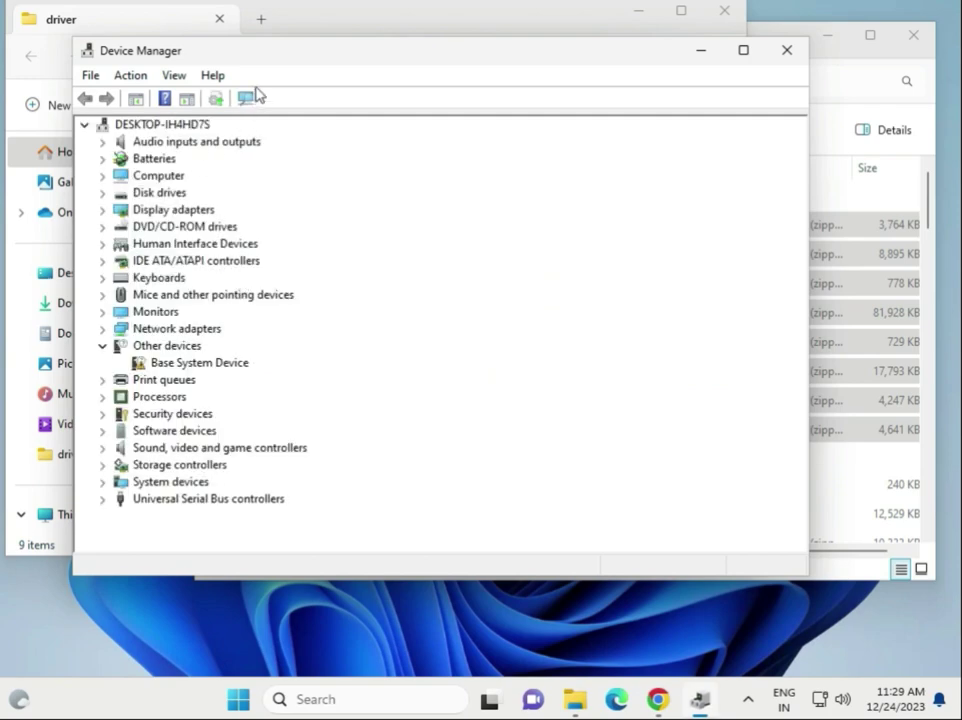
mouse_move(277, 58)
mouse_down()
mouse_move(500, 72)
mouse_move(557, 54)
mouse_up()
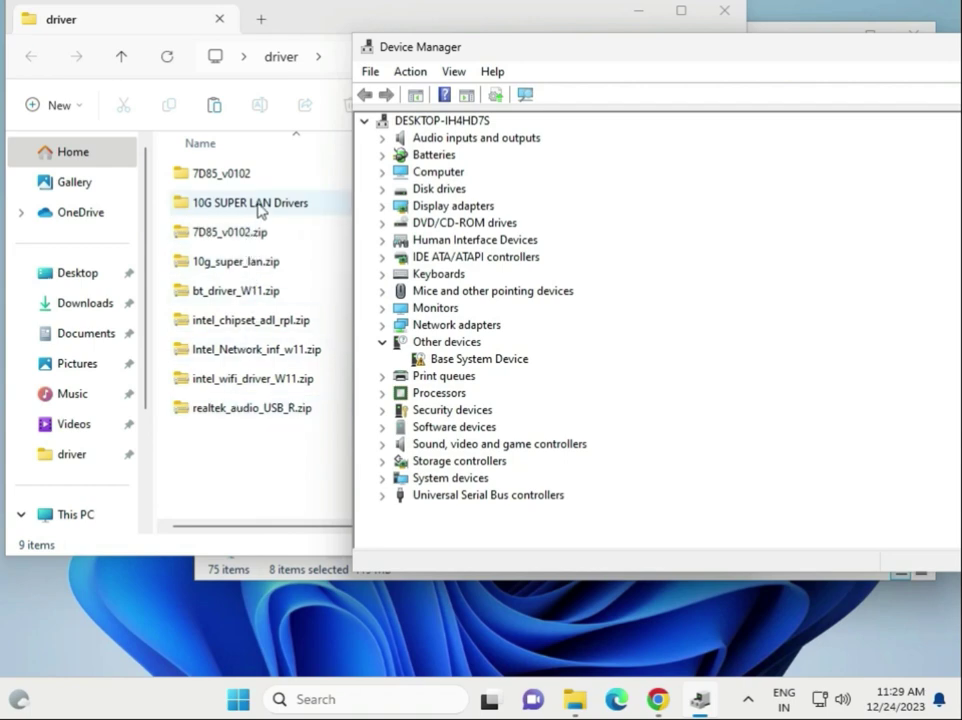
click(382, 325)
click(480, 343)
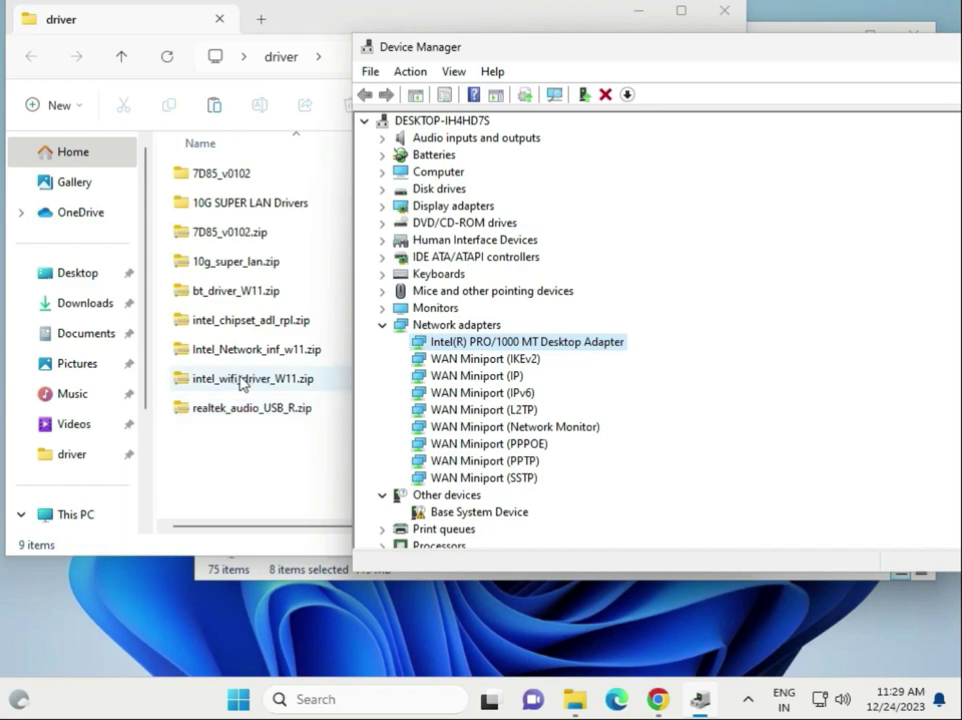
Choose Update driver > Browse my computer for the Intel PRO/1000 MT Desktop Adapter
right_click(475, 342)
click(500, 357)
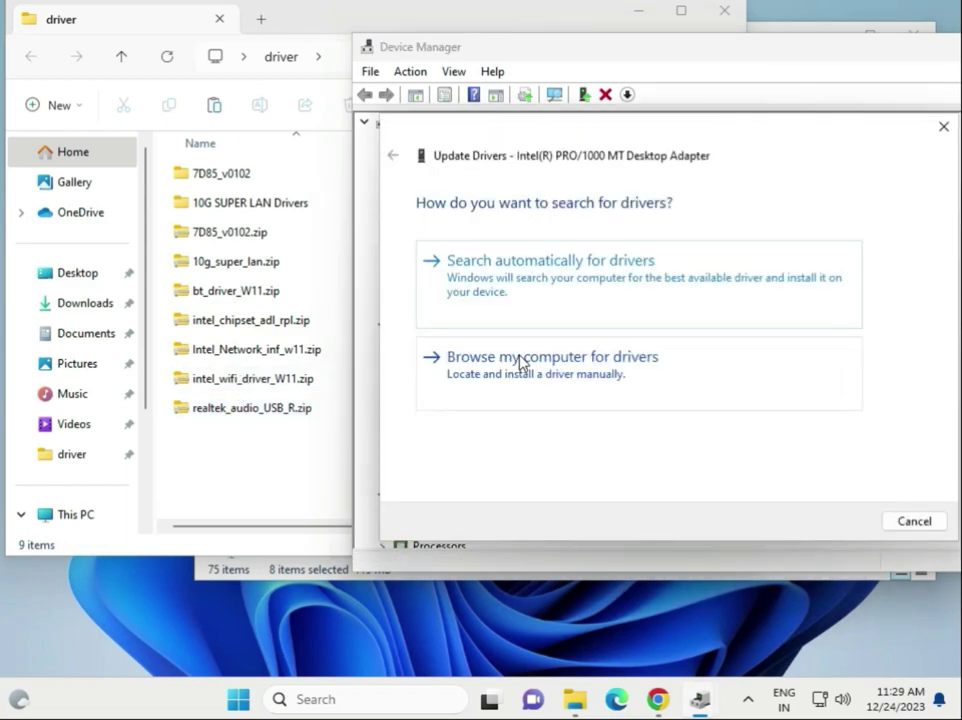
click(625, 397)
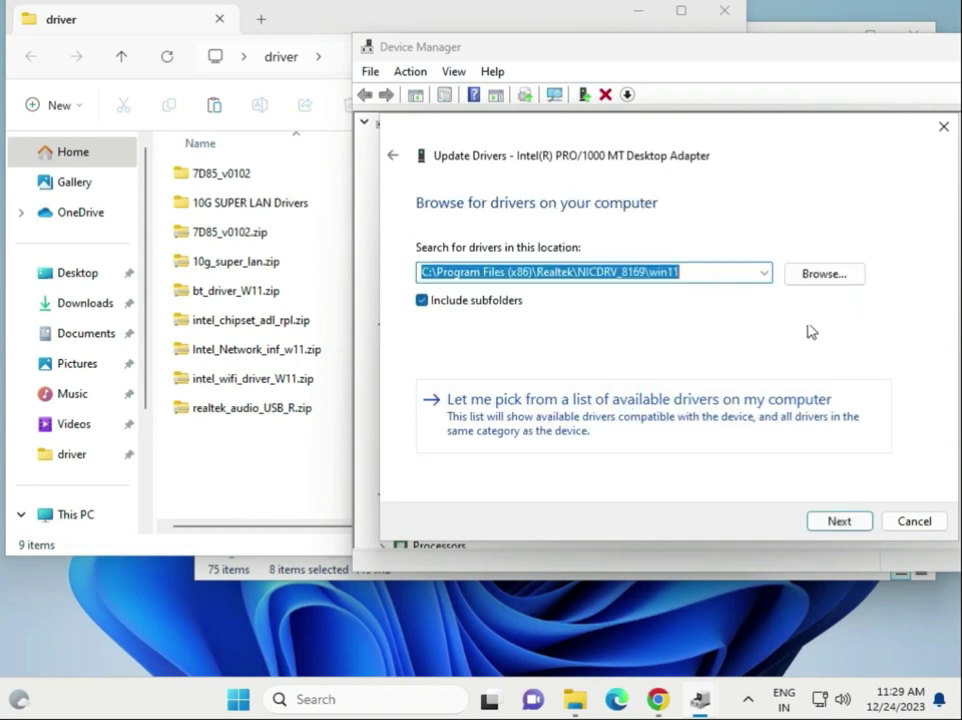
click(824, 274)
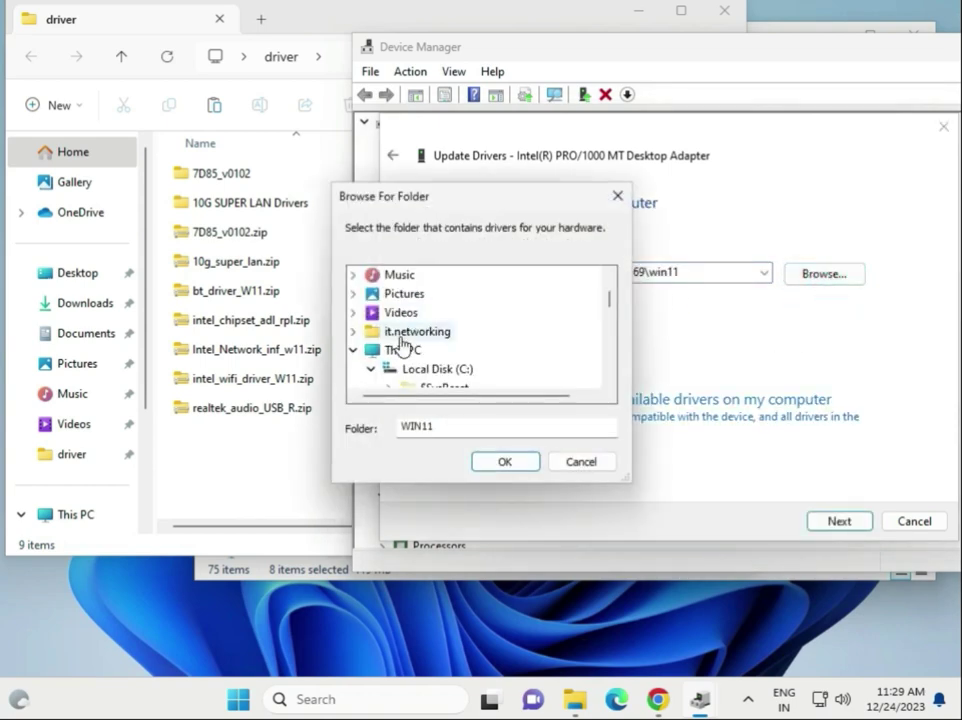
Pick Desktop\driver as the driver location and search it for drivers
scroll(392, 335, down, 2)
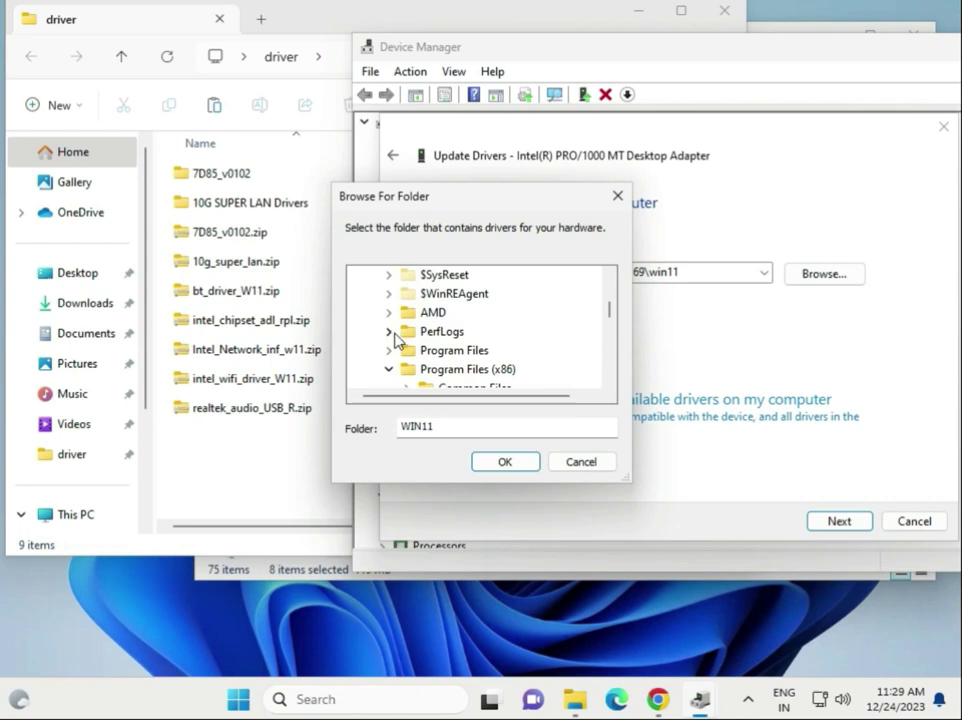
scroll(395, 340, down, 3)
scroll(397, 343, down, 2)
scroll(397, 343, up, 5)
scroll(390, 345, up, 1)
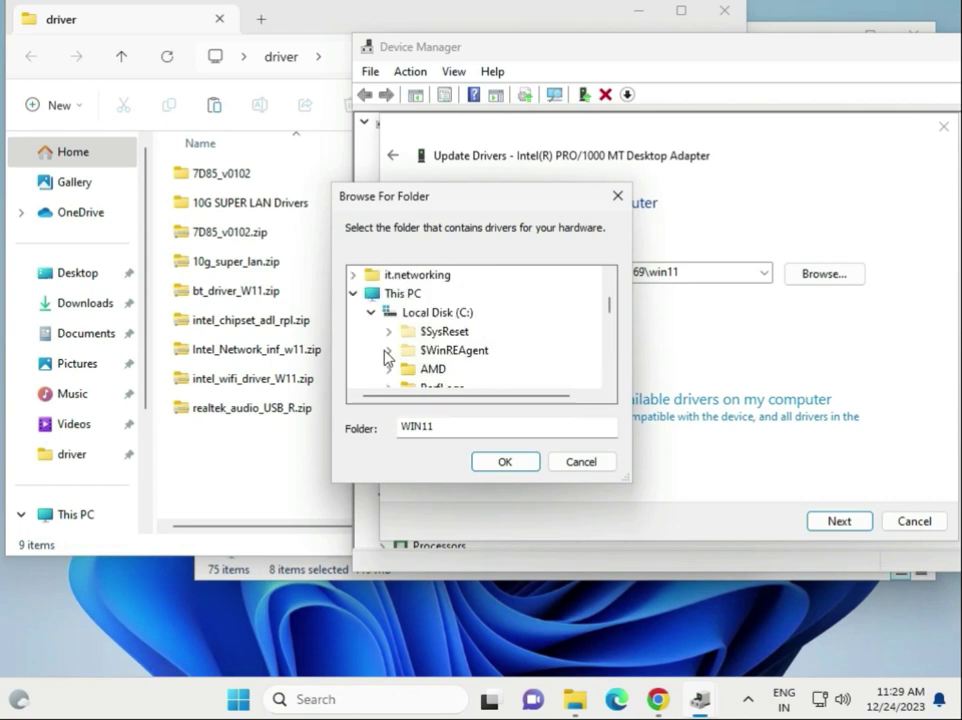
click(370, 316)
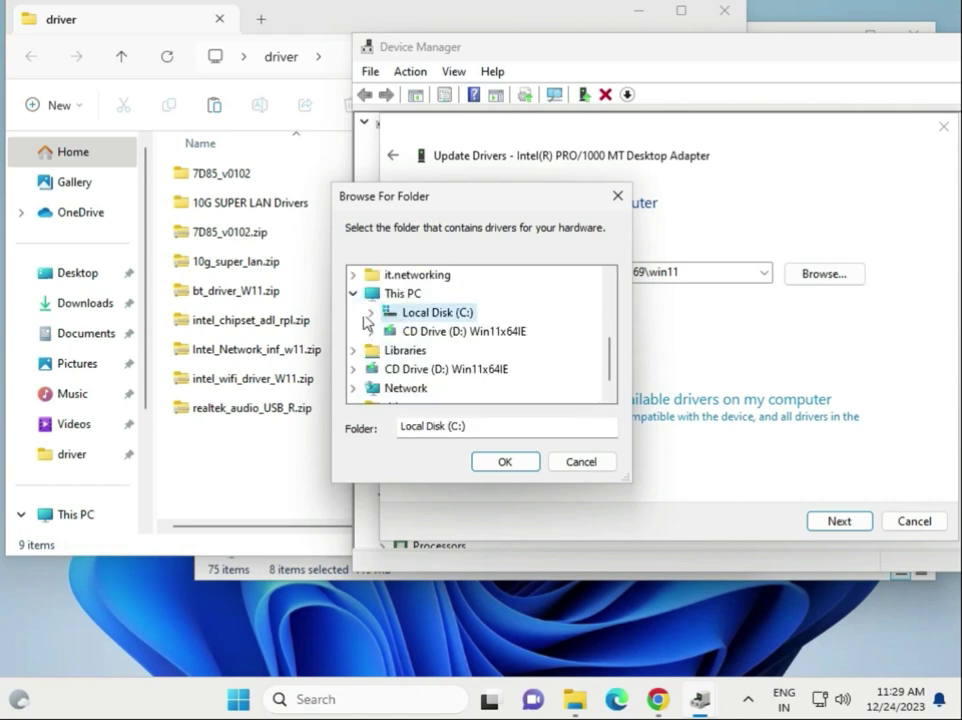
scroll(365, 325, up, 1)
scroll(362, 318, up, 2)
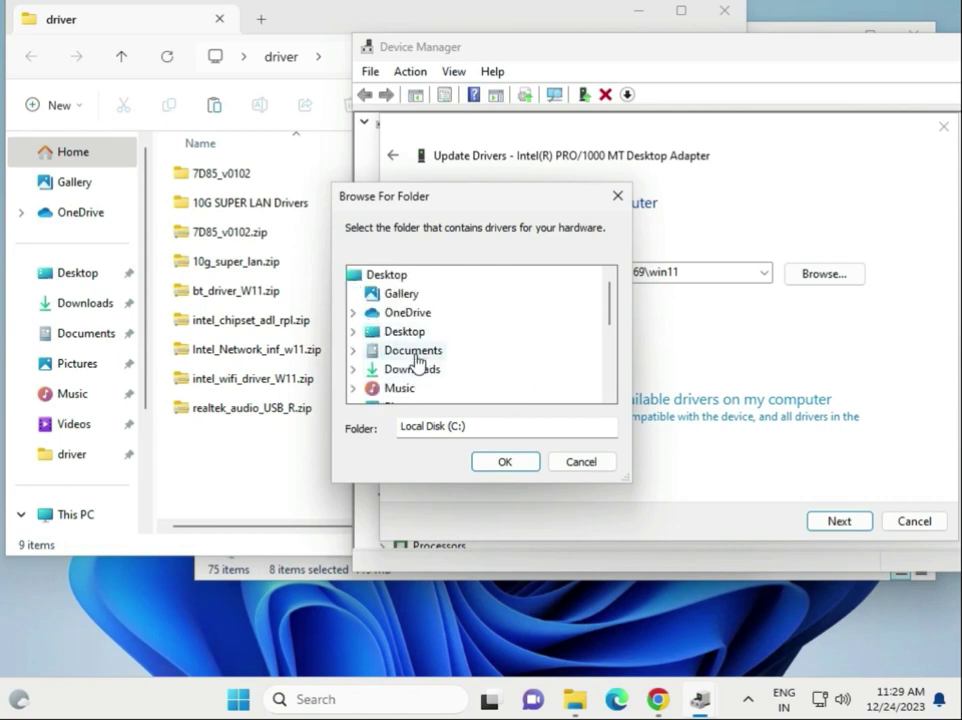
click(404, 331)
click(413, 351)
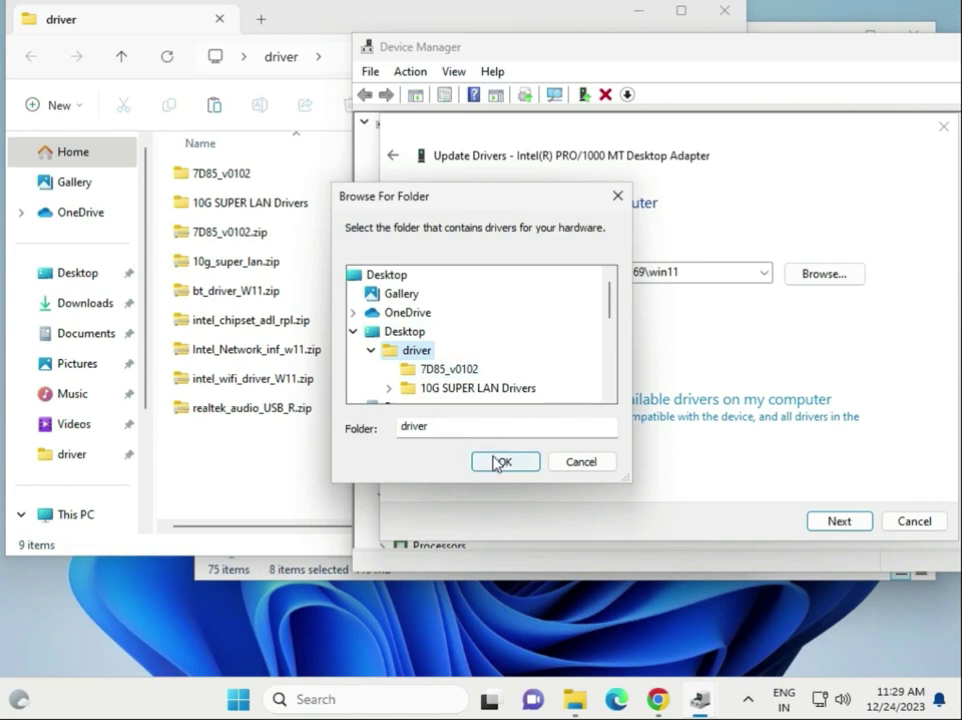
scroll(533, 370, down, 1)
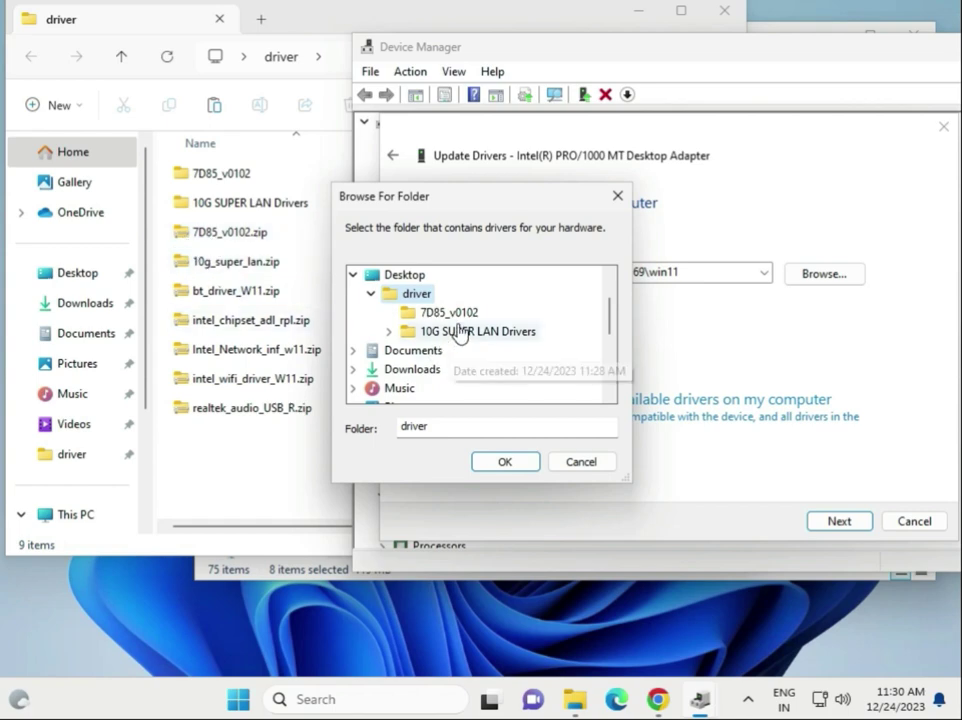
click(491, 461)
click(841, 527)
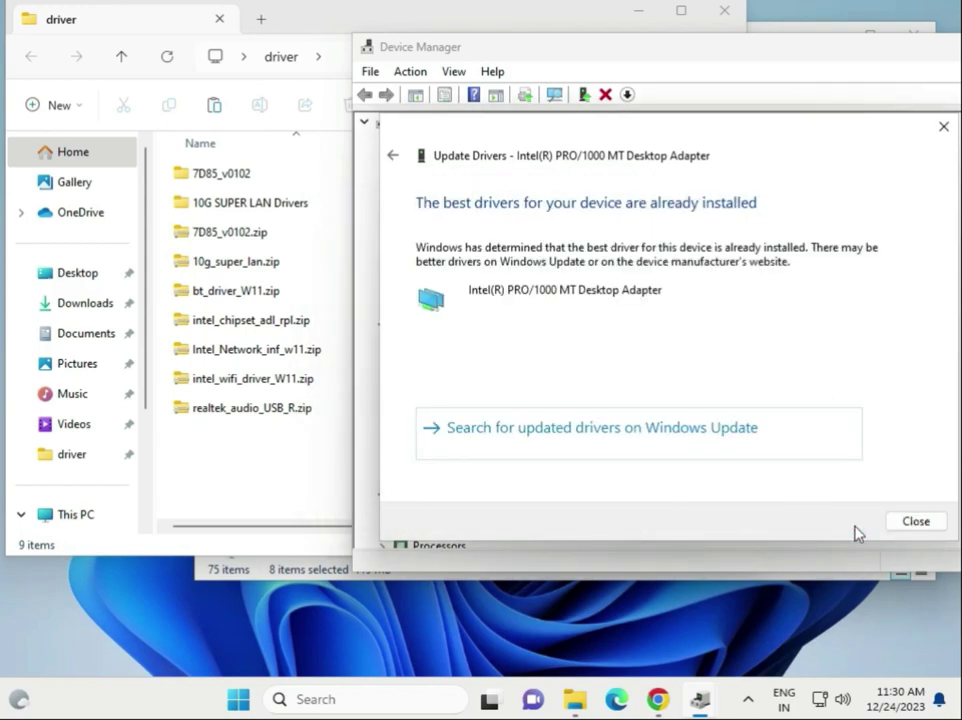
Dismiss the update results and inspect the Microsoft Basic Display Adapter under Display adapters
click(900, 521)
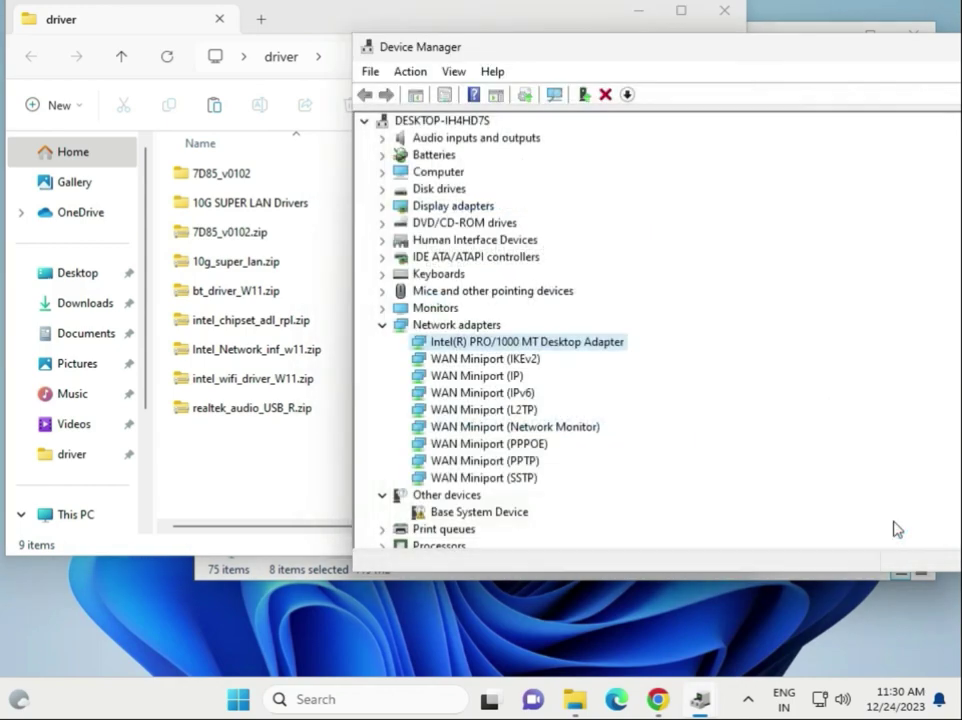
click(383, 325)
click(382, 205)
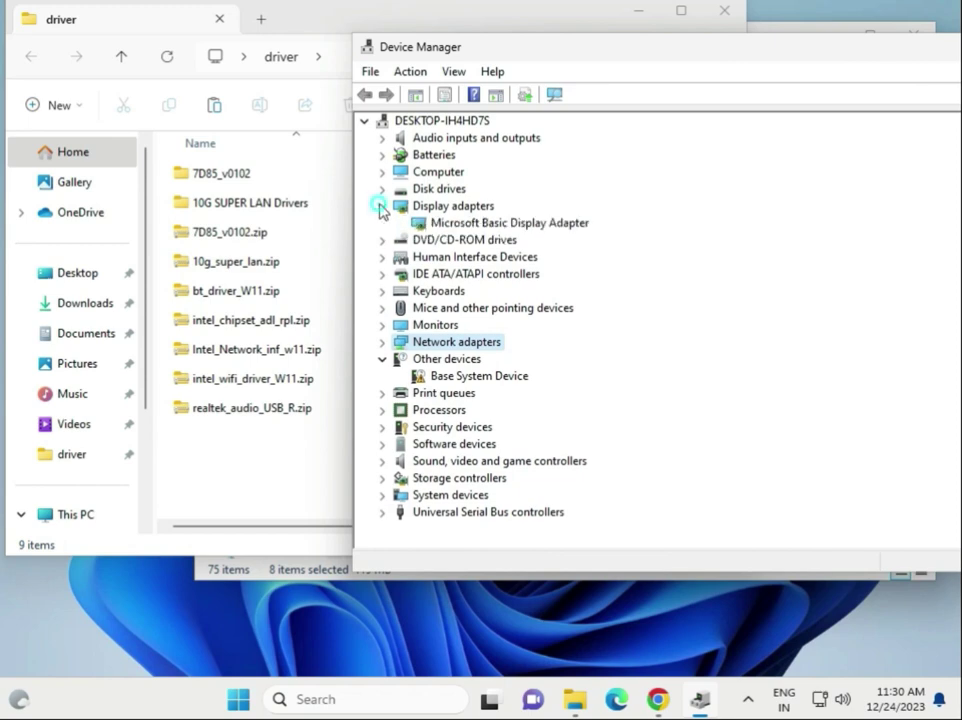
click(447, 223)
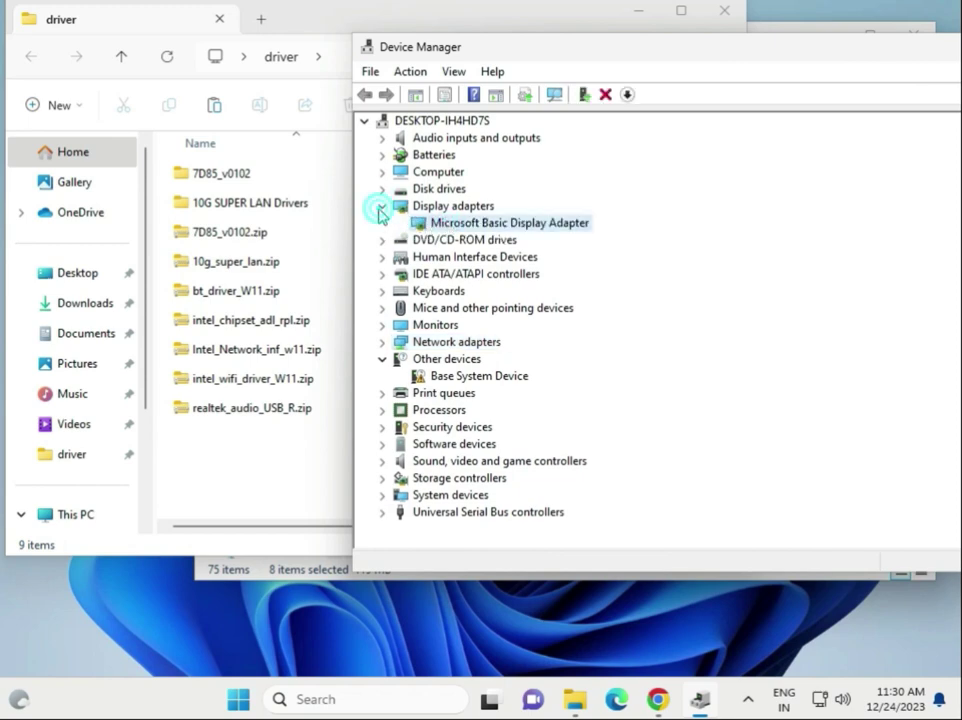
click(381, 207)
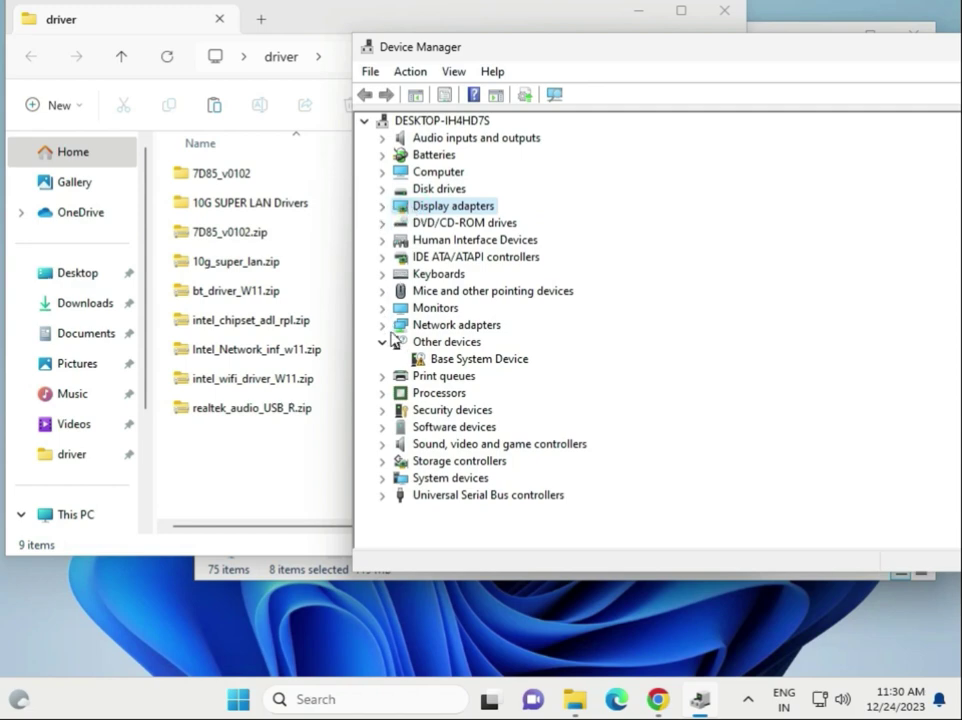
Re-expand Network adapters and select the Intel PRO/1000 MT Desktop Adapter
click(384, 326)
click(461, 343)
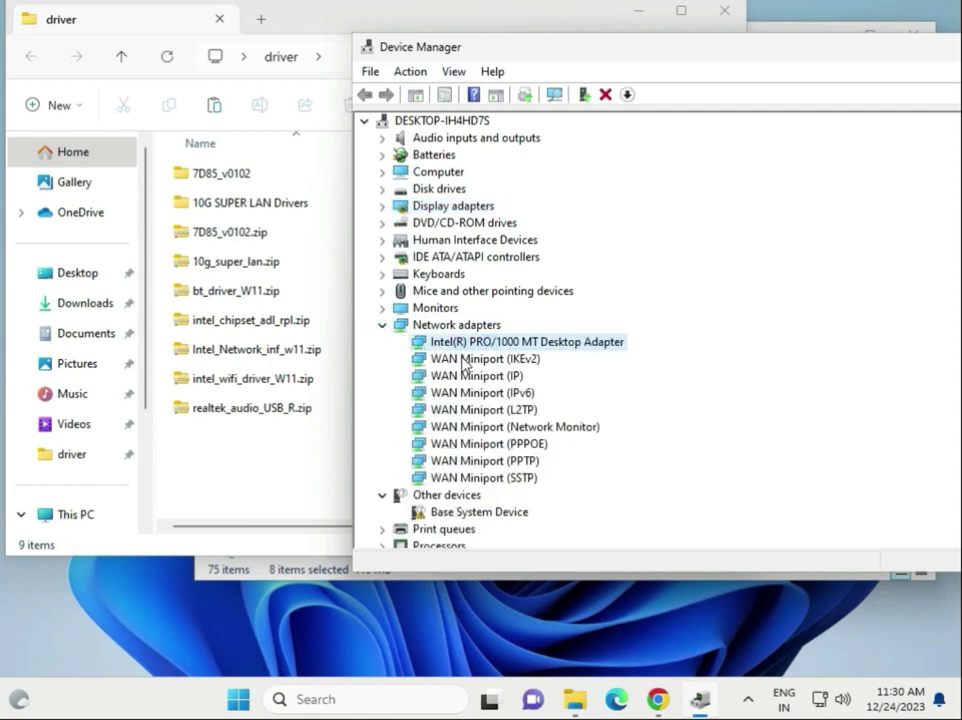
scroll(463, 367, down, 1)
scroll(466, 385, down, 1)
scroll(490, 440, down, 1)
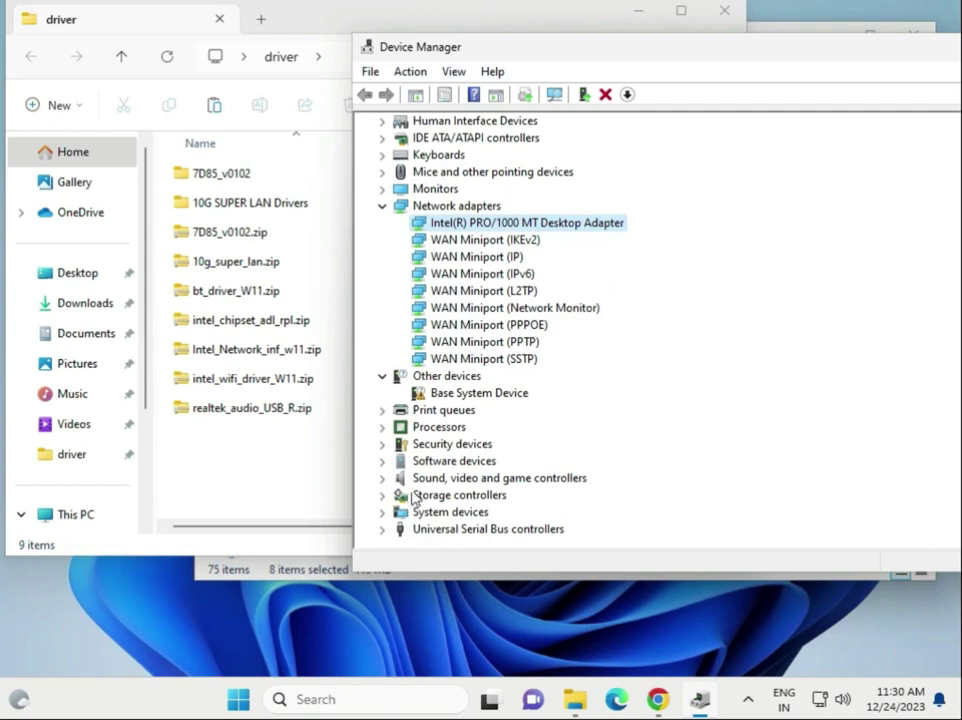
Expand Processors to the two Core i3-6098P CPUs and Sound controllers to High Definition Audio Device
click(381, 427)
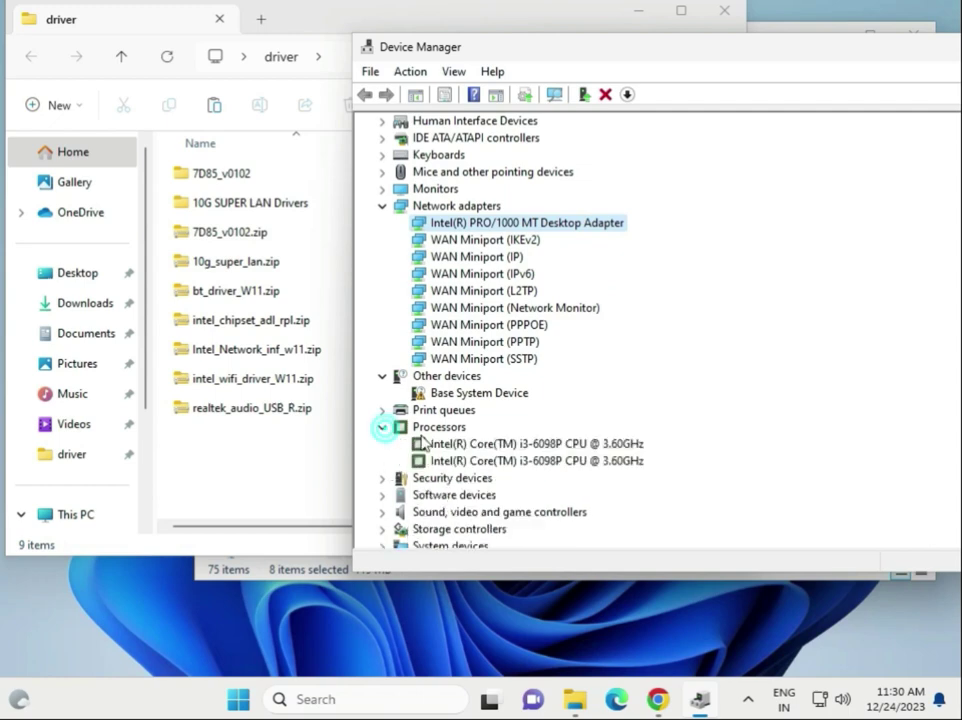
click(560, 446)
click(553, 461)
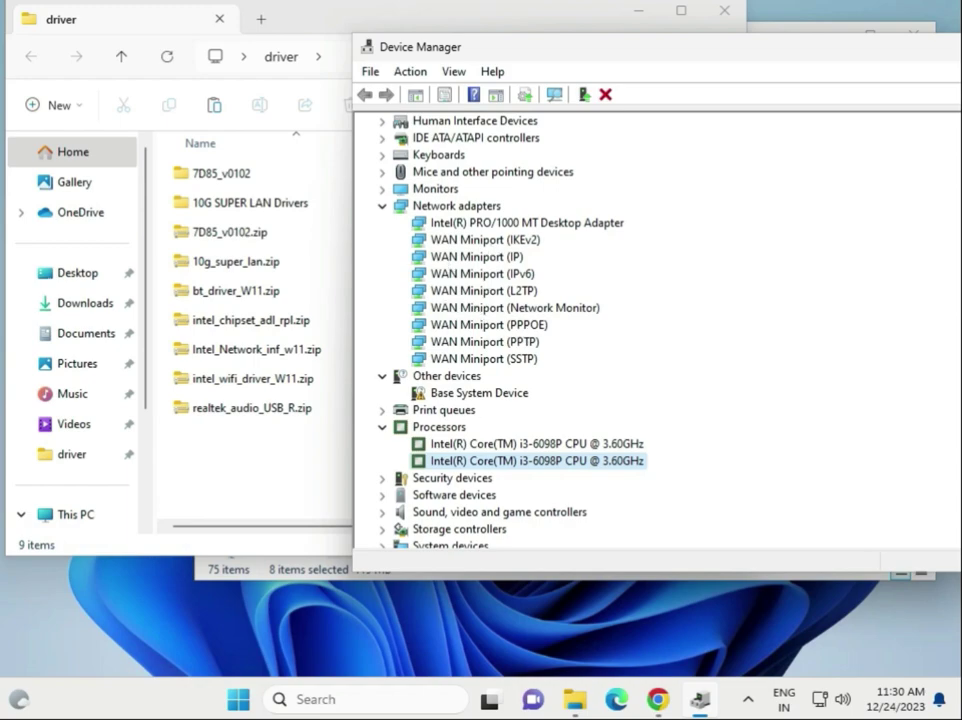
click(382, 512)
scroll(500, 510, down, 1)
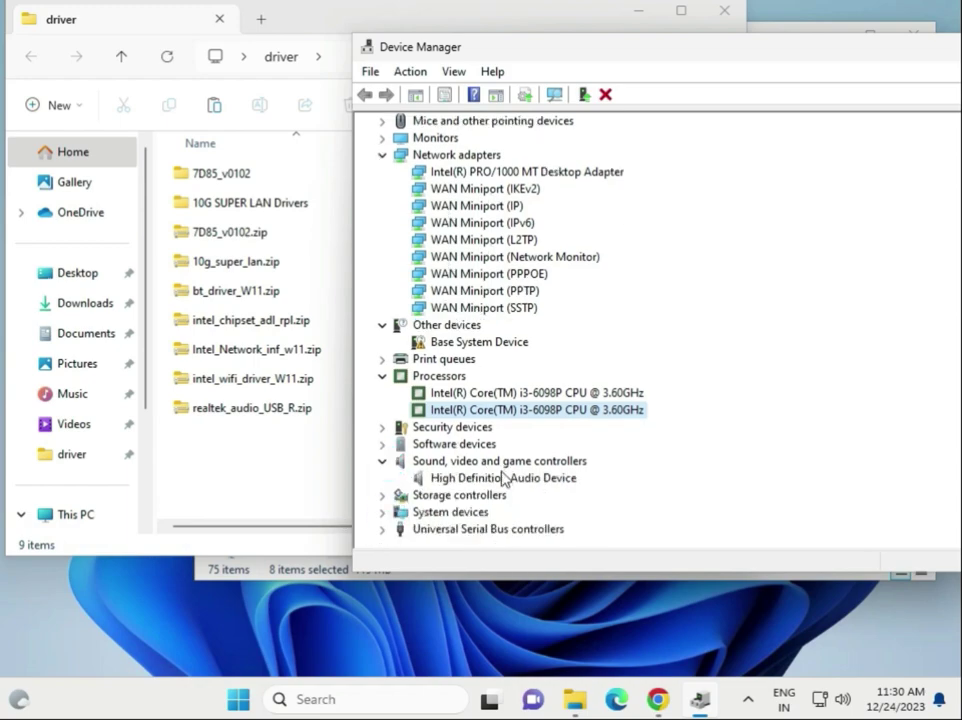
click(502, 479)
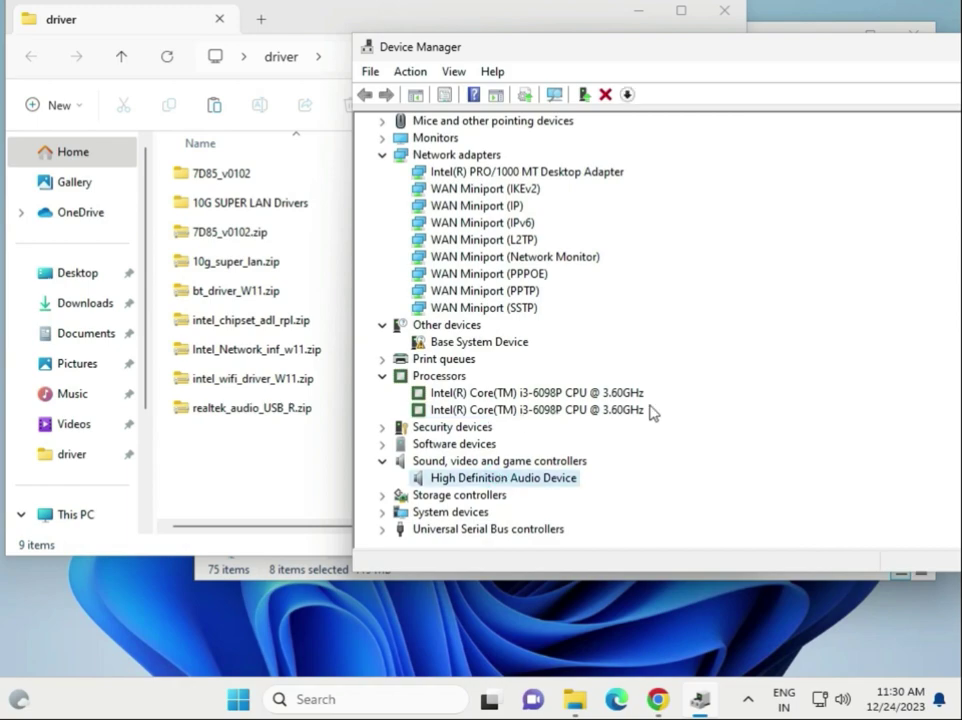